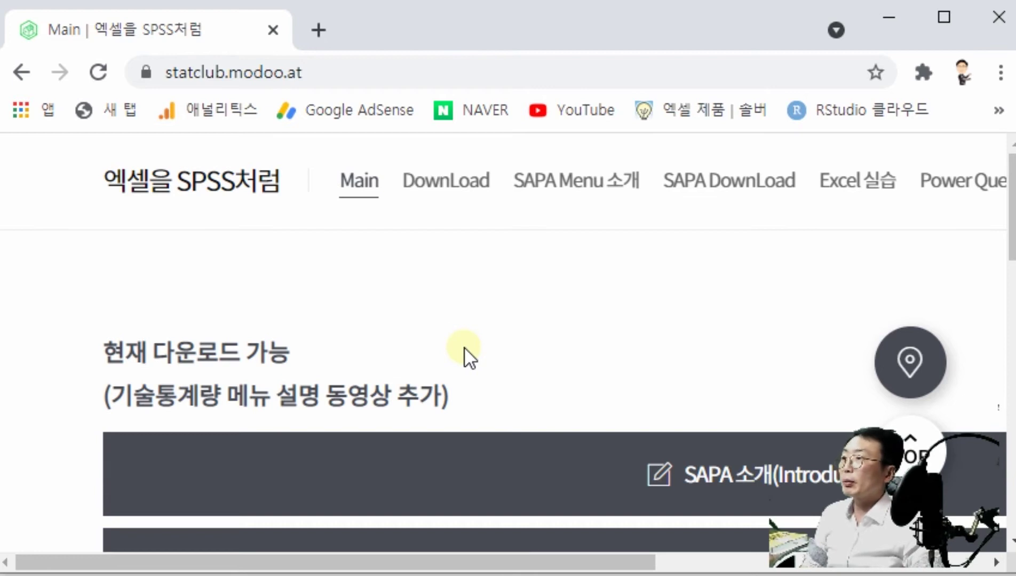
Step: Go to the site's download section and open the "Excel (기초, 활용, 분석) 실습" page
scroll(464, 349, down, 5)
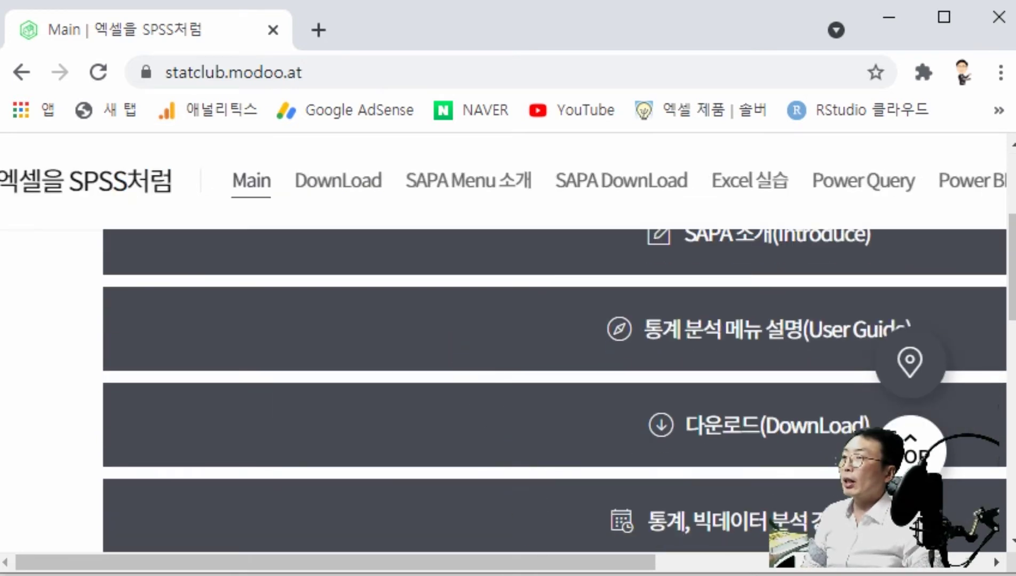
drag(548, 565, 765, 563)
click(550, 432)
scroll(548, 433, down, 2)
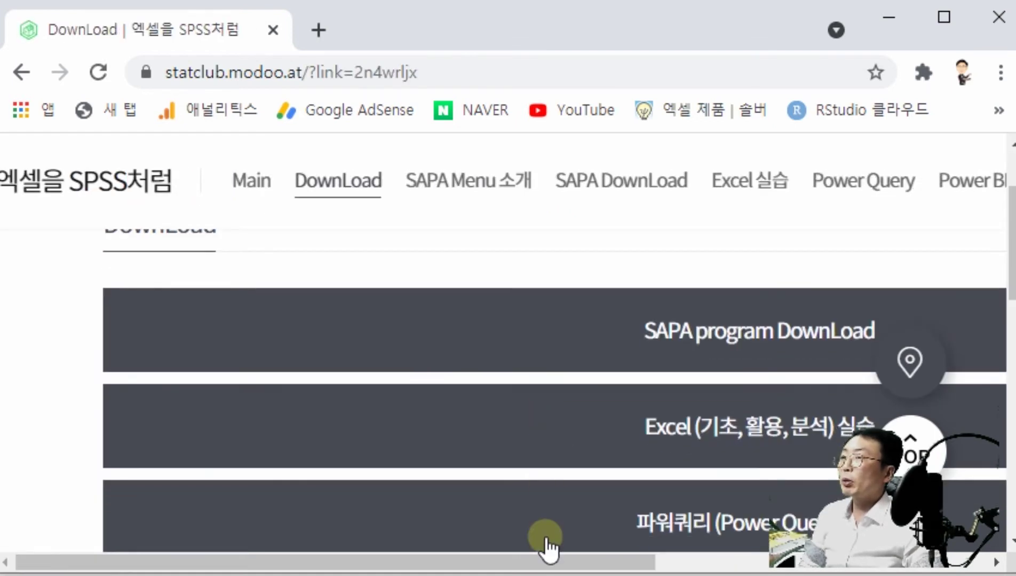
drag(550, 560, 682, 554)
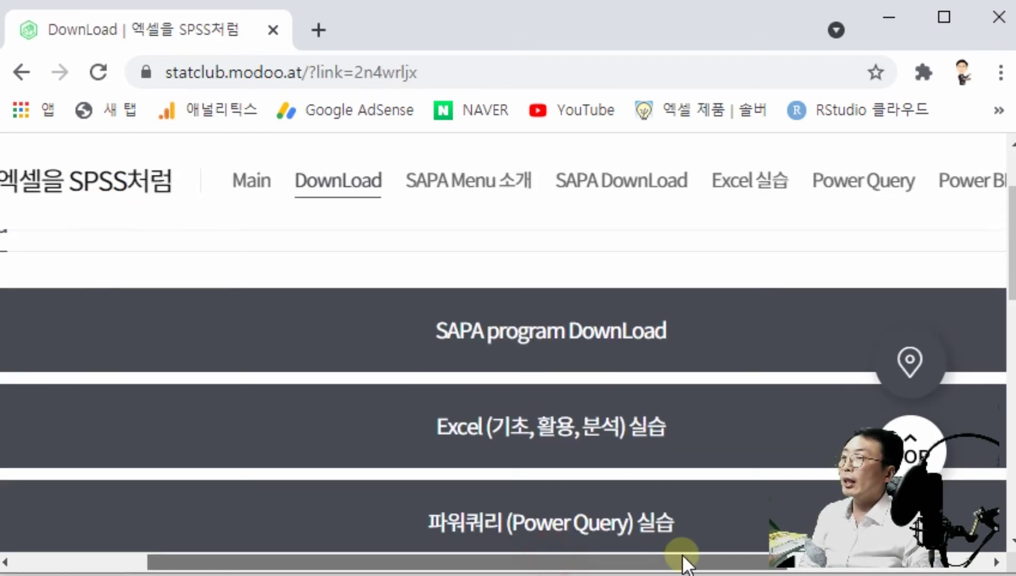
click(564, 424)
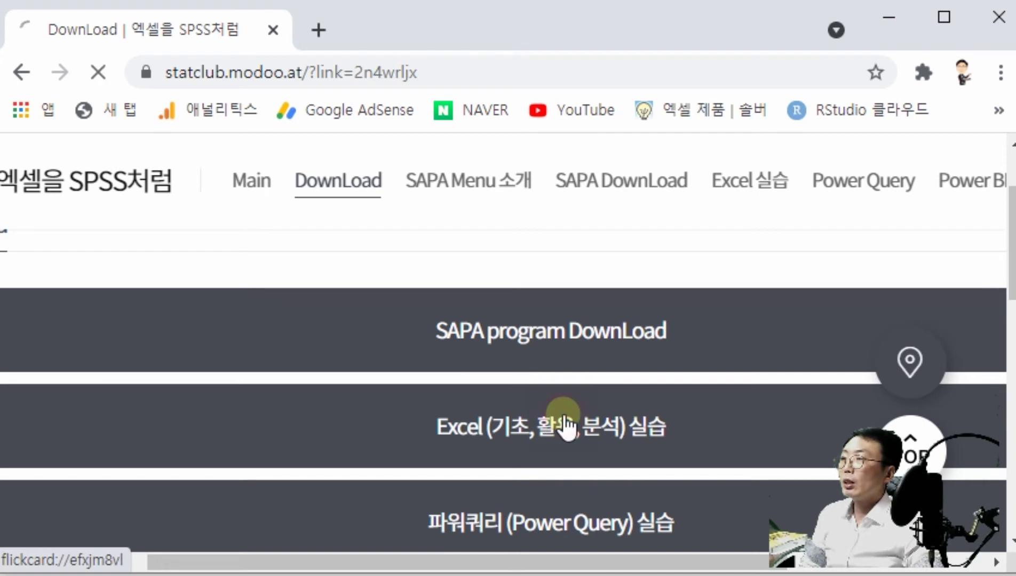
Step: Open the "[Sample Data] Sample data" post and follow its 외래관광 Sample Data link
scroll(482, 417, down, 3)
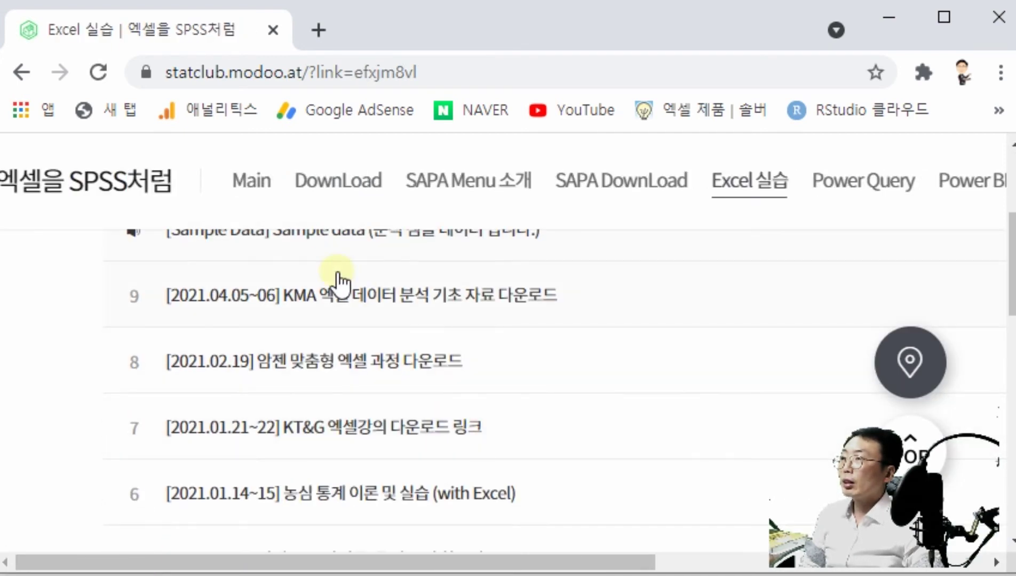
scroll(336, 277, up, 2)
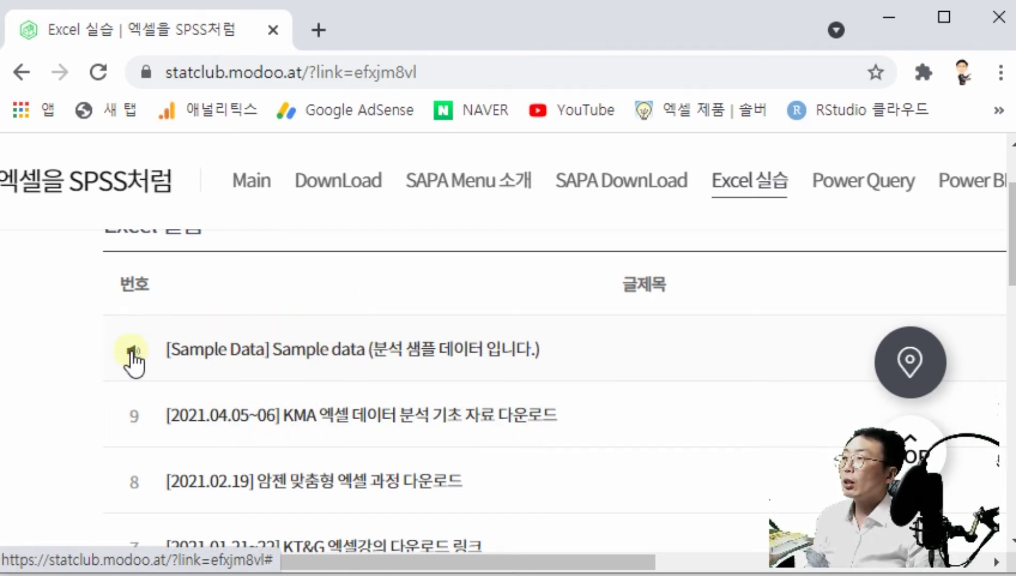
click(354, 351)
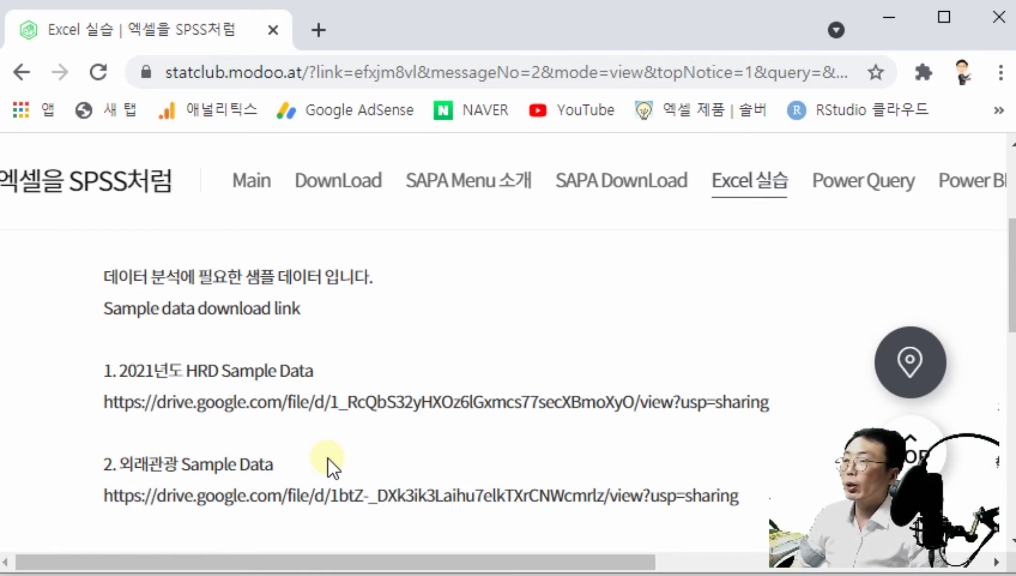
click(354, 501)
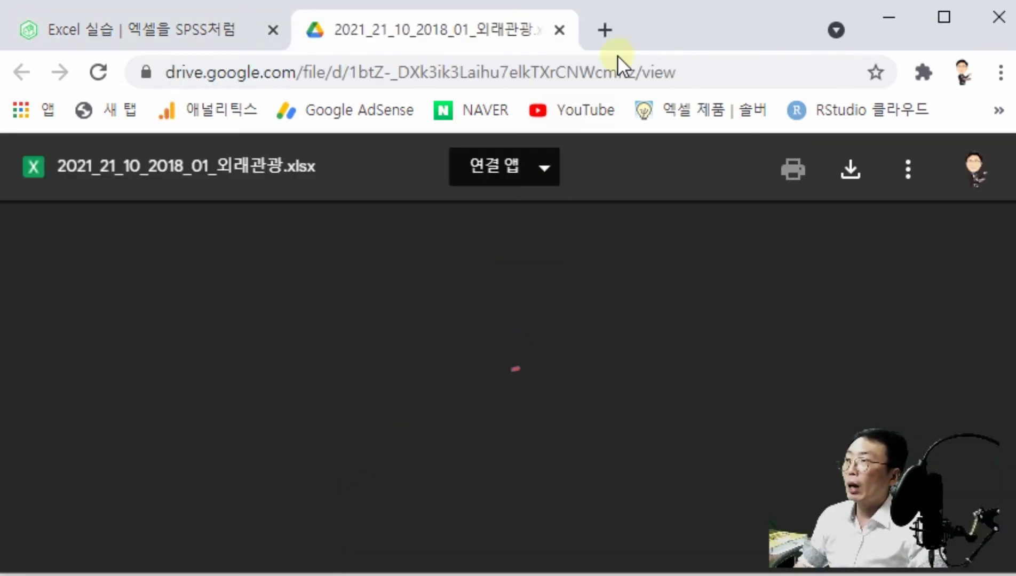
Step: Download 2021_21_10_2018_01_외래관광.xlsx as an Excel worksheet and minimize the browser
click(851, 176)
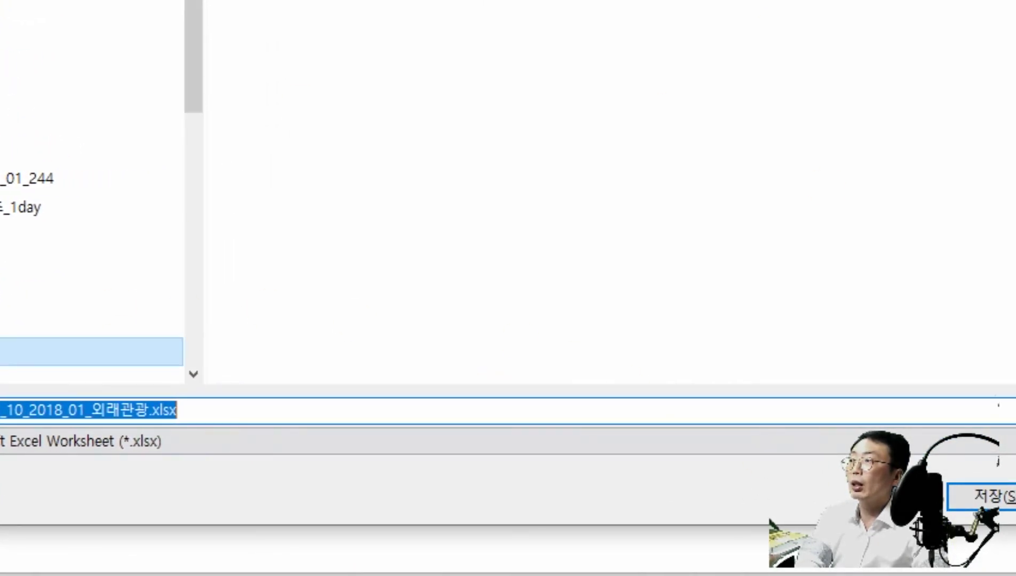
click(974, 502)
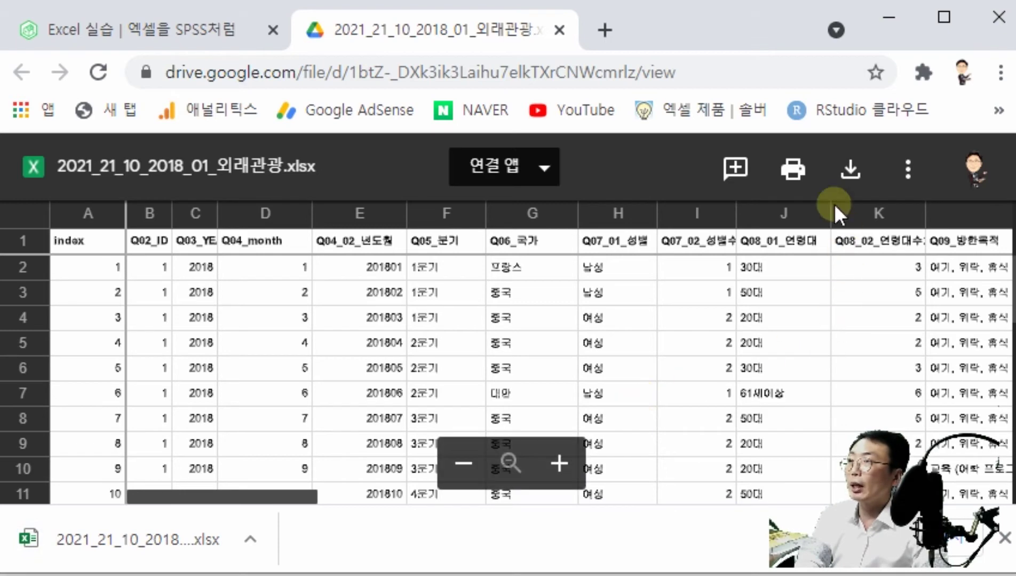
click(898, 21)
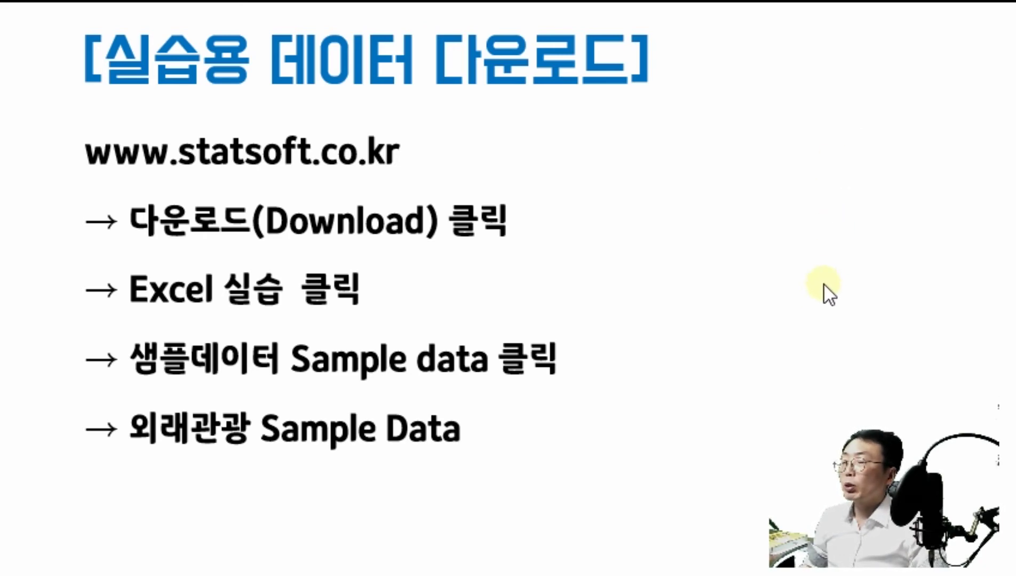
Step: Switch to the part_21_이상치 folder, open 2021_21_10_2018_01_외래관광.xlsx in Excel, and bring the workbook window fully into view
click(819, 299)
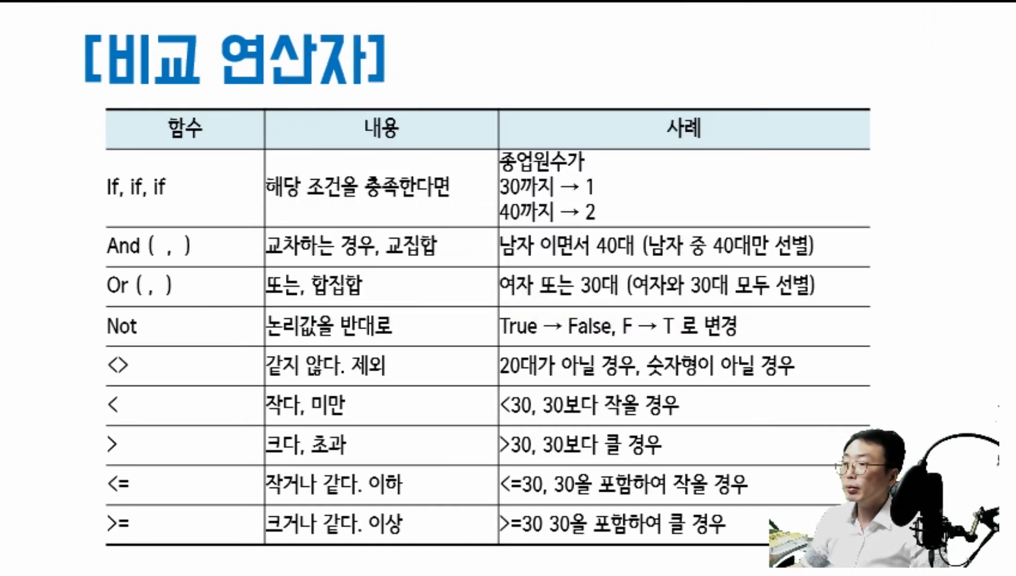
key(alt+Tab)
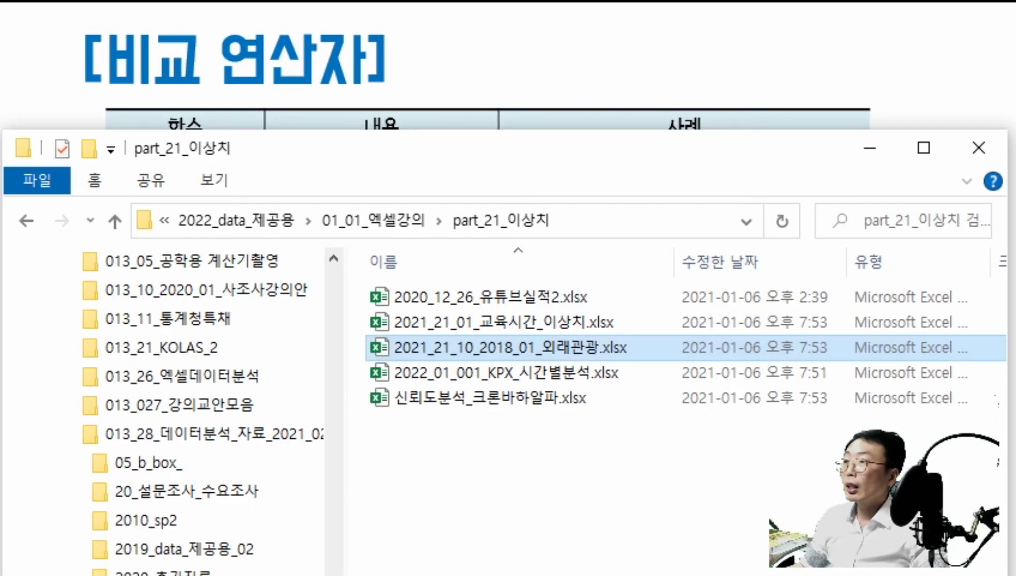
double_click(544, 350)
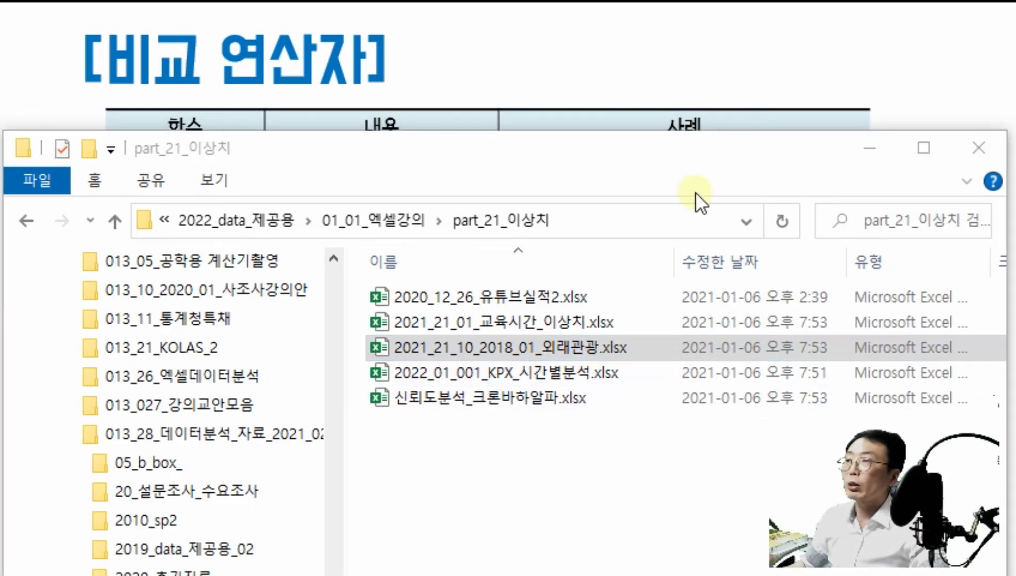
drag(723, 162, 1015, 480)
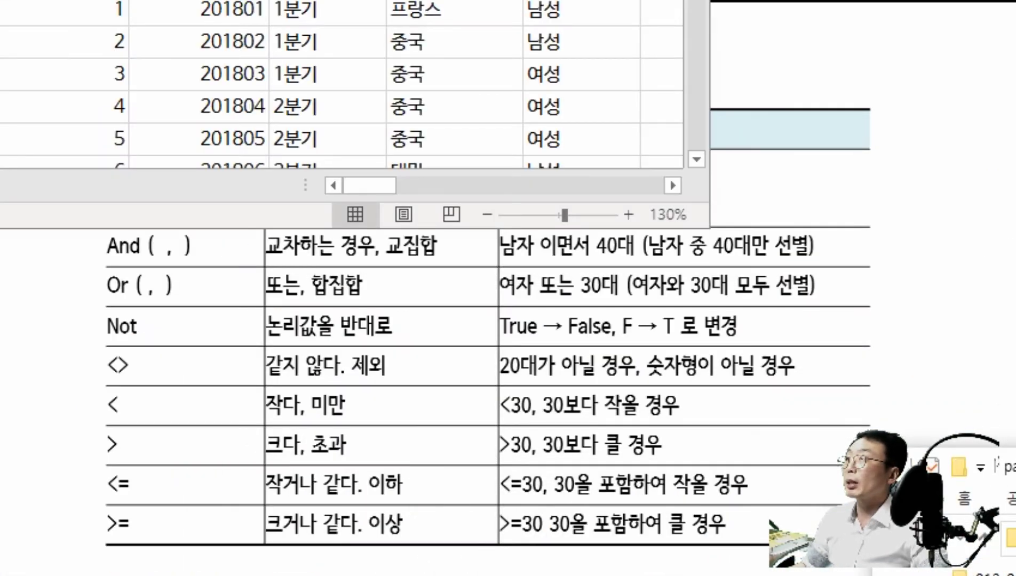
drag(5, 0, 316, 20)
Step: Examine the survey variables along row 2, from the index column through Q31_1일쇼핑금액
click(107, 340)
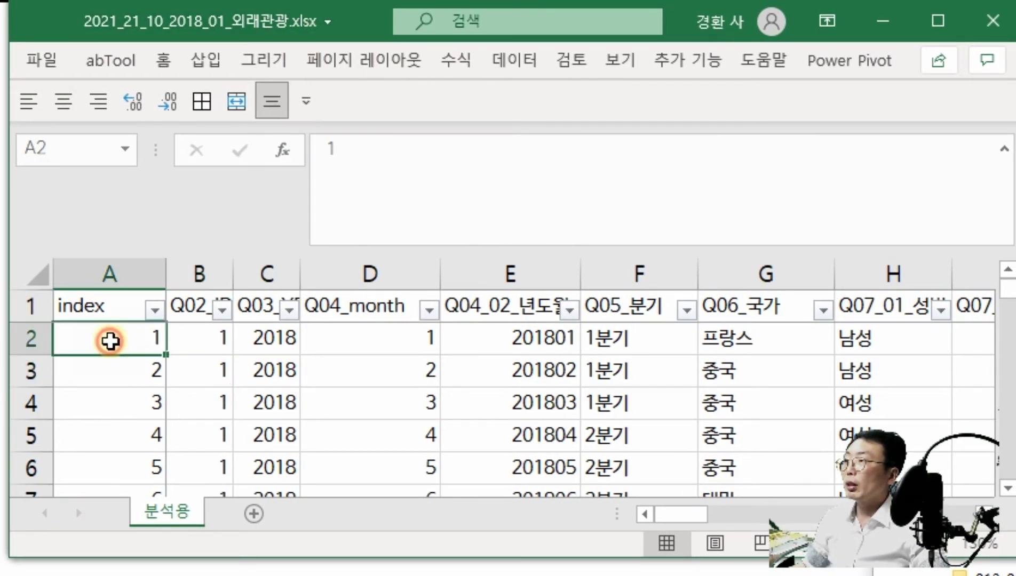
key(Right)
key(Right)
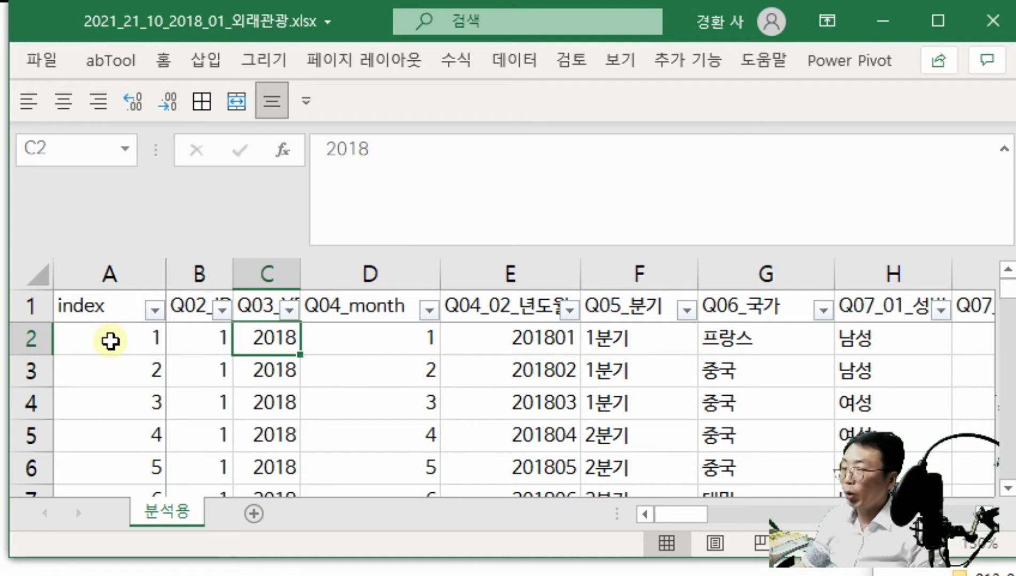
key(Right)
key(Right)
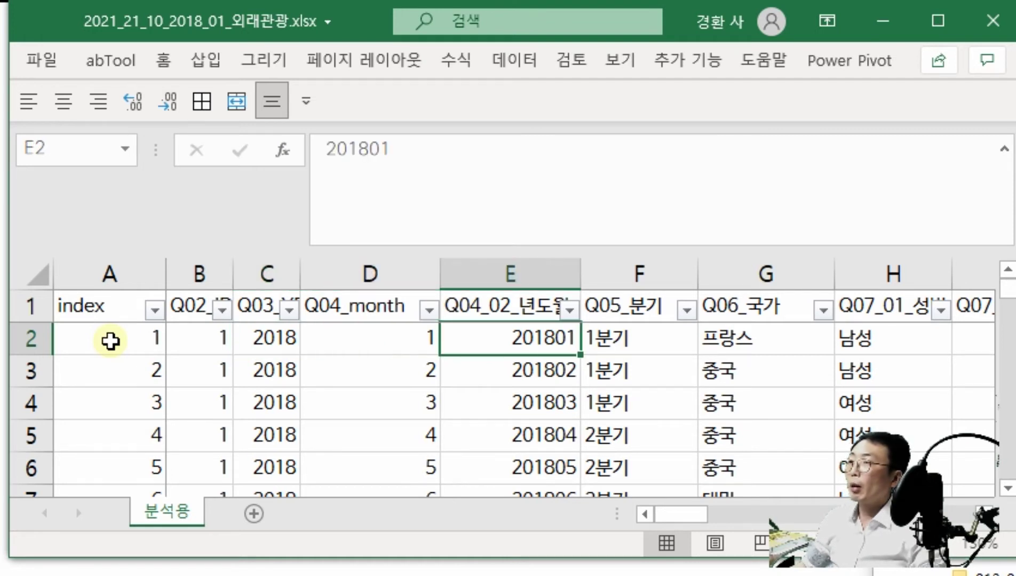
key(Right)
key(Right)
key(Right)
key(Right)
key(Right)
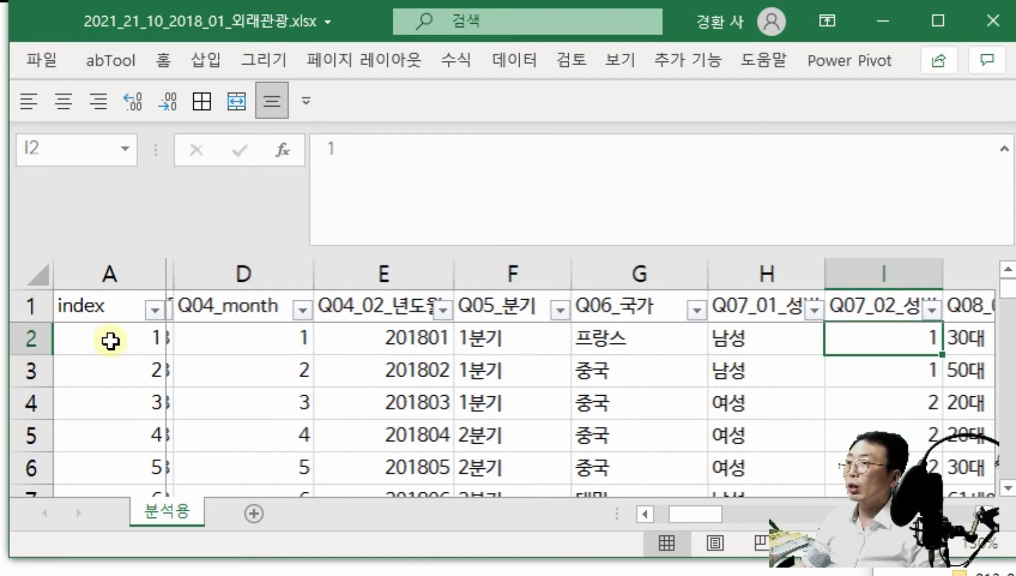
key(Right)
key(Right)
key(Right)
key(Right)
key(Right)
key(Right)
key(Right)
key(Right)
key(Right)
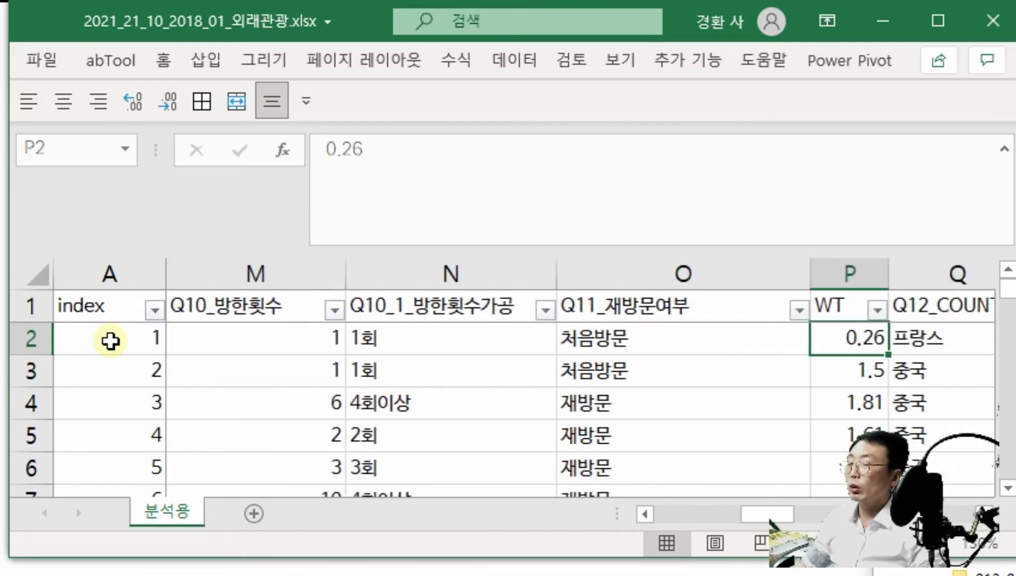
key(Right)
key(Right)
key(Right)
key(Right)
key(Right)
key(Right)
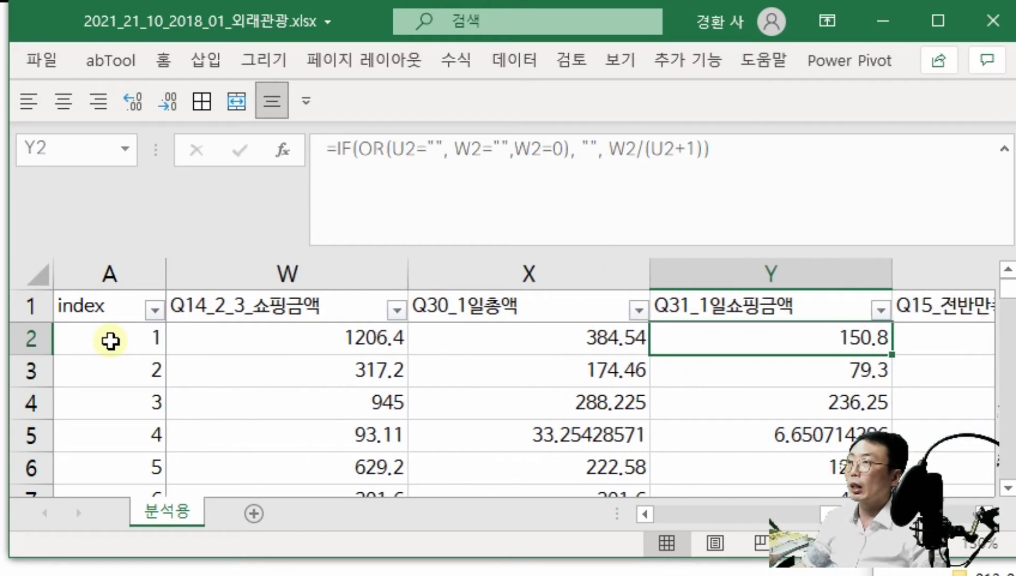
Step: Inspect the Q31_1일쇼핑금액 formula in Y2, shrink the formula bar to one line, and leave the formula unedited
click(629, 240)
drag(624, 149, 608, 149)
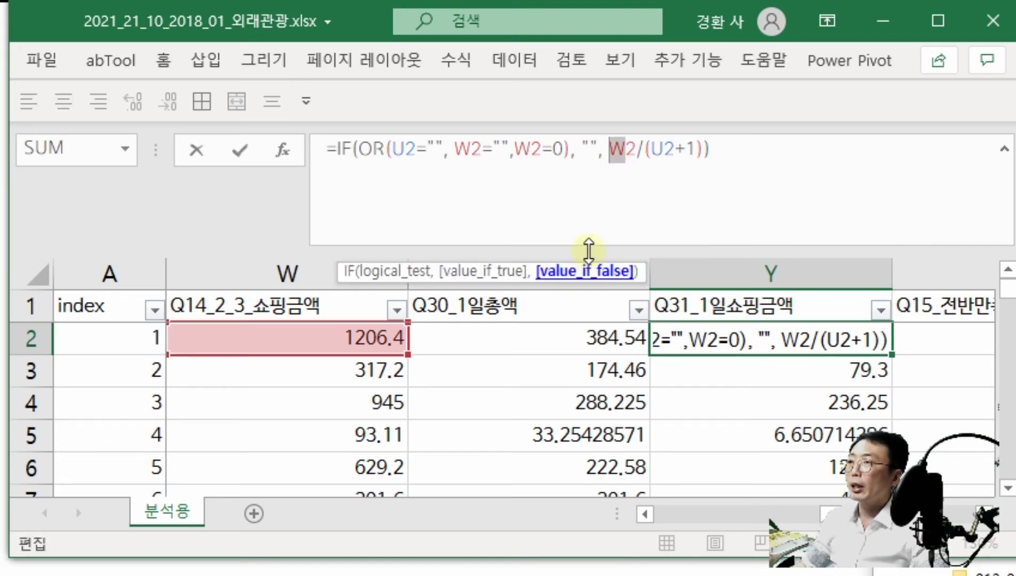
drag(588, 248, 580, 162)
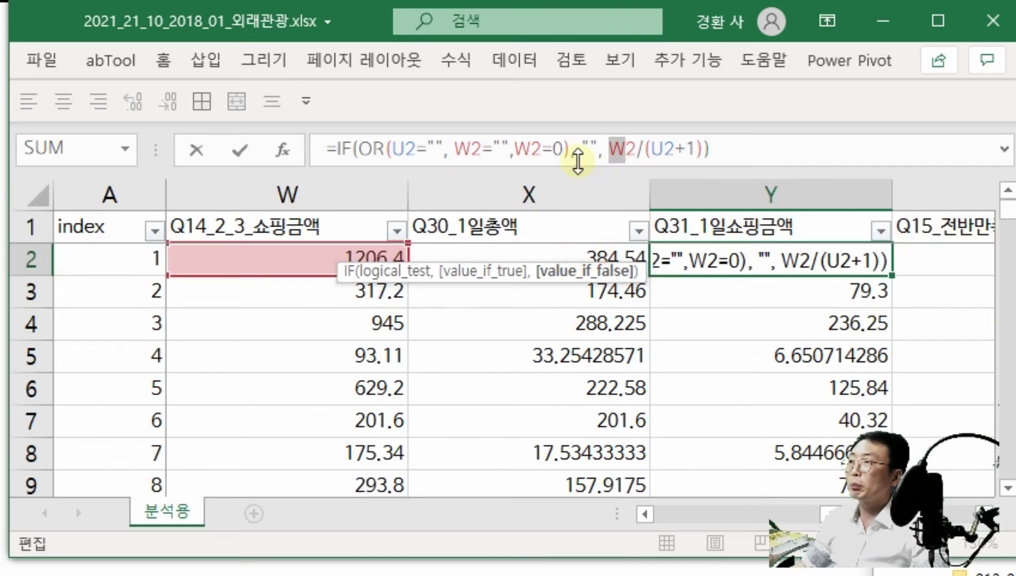
click(556, 303)
key(Escape)
Step: Review the row 2 fields from column B through the numeric age-group column K, comparing text categories with their numeric codes
key(Home)
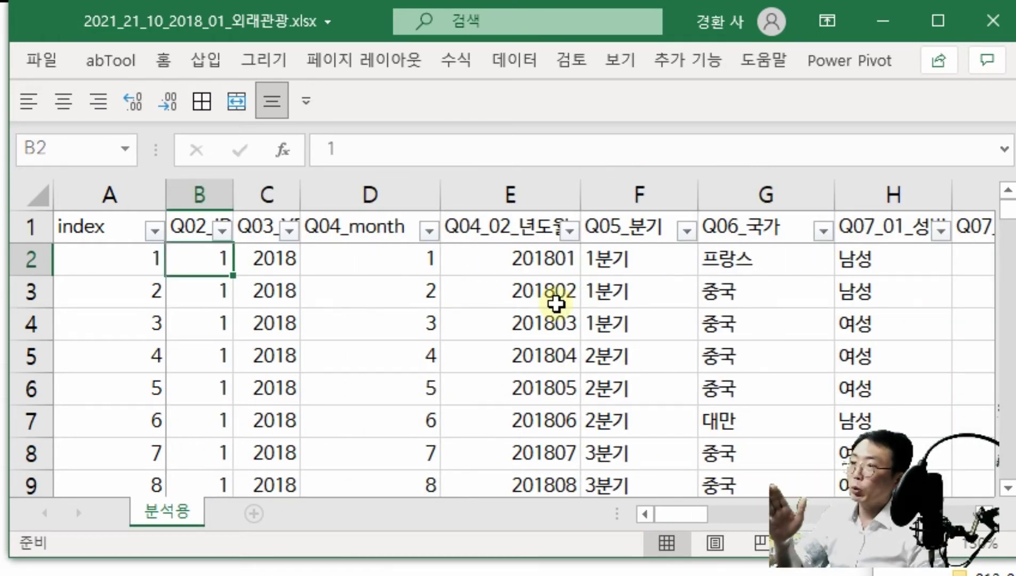
key(Right)
key(Right)
key(Right)
key(Right)
key(Right)
key(Right)
key(Right)
key(Right)
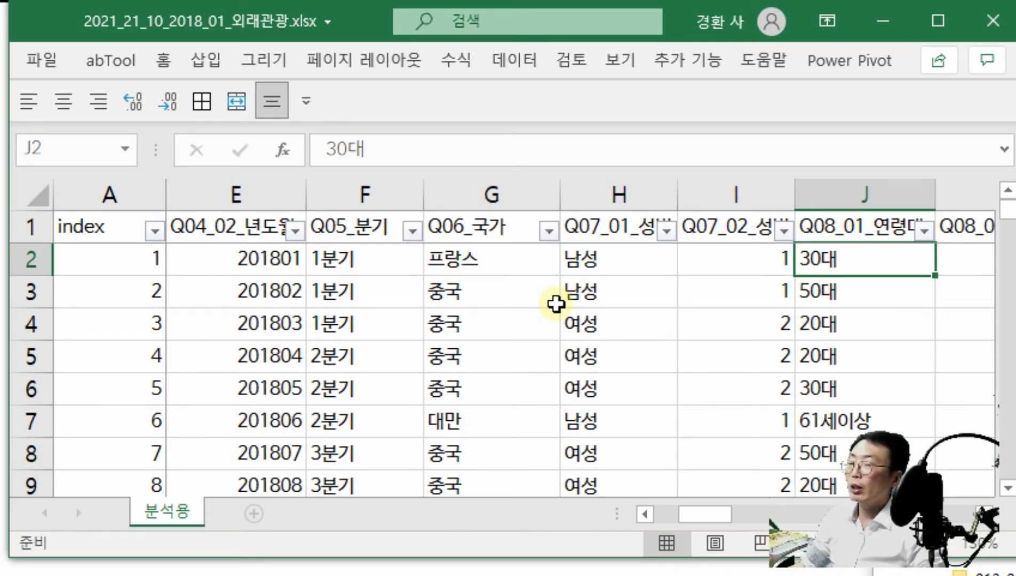
key(Right)
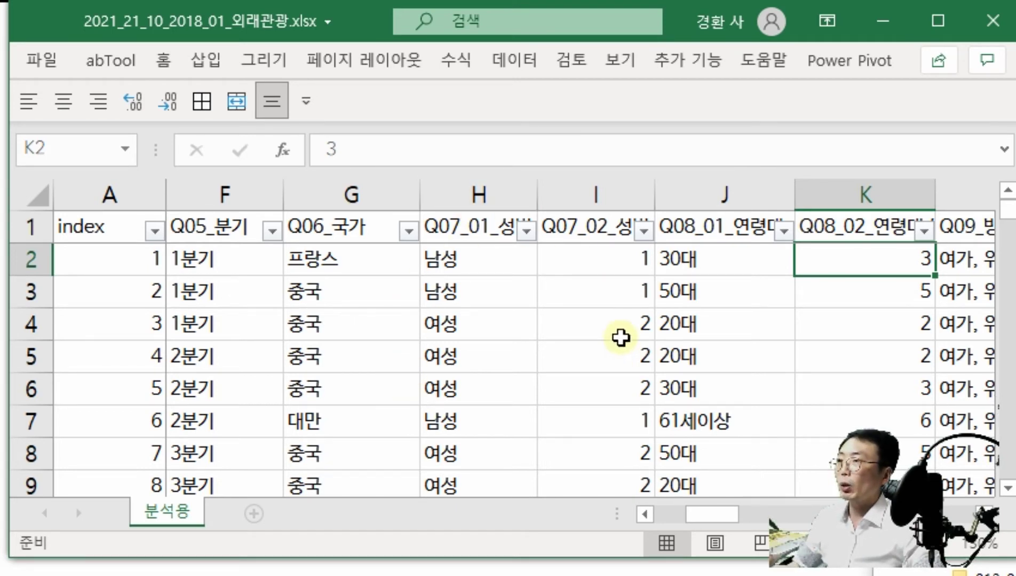
Step: Insert a blank column before the Q07_02_성별수치 column
click(592, 193)
right_click(593, 191)
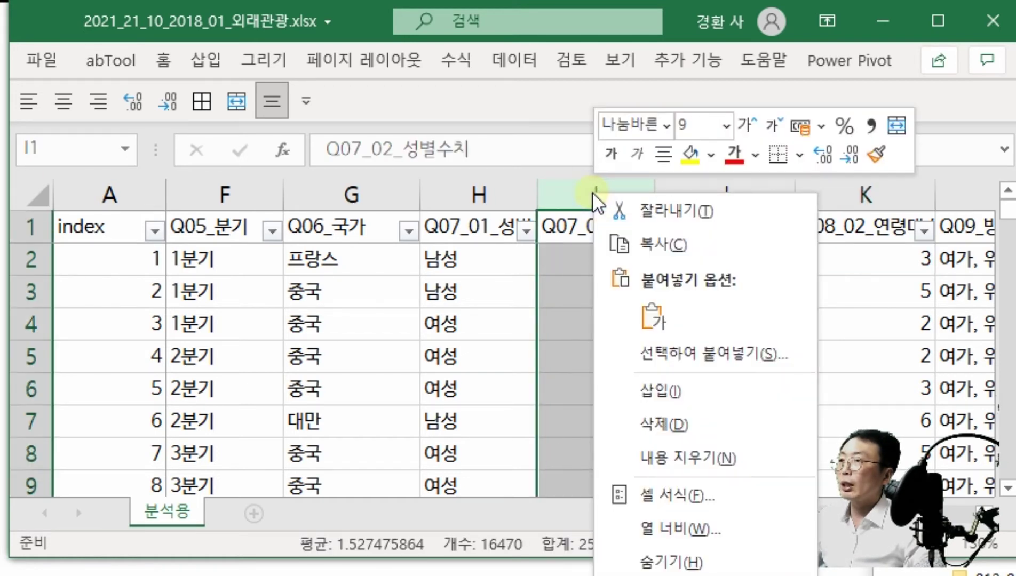
click(661, 391)
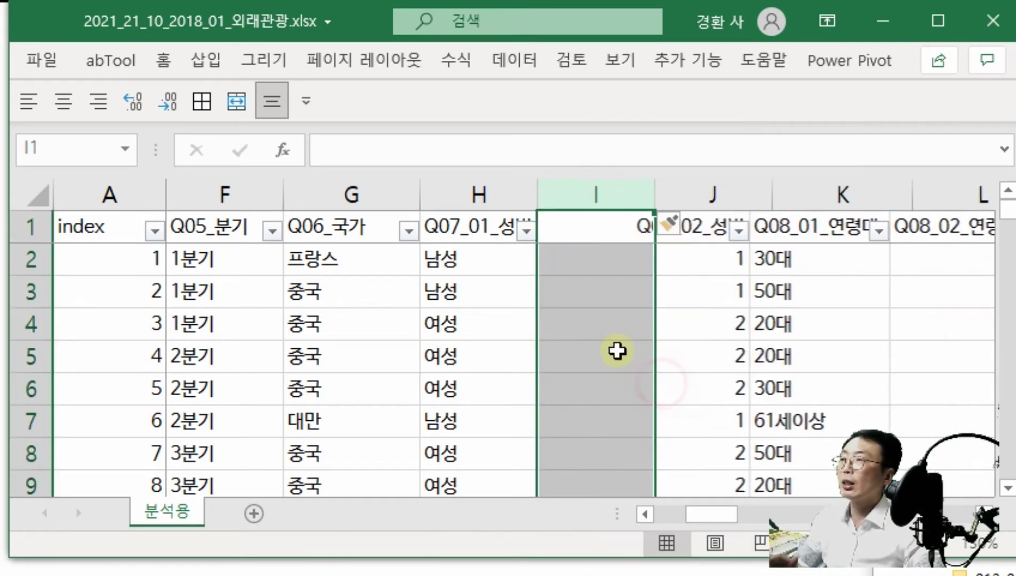
Step: Enter the formula =IF(H2="남성", 1) in cell I2 to code male respondents as 1
click(582, 259)
text(=)
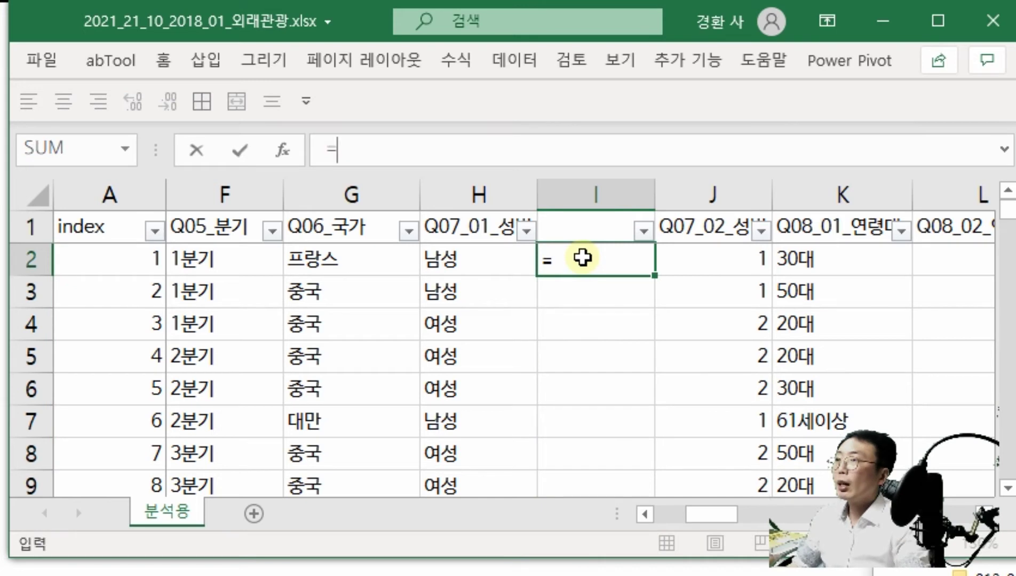
text(if)
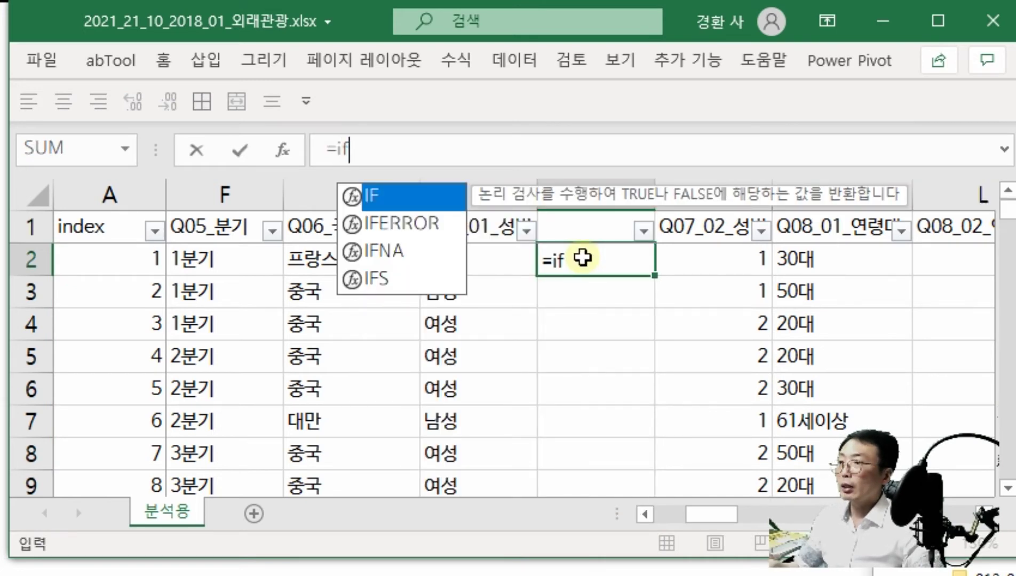
text(()
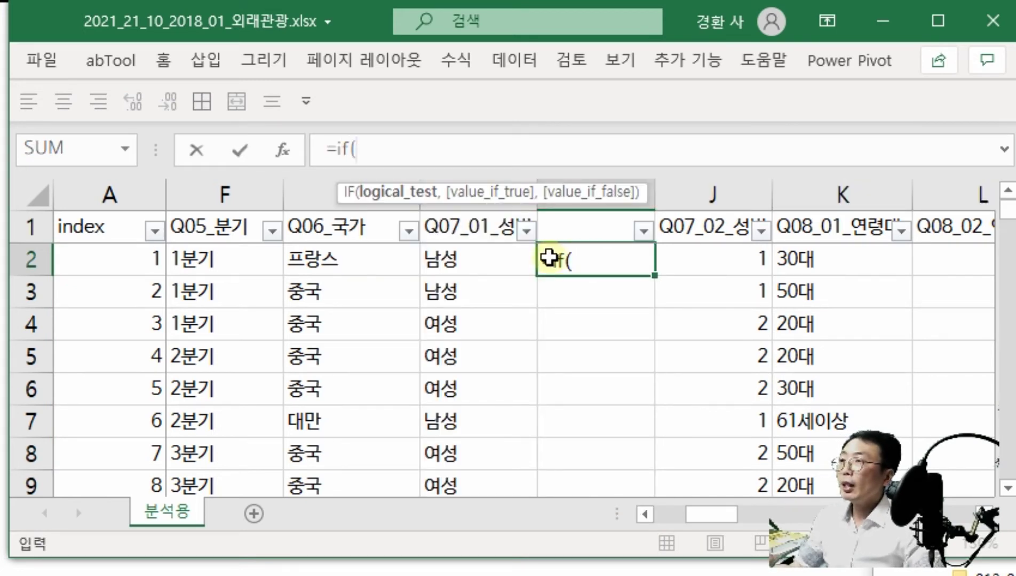
click(490, 261)
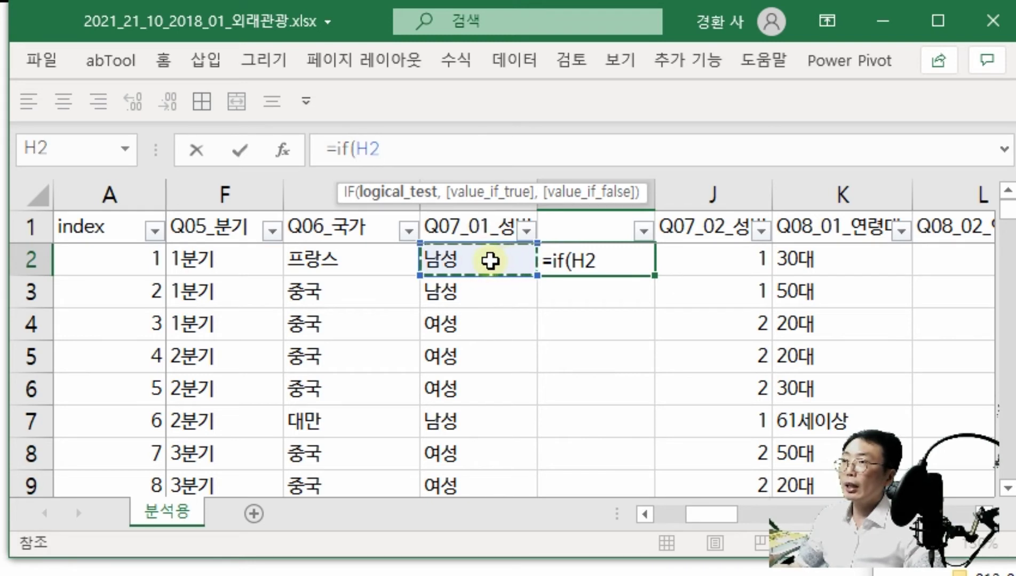
text(=)
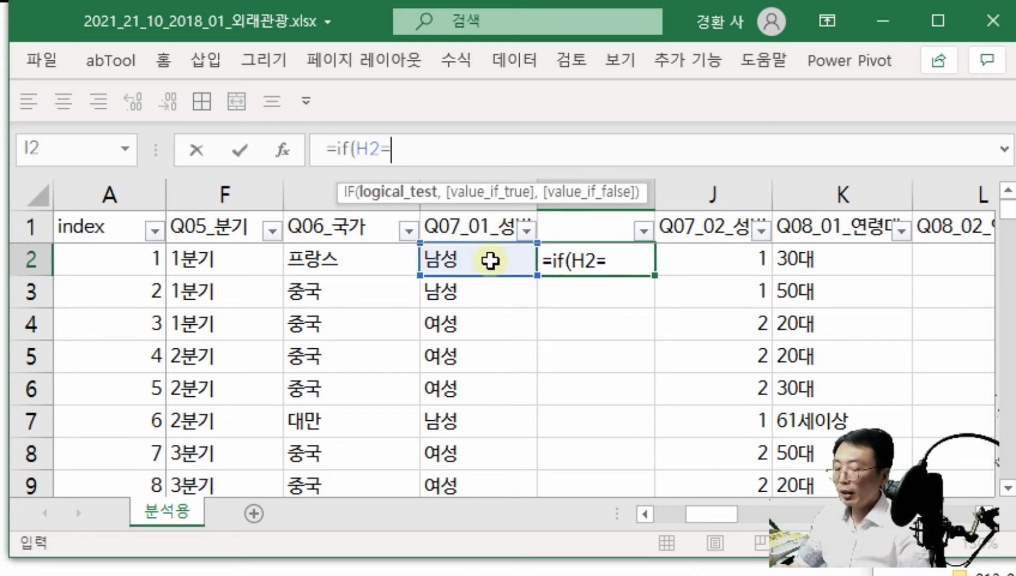
text("나)
text(서)
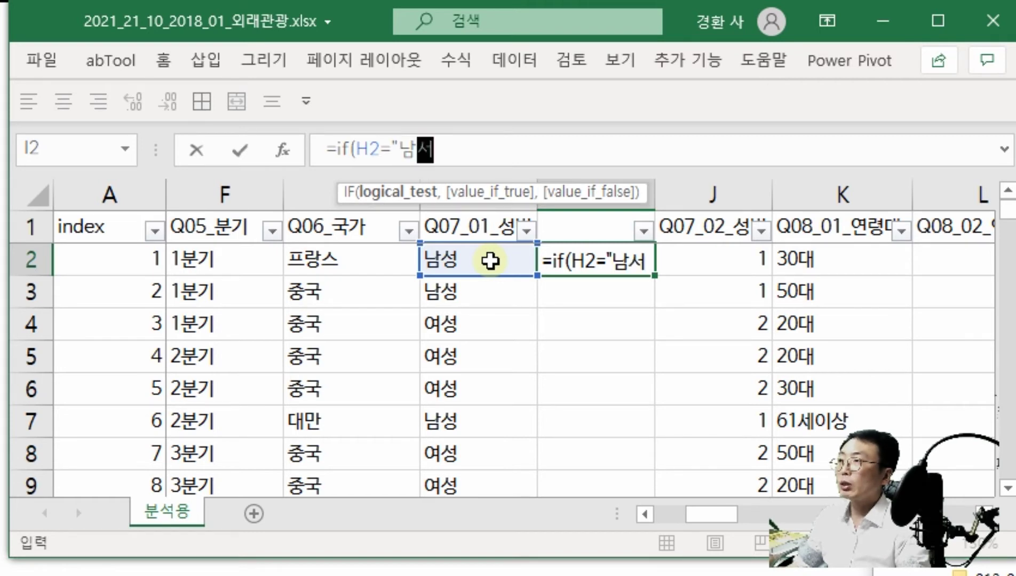
text(")
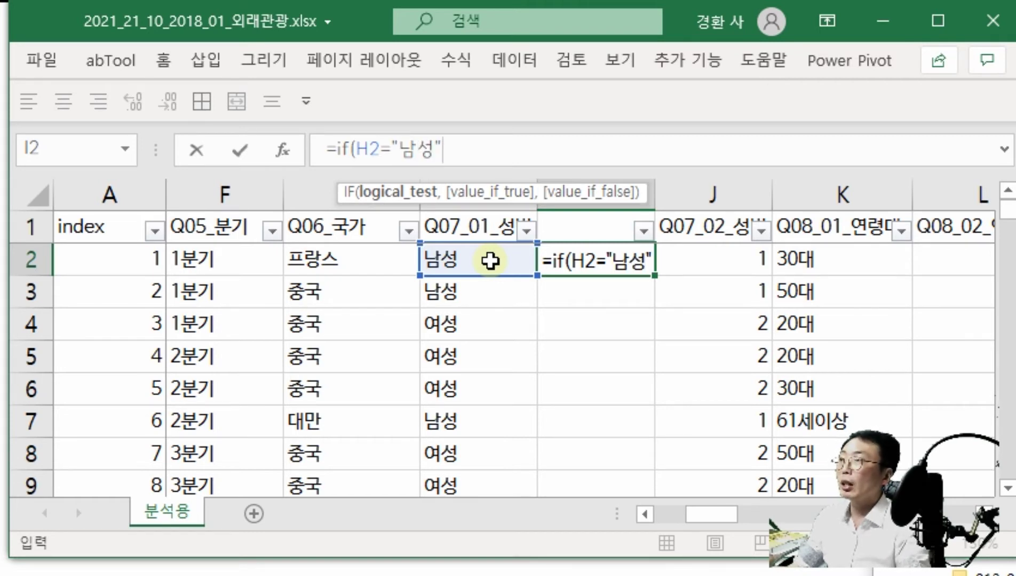
text(, 1)
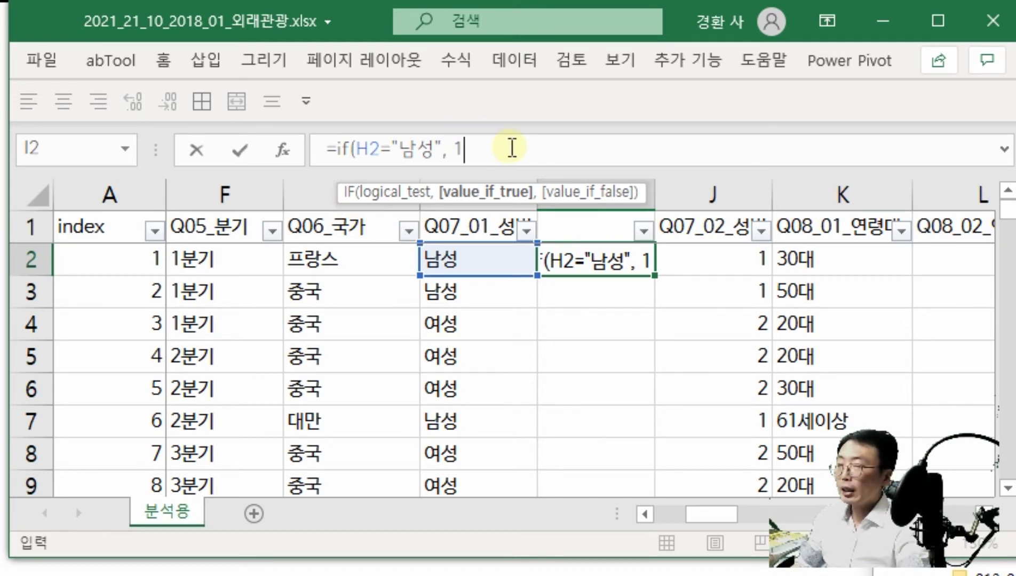
text())
key(Return)
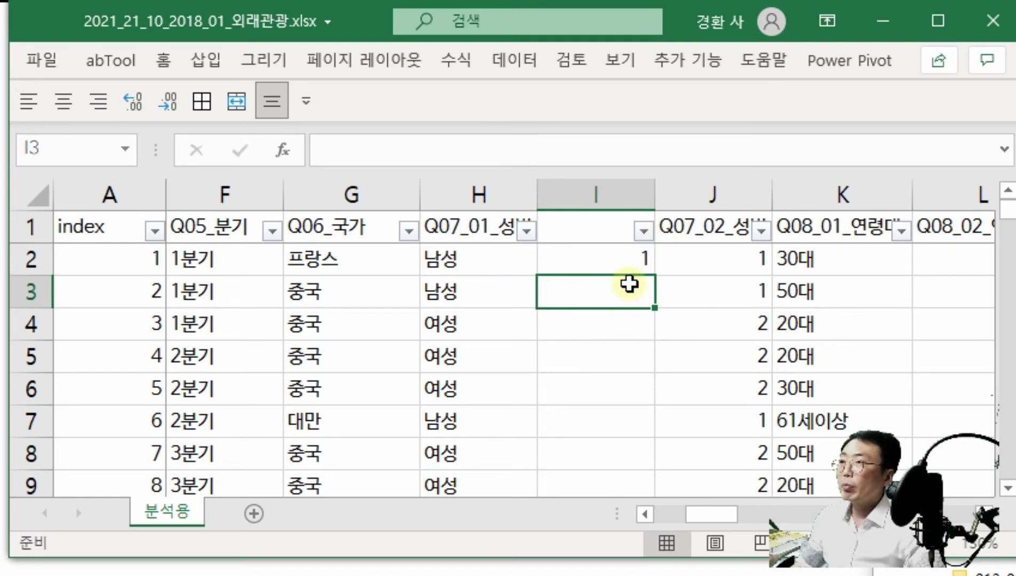
Step: Fill the I2 formula down column I through all data rows, and clear the gender text in H4
drag(626, 259, 637, 268)
click(948, 257)
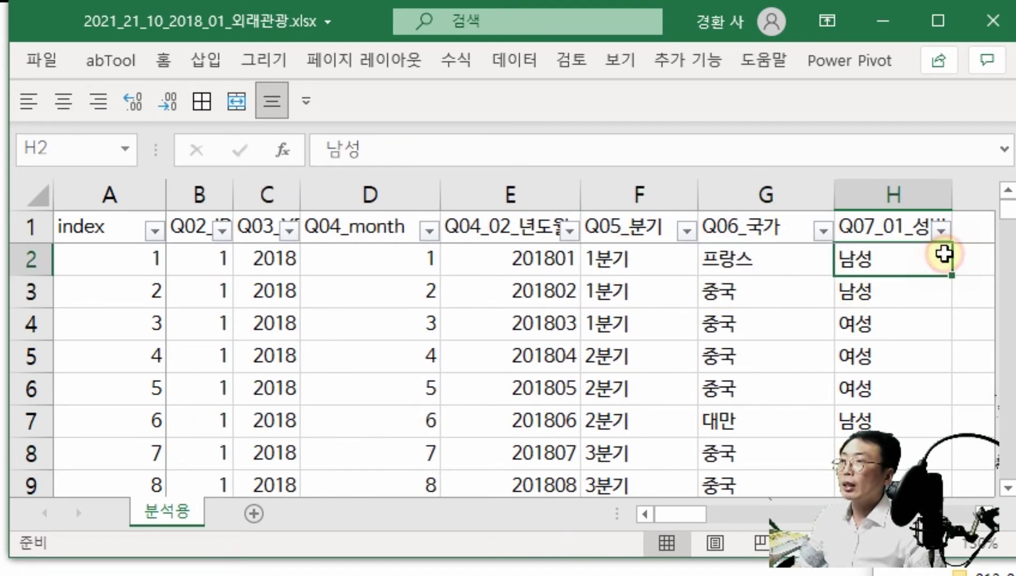
key(Right)
key(Right)
key(Left)
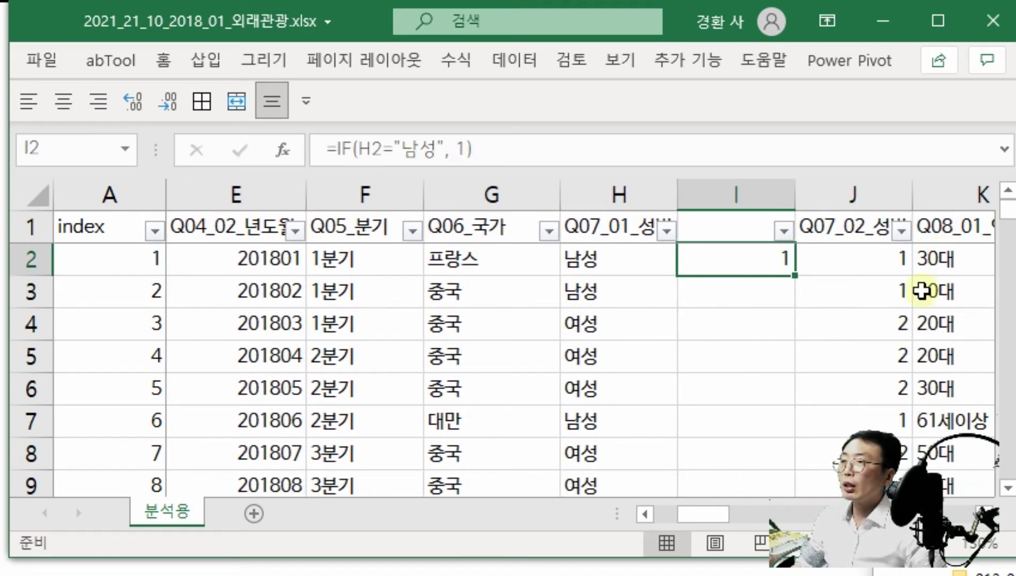
double_click(794, 278)
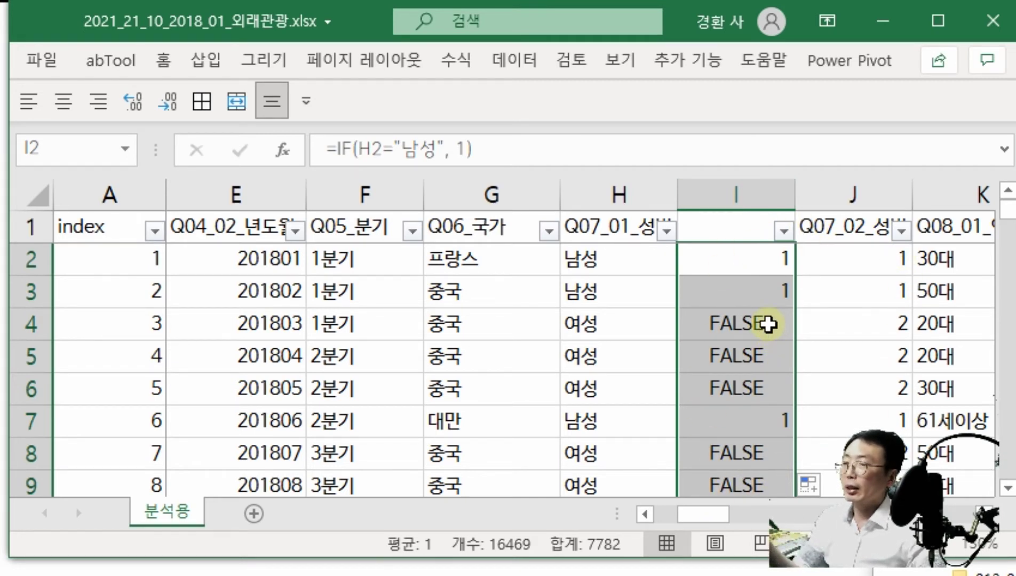
click(609, 321)
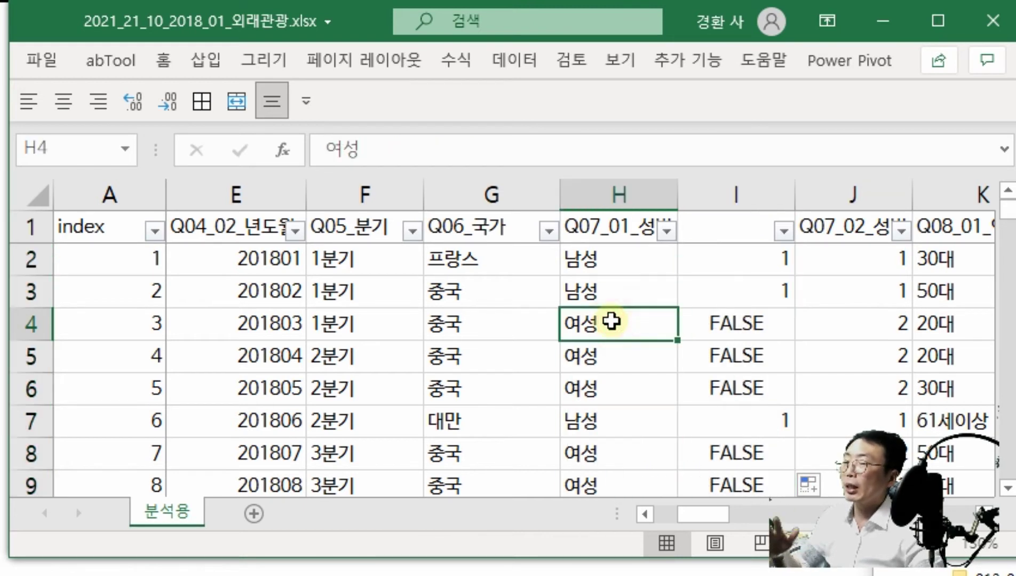
key(Delete)
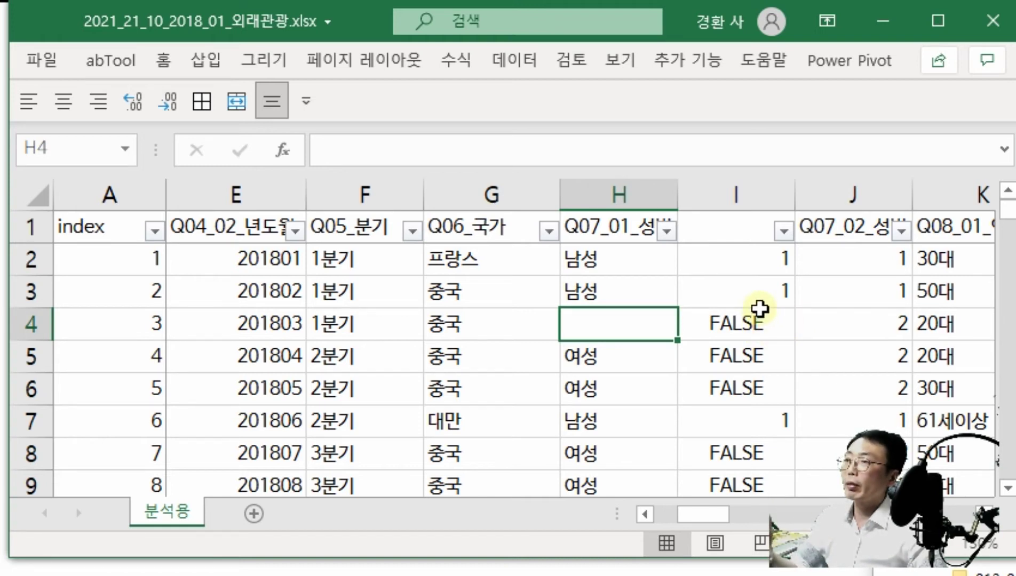
Step: Add a nested IF as the false value of the I2 formula, testing whether H2 equals "여성"
click(750, 260)
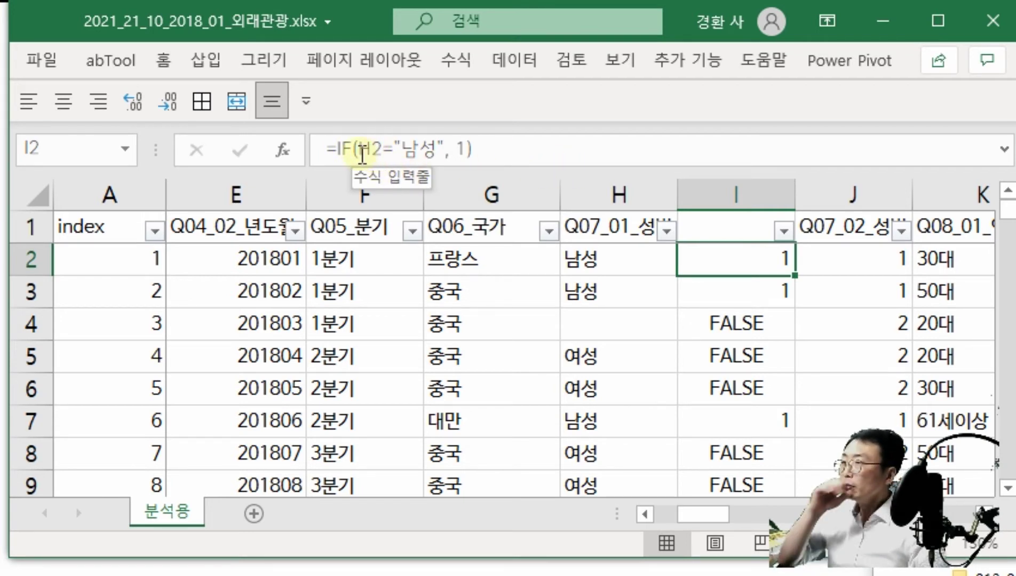
click(462, 151)
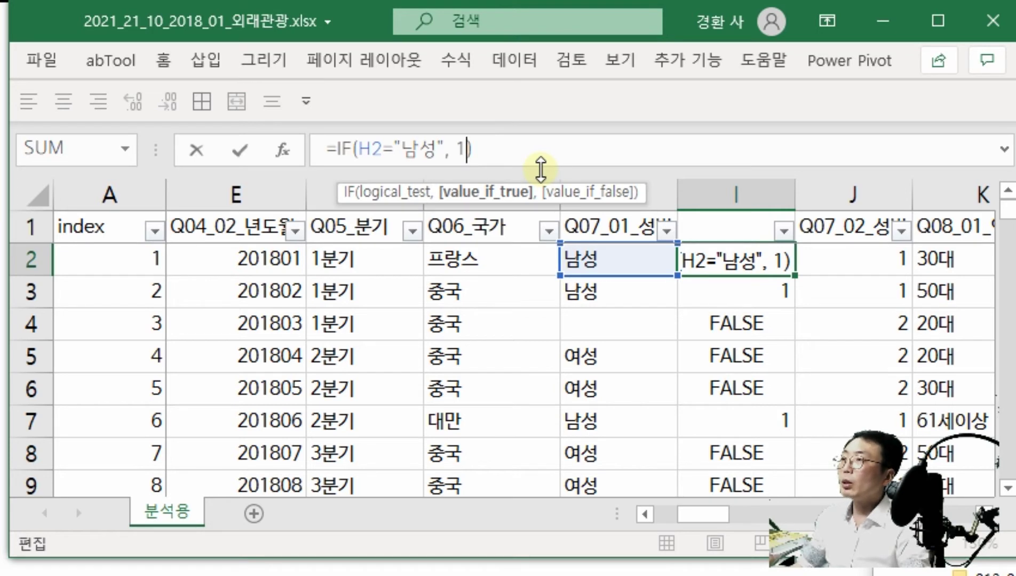
text(, )
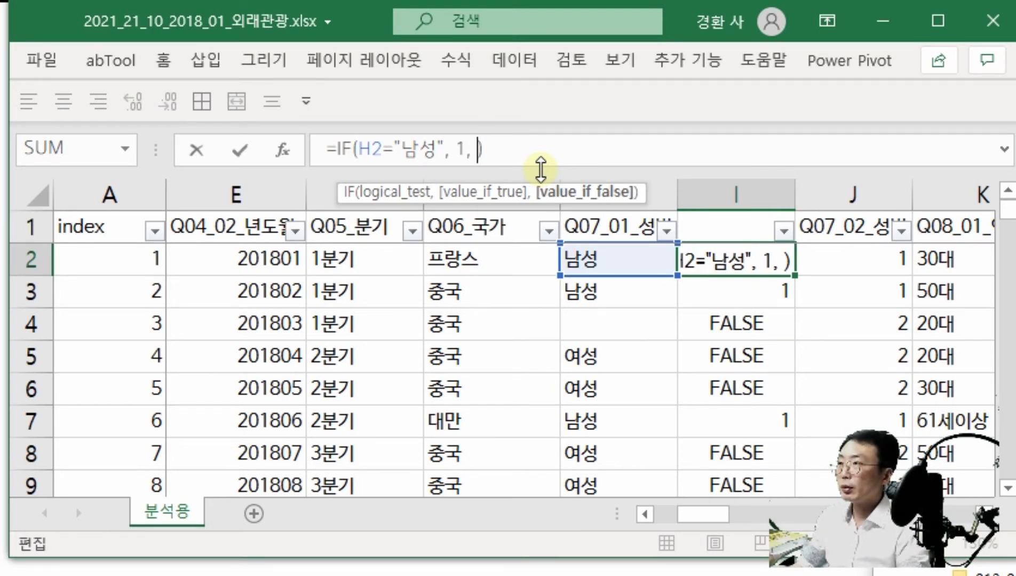
text(if()
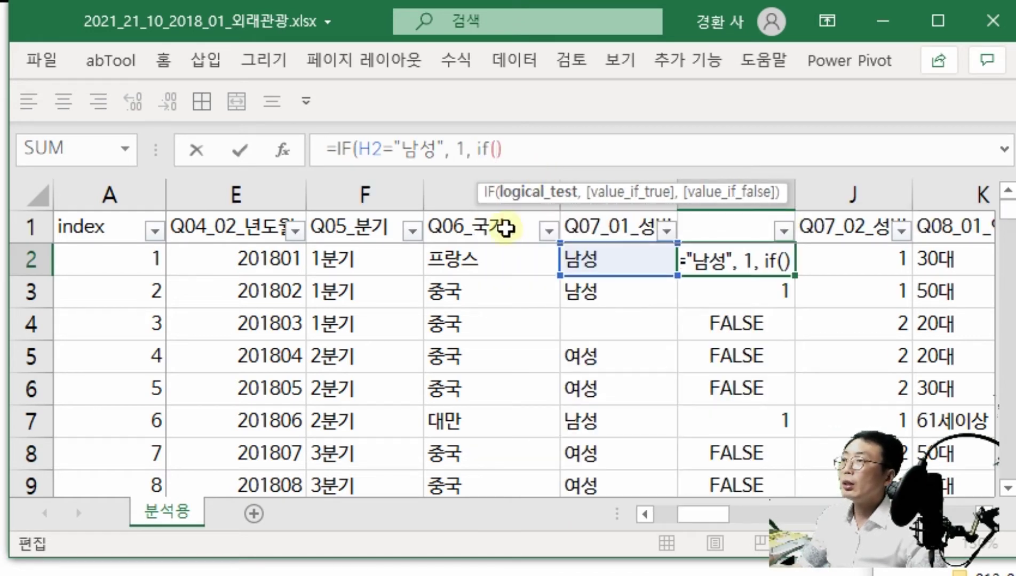
click(604, 262)
text(=")
text(du)
key(BackSpace)
key(BackSpace)
text(여사)
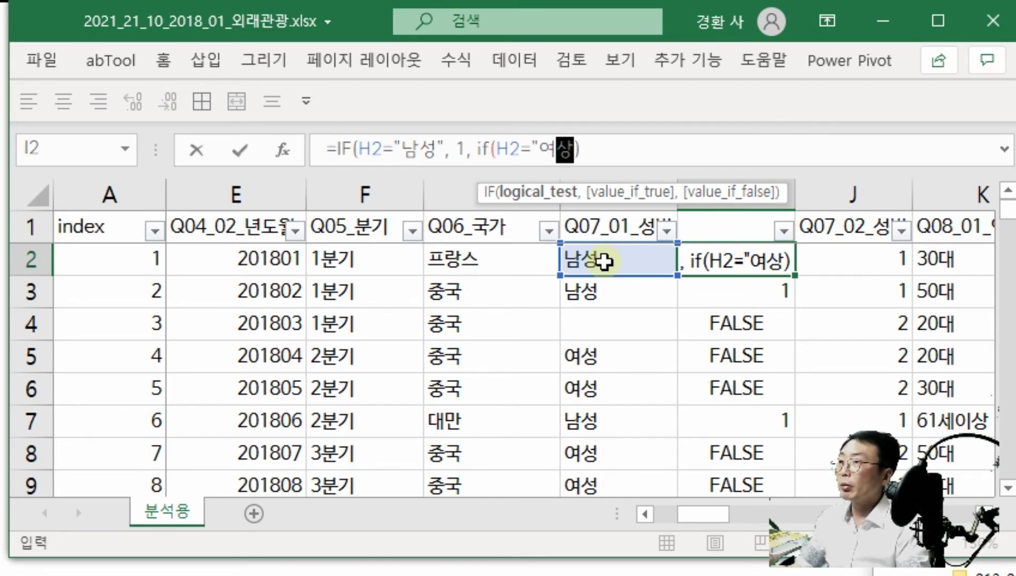
key(BackSpace)
text(성)
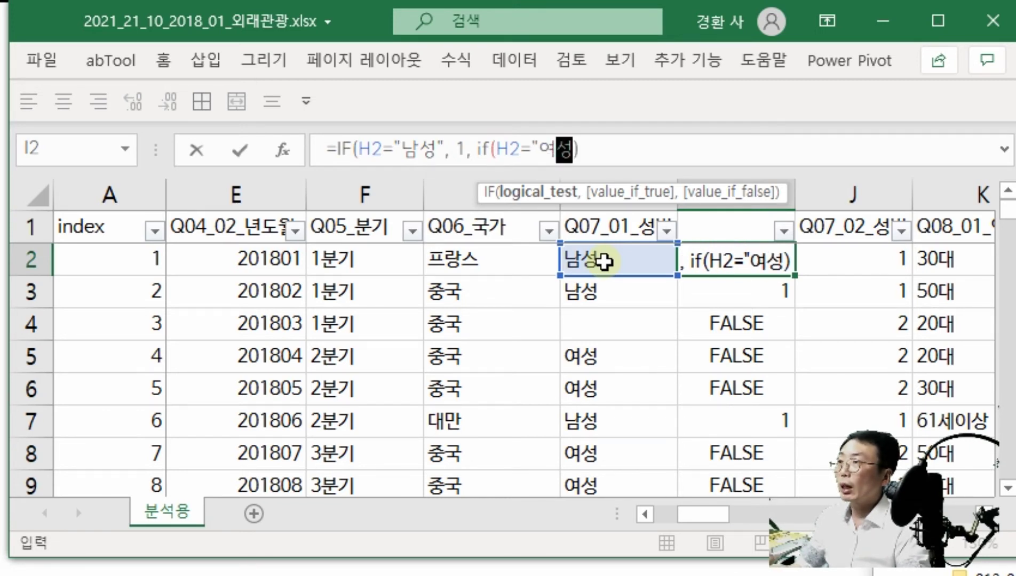
Step: Return 2 from the nested "여성" test in I2, completing the formula as =IF(H2="남성", 1, IF(H2="여성", 2))
text(,)
key(BackSpace)
key(BackSpace)
text(", 2)
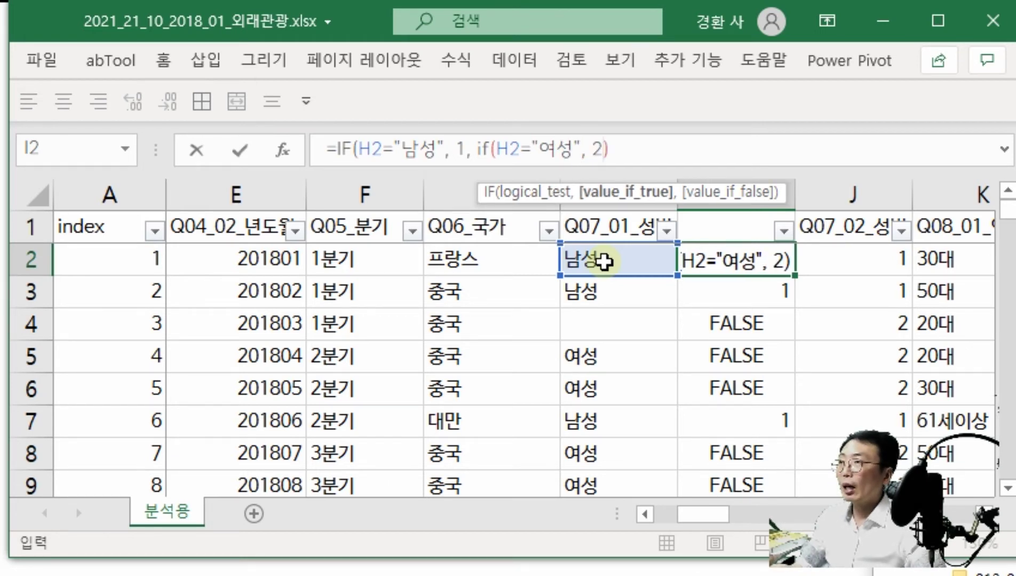
key(Right)
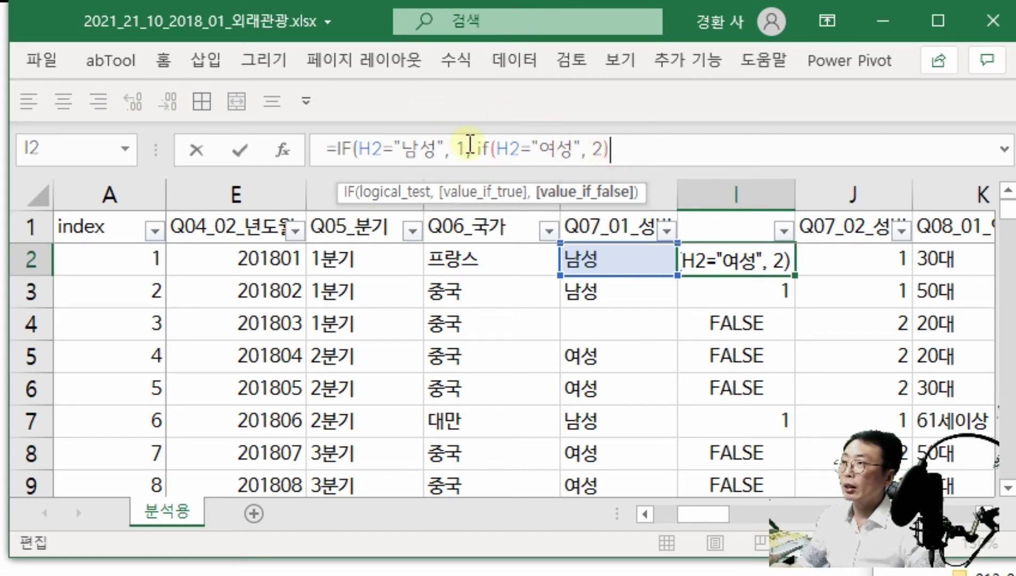
text())
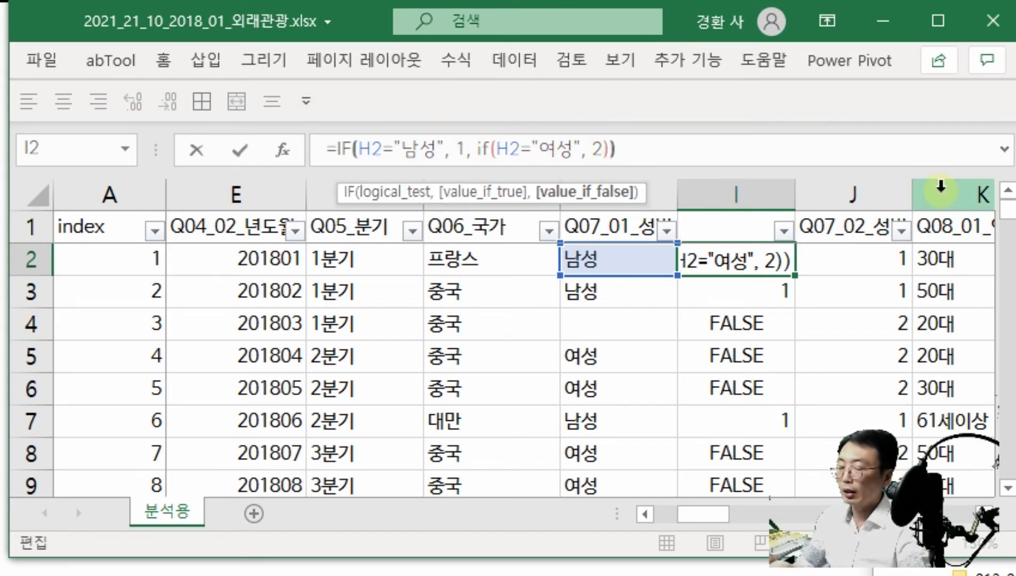
key(Return)
Step: Fill the nested IF formula down column I and inspect how row 4 with its blank gender is coded
click(772, 255)
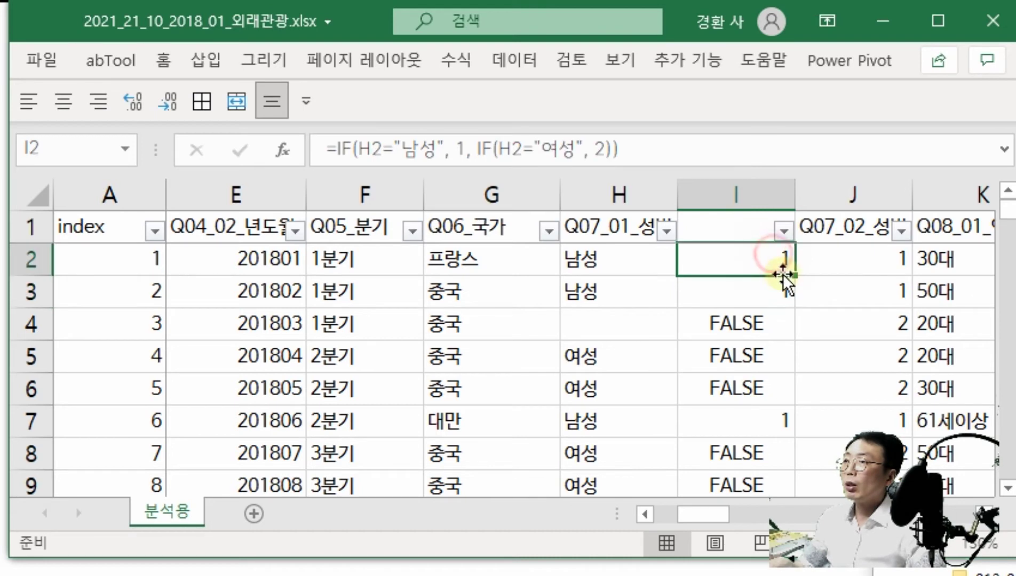
double_click(791, 276)
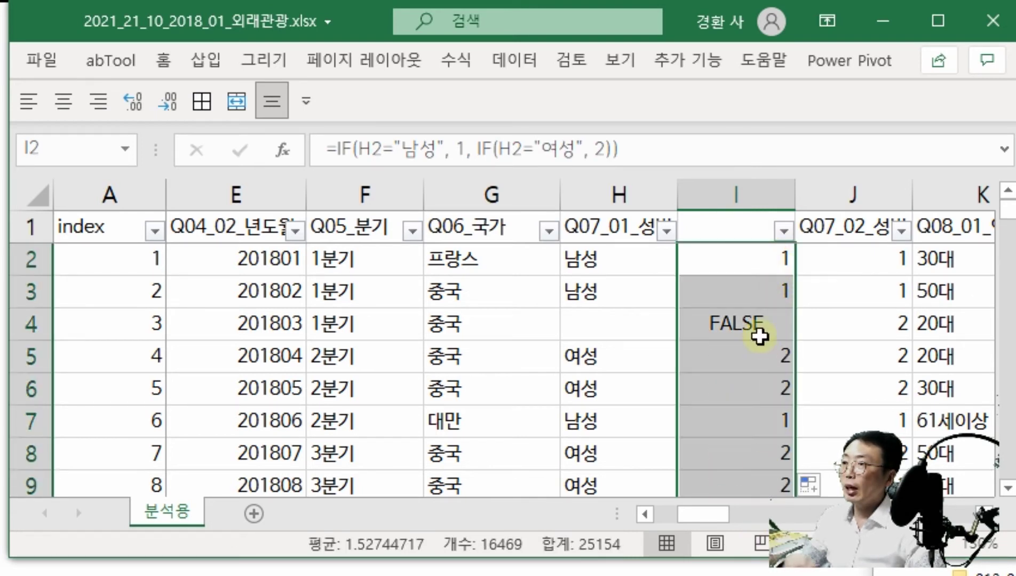
click(617, 324)
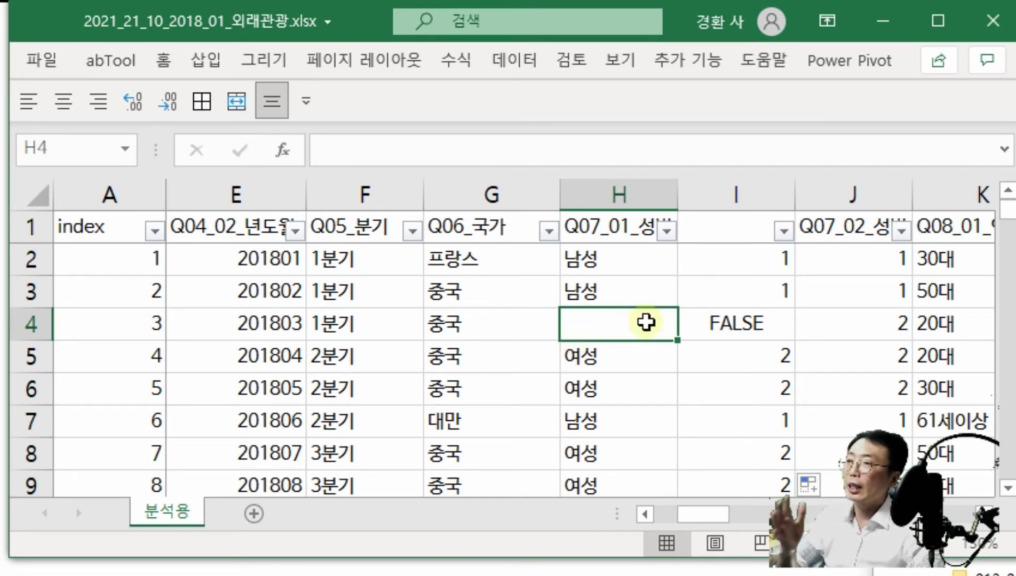
click(747, 326)
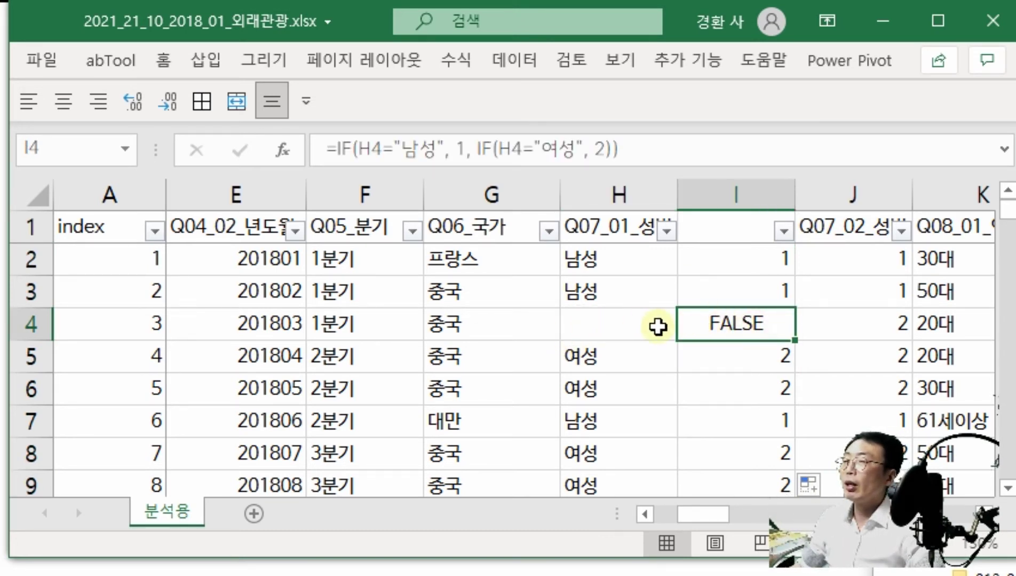
Step: Add 3 as the nested IF's false value in I2 and fill the updated formula down column I
click(727, 265)
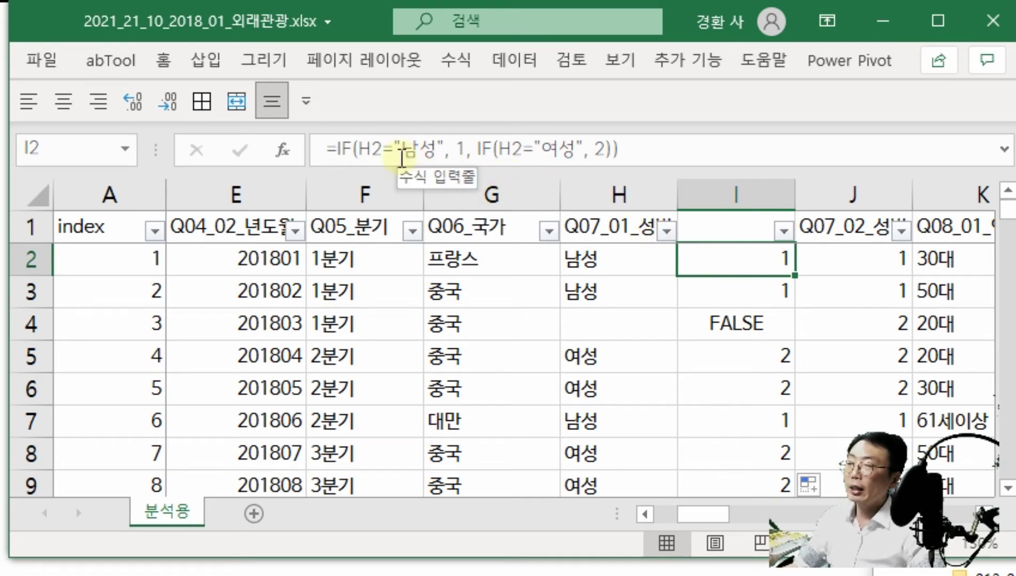
click(614, 150)
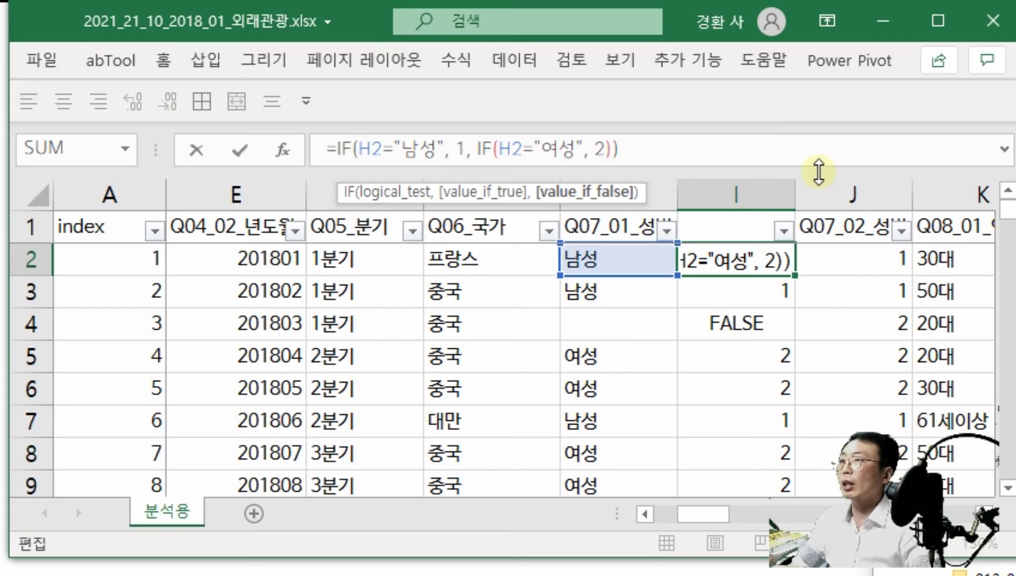
key(Left)
key(Left)
text(, )
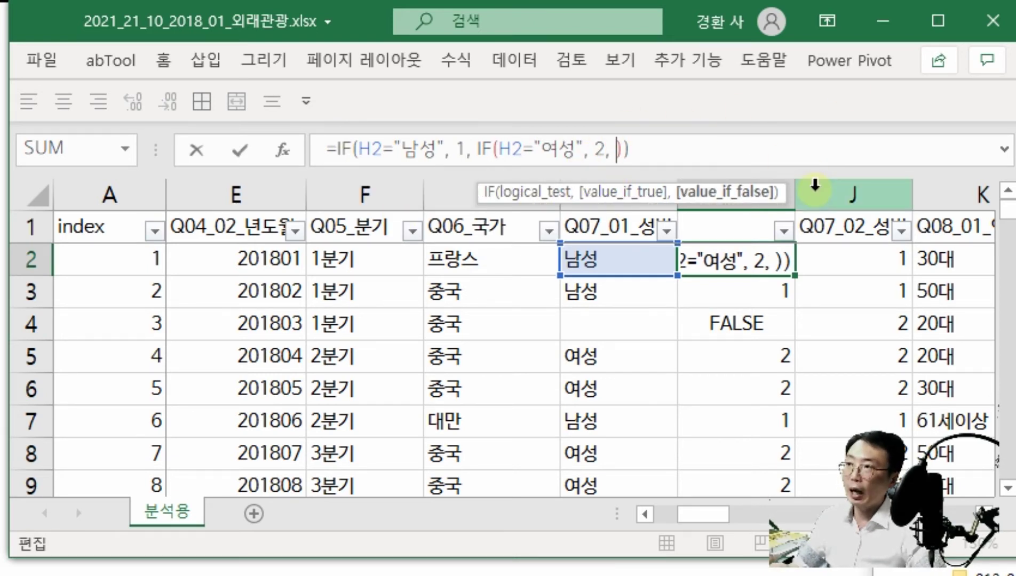
text(")
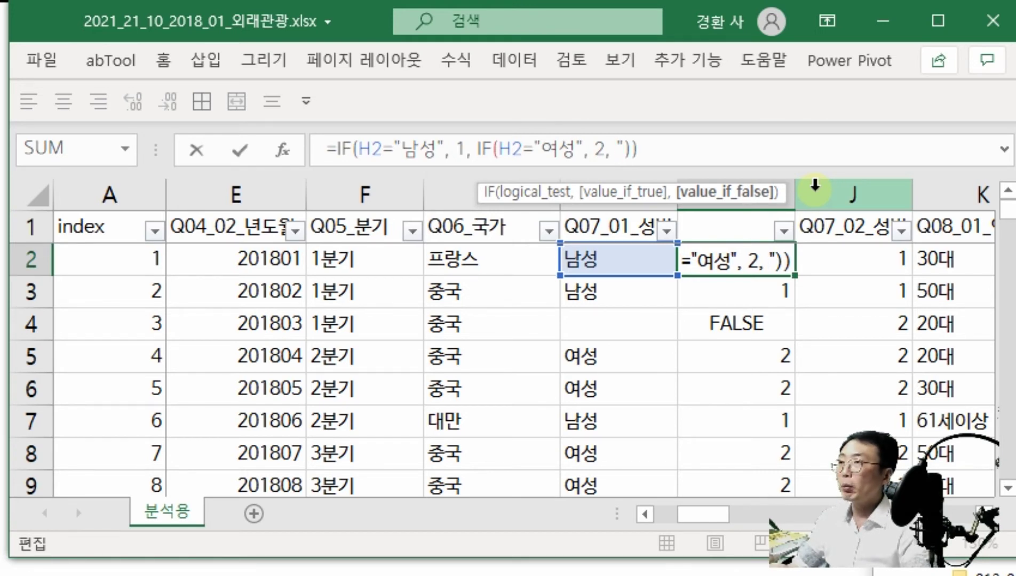
key(BackSpace)
text(3)
key(Return)
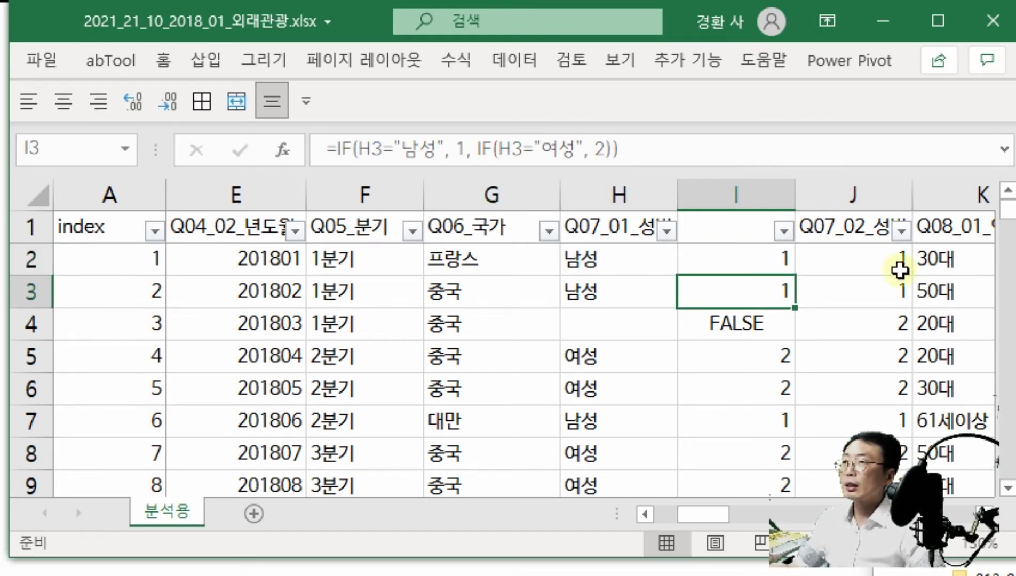
click(784, 269)
double_click(792, 274)
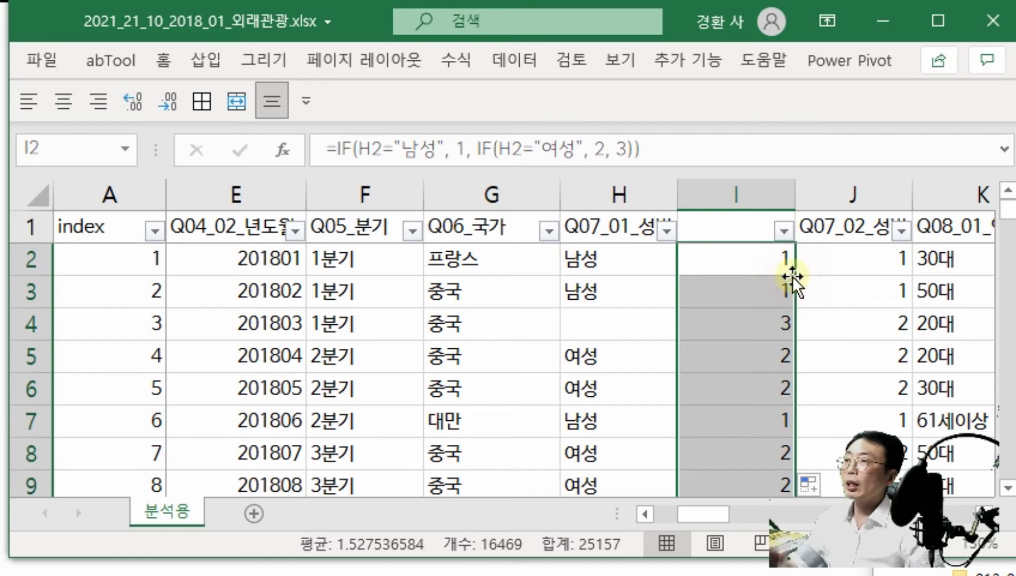
Step: Review the outer IF's arguments in the I2 gender formula, leaving the formula as it is
click(739, 264)
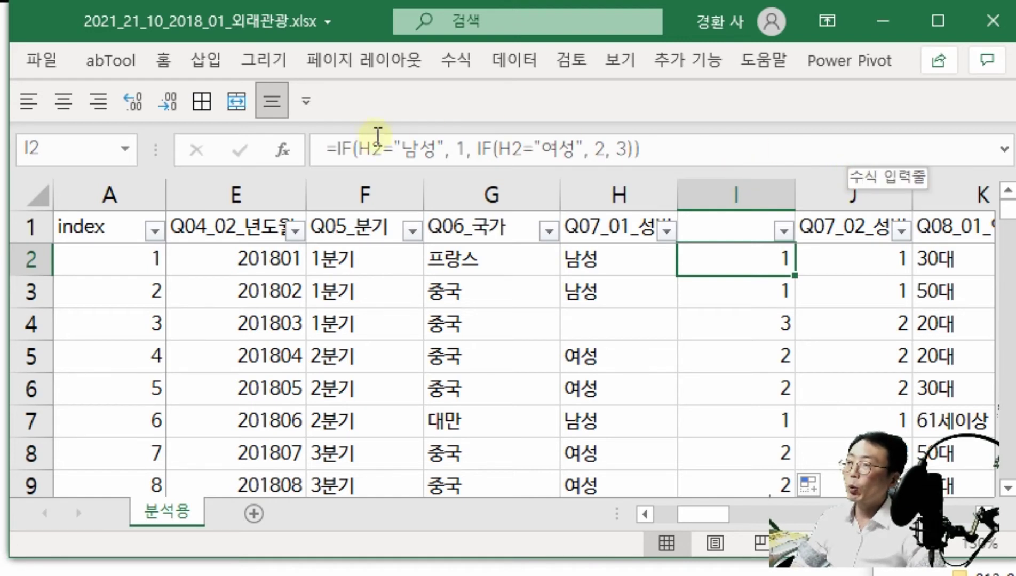
click(467, 148)
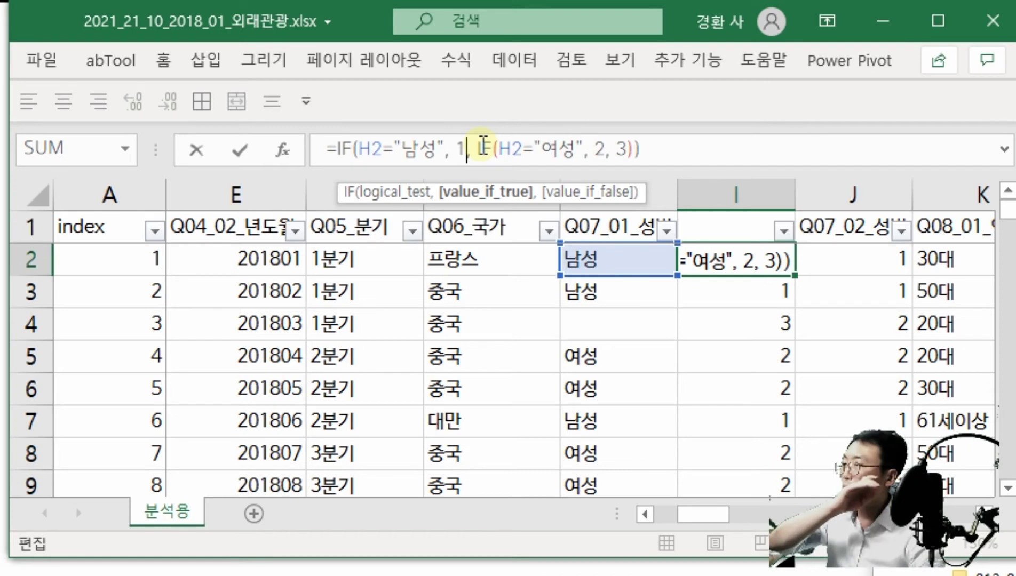
key(ctrl+Return)
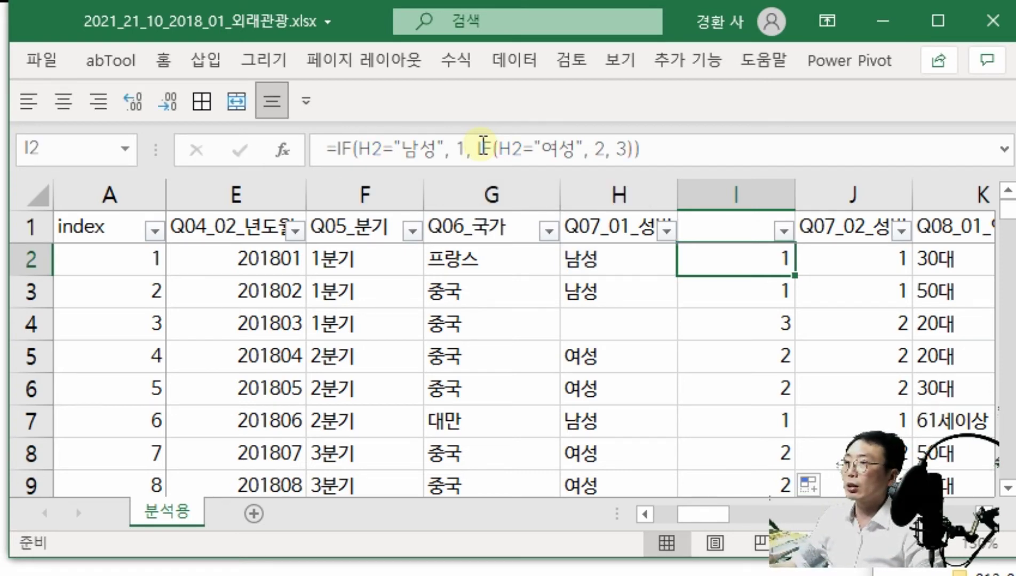
Step: Insert a blank column O between Q10_방한횟수 and Q10_1_방한횟수가공
key(Right)
key(Right)
key(Right)
key(Right)
key(Right)
key(Right)
key(Right)
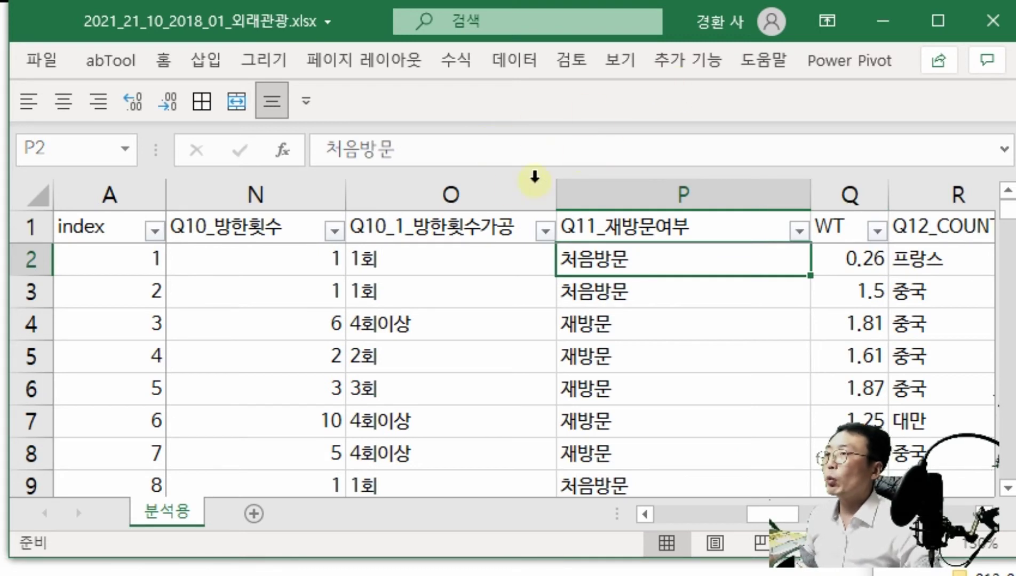
click(513, 189)
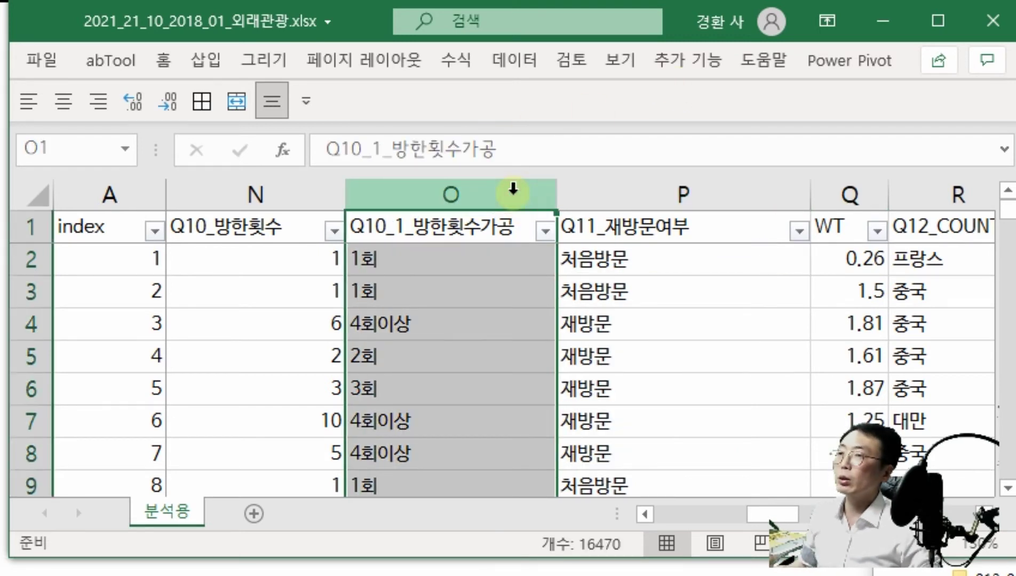
key(ctrl+shift+equal)
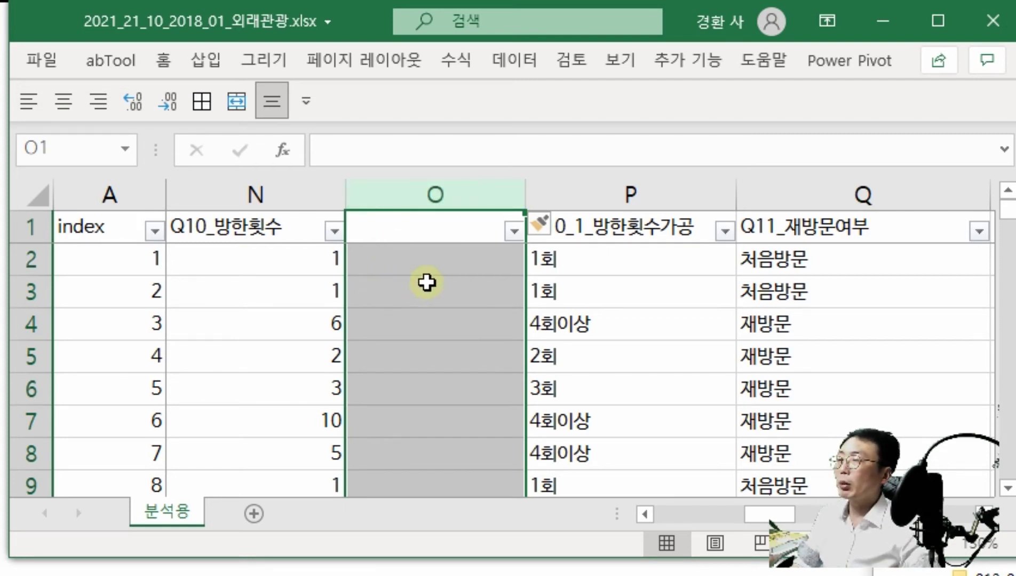
Step: Start an IF formula in O2 that returns 1 when N2 is less than or equal to 5
click(440, 263)
text(=)
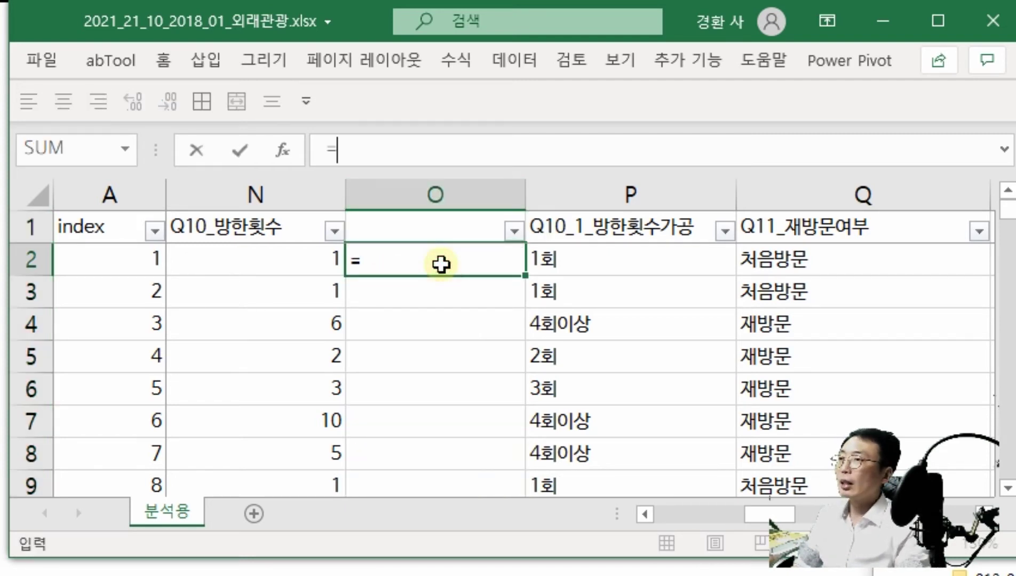
text(ㅏㄹ)
key(BackSpace)
key(BackSpace)
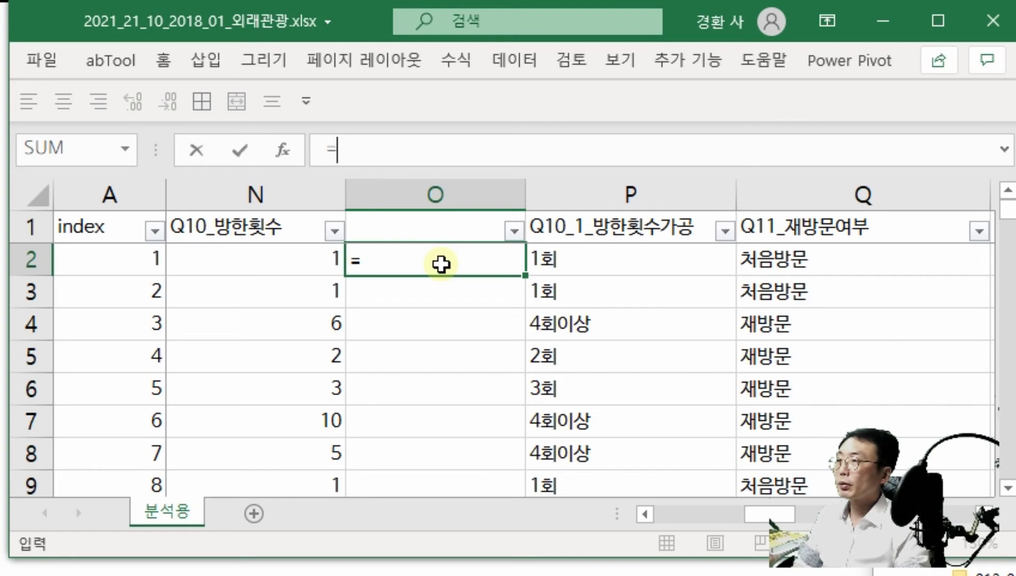
text(if()
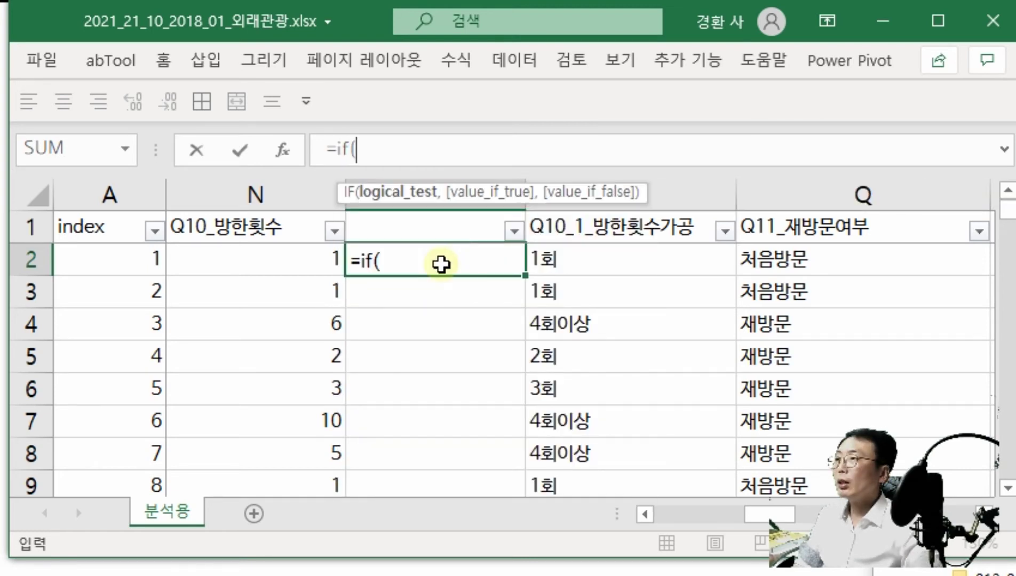
click(297, 263)
text(<=5)
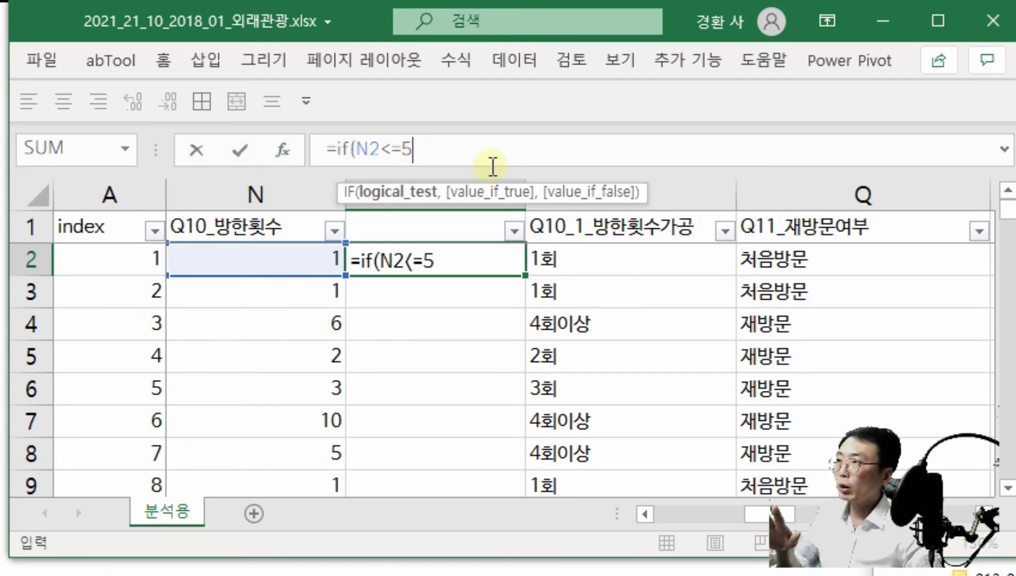
text(, )
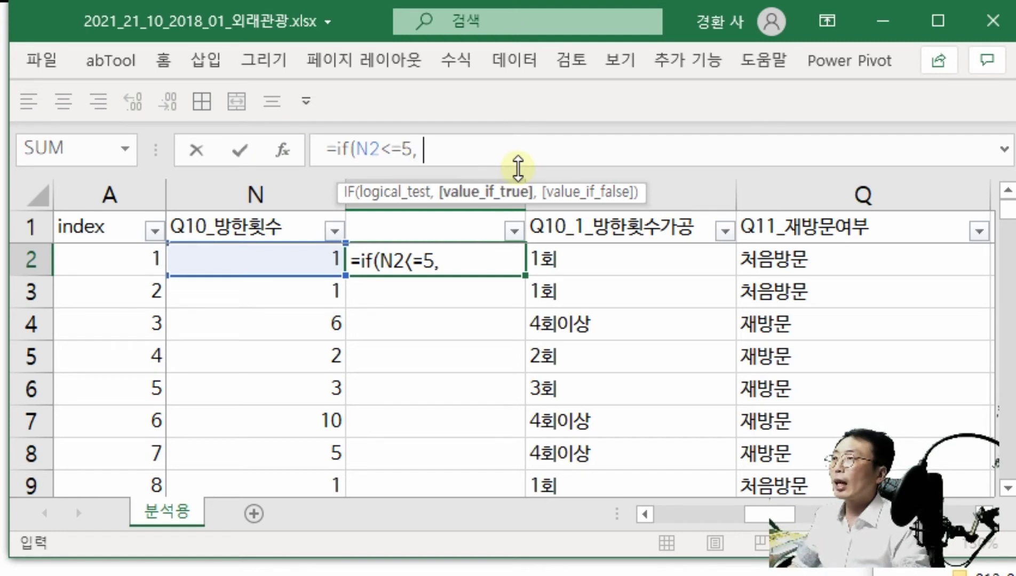
text(1)
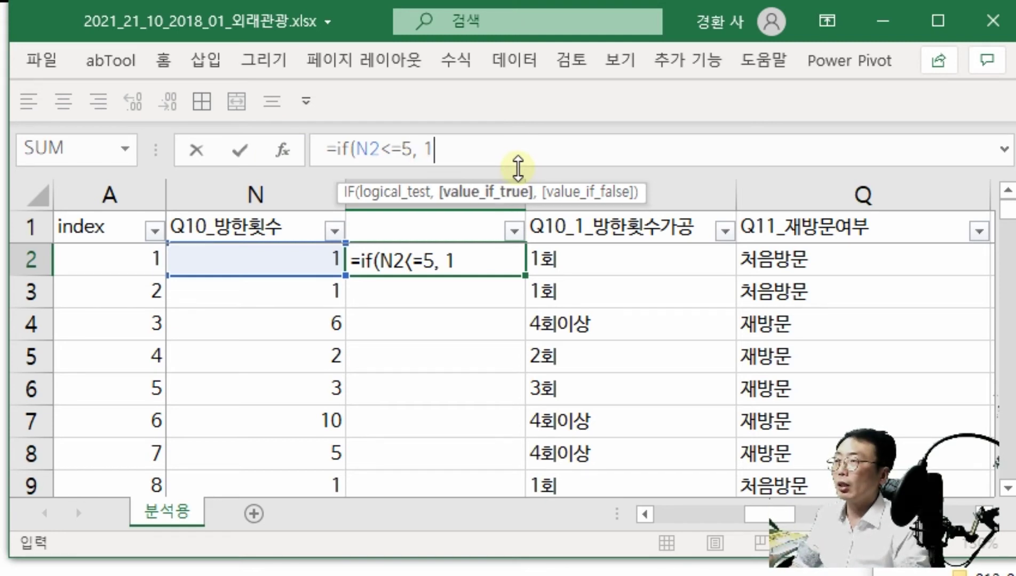
Step: Add a nested IF as the false value in O2, testing N2<=10 and returning 2
text(, if)
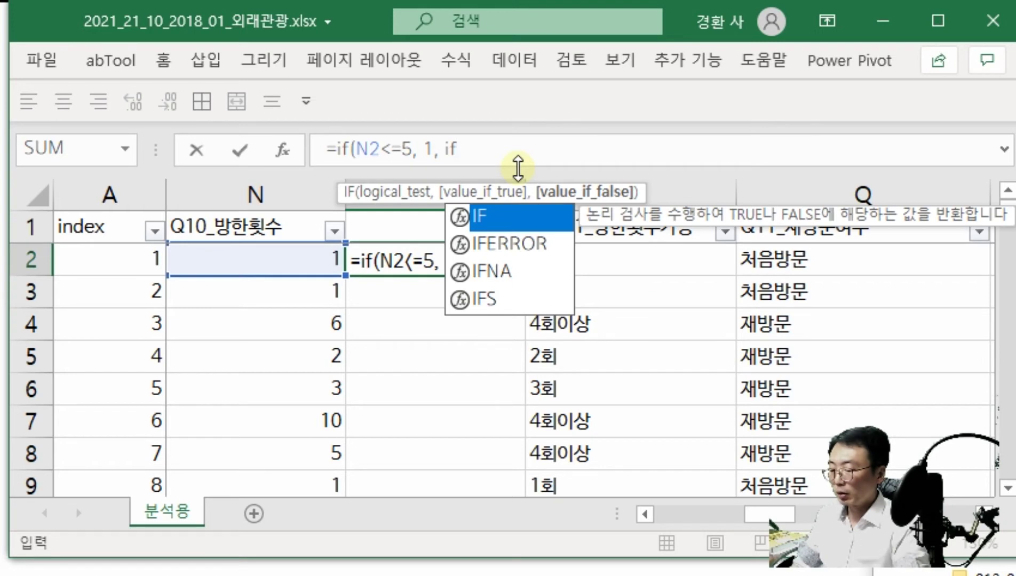
text(()
click(277, 257)
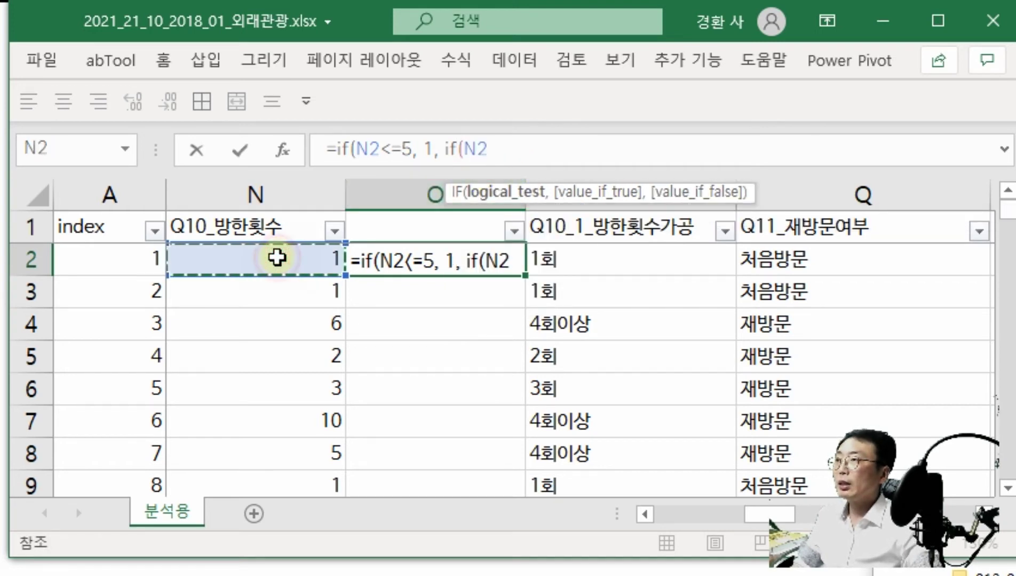
text(<)
text(=)
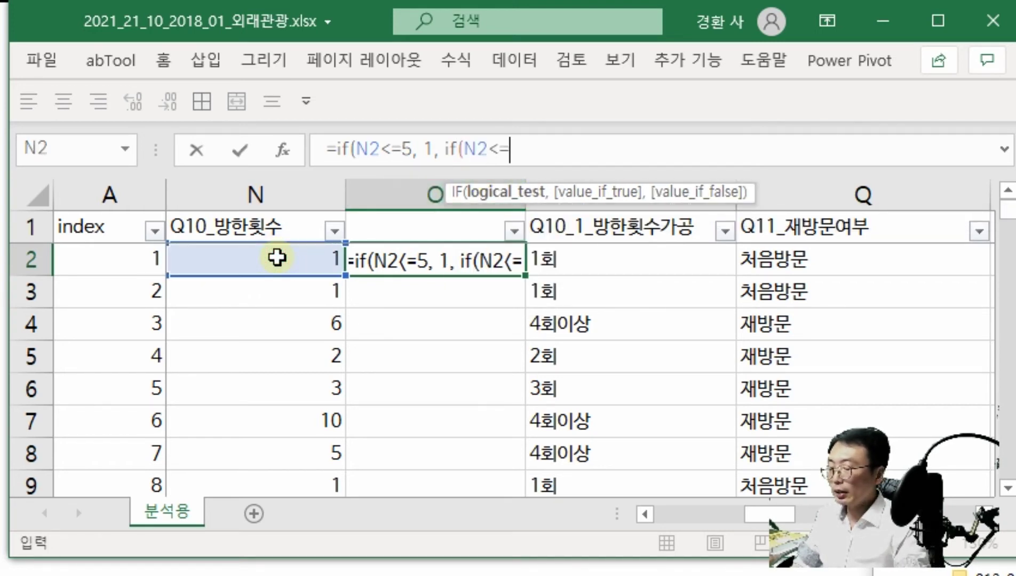
text(10, )
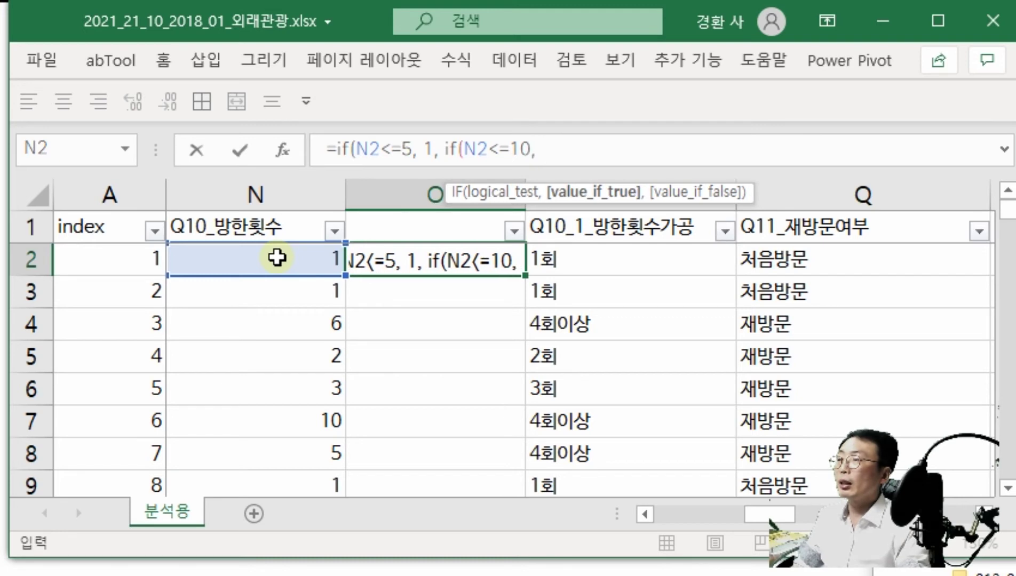
text(2, )
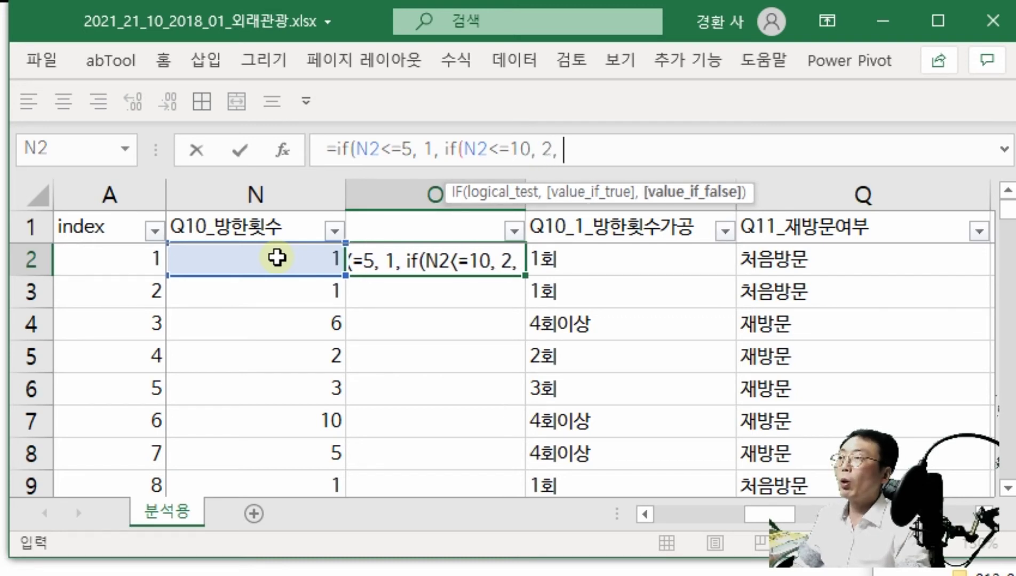
Step: Complete O2 as =IF(N2<=5, 1, IF(N2<=10, 2, 3)) and fill the formula down column O
text(3)
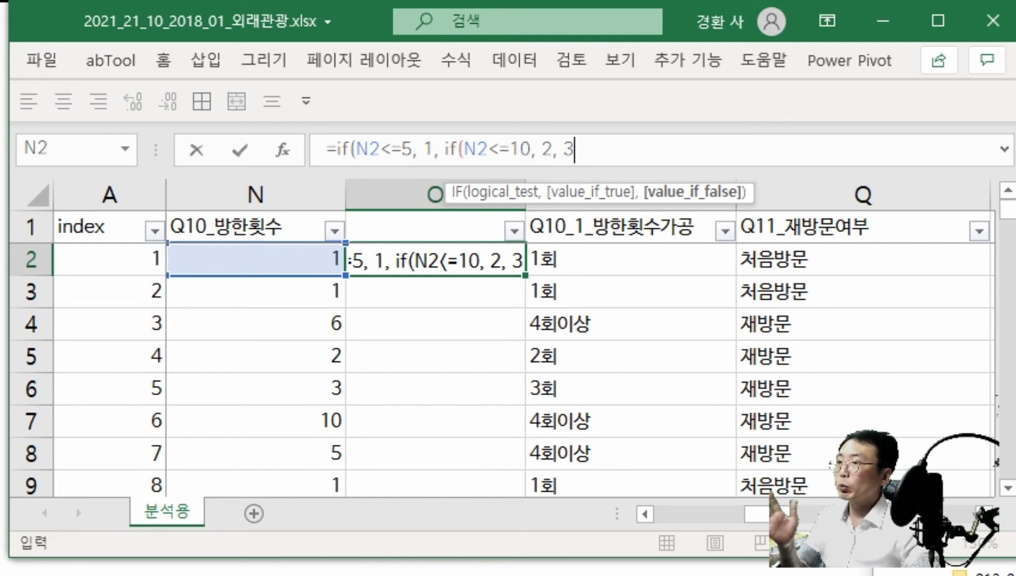
click(734, 155)
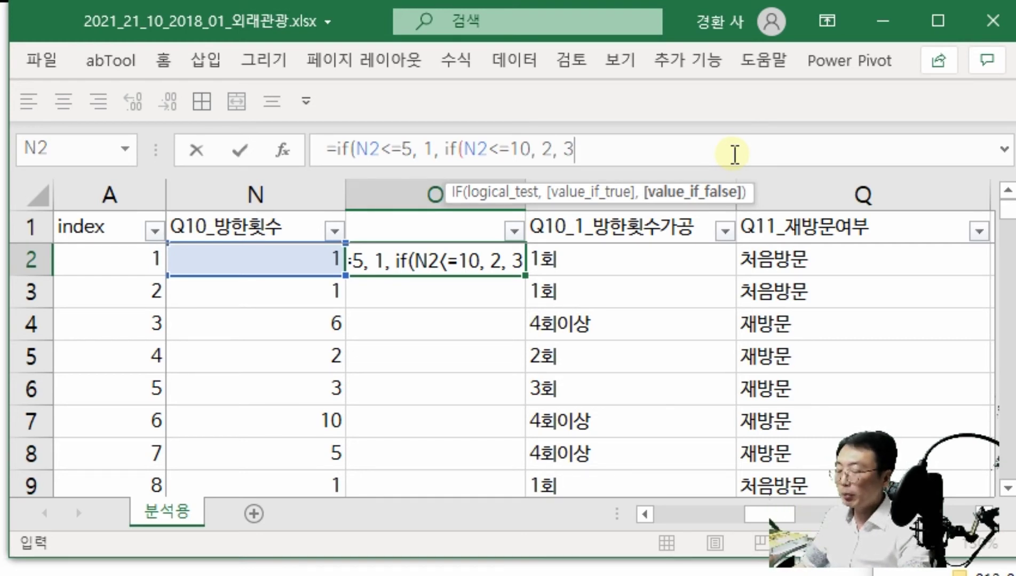
text()))
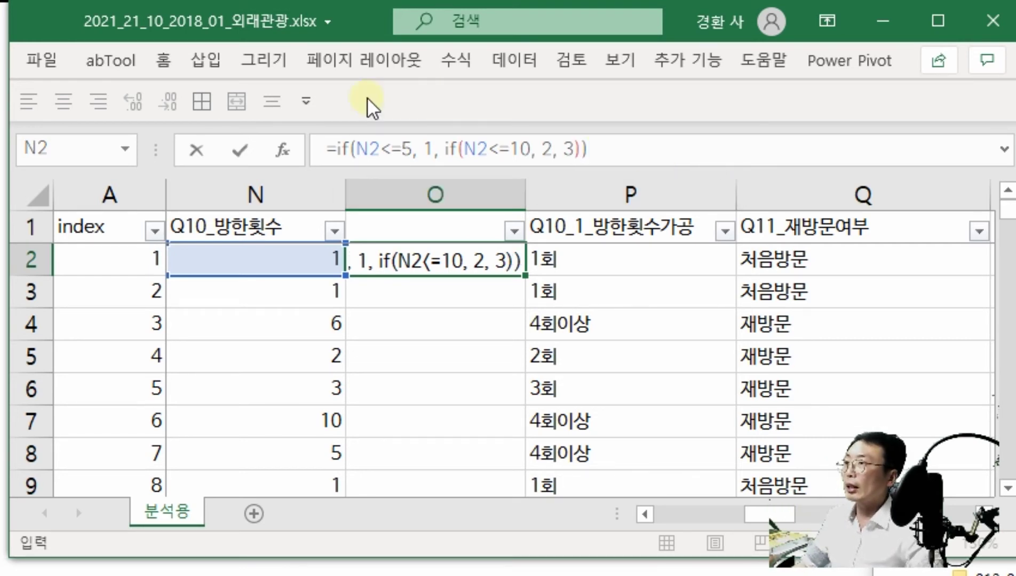
key(Return)
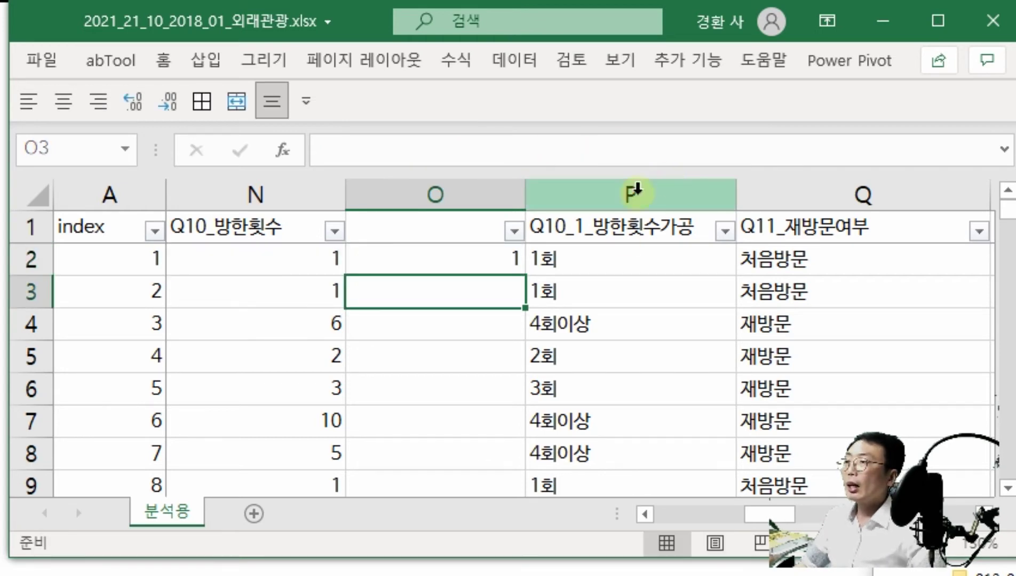
click(458, 256)
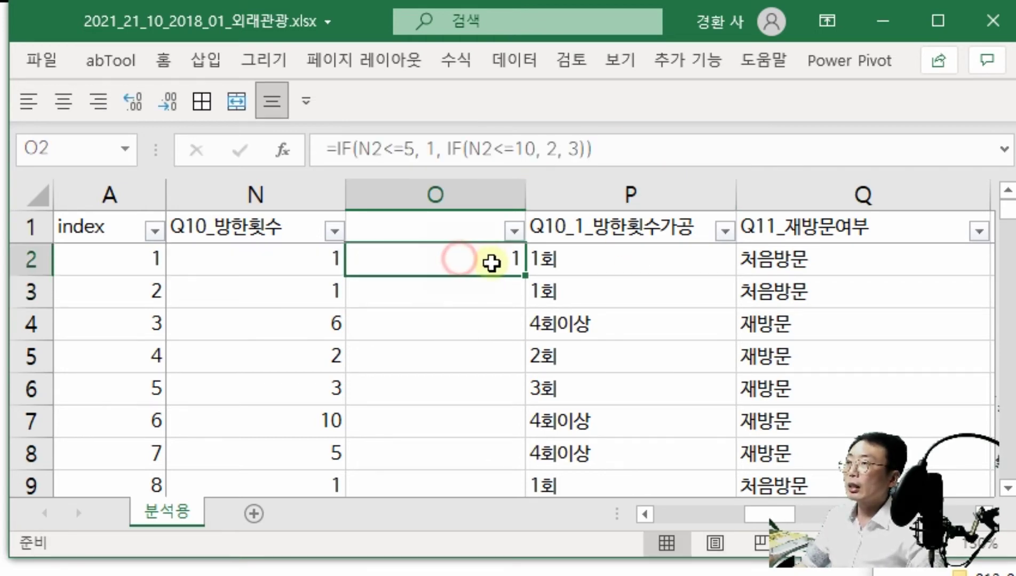
double_click(523, 275)
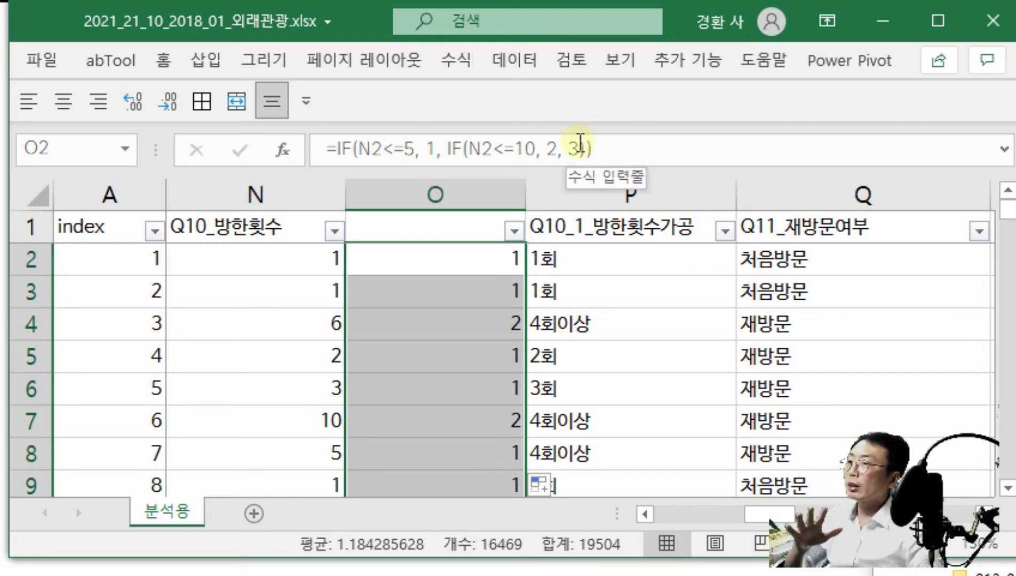
Step: Clear the visit count in N4 and inspect how O4 codes the blank cell
click(315, 320)
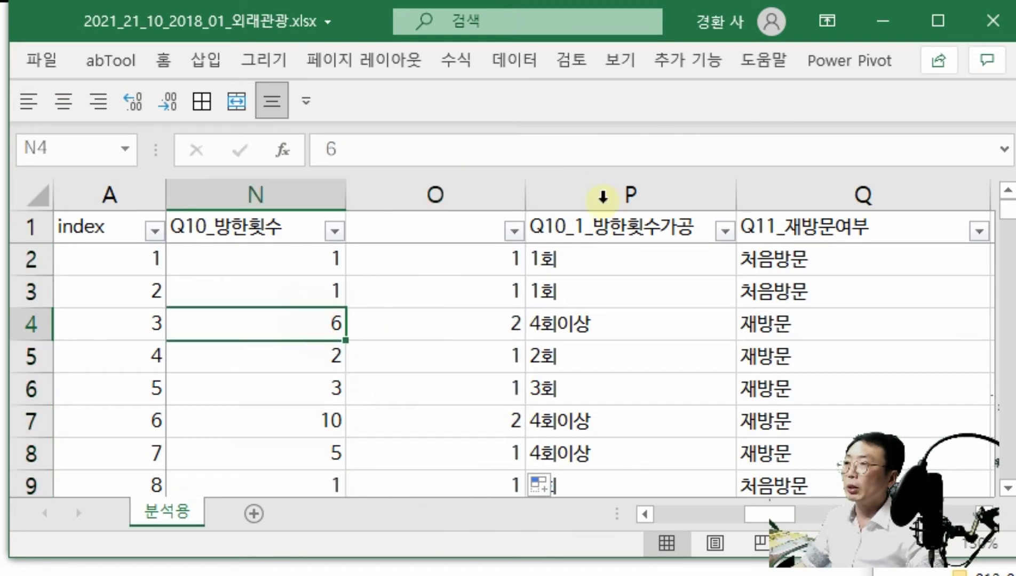
key(Delete)
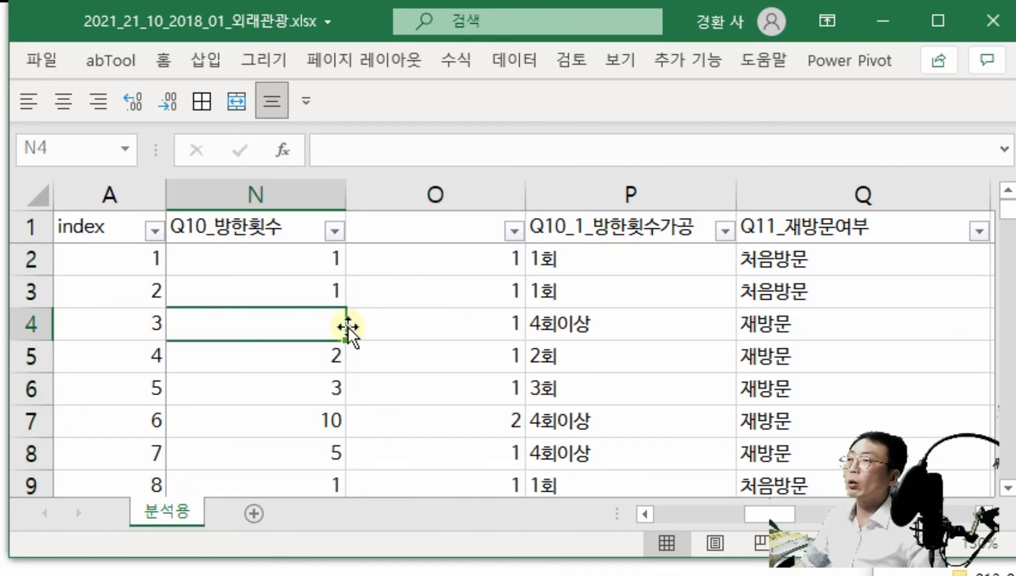
click(489, 330)
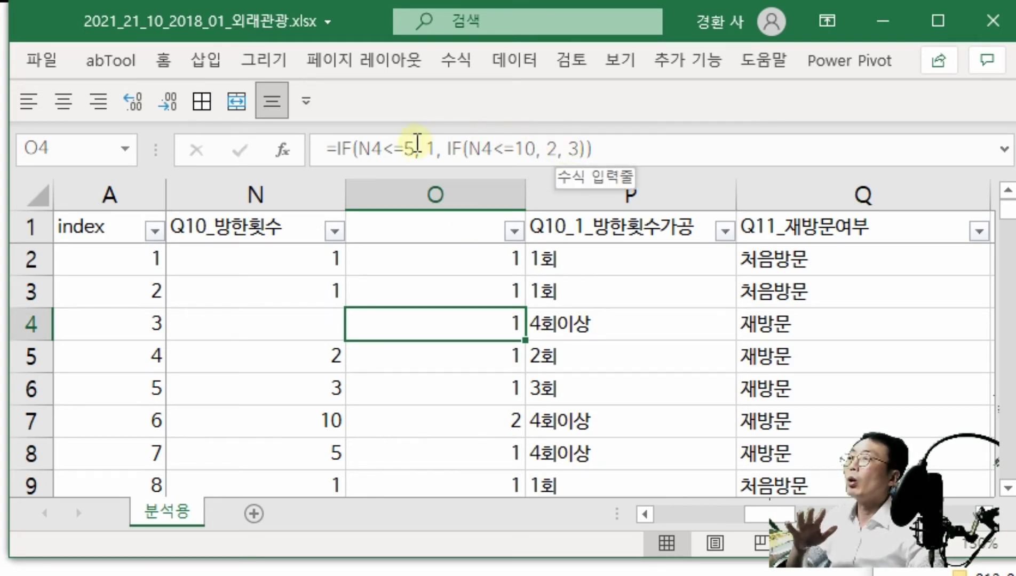
Step: Refill the O2 formula down column O and recheck the code beside the blank N4
click(494, 240)
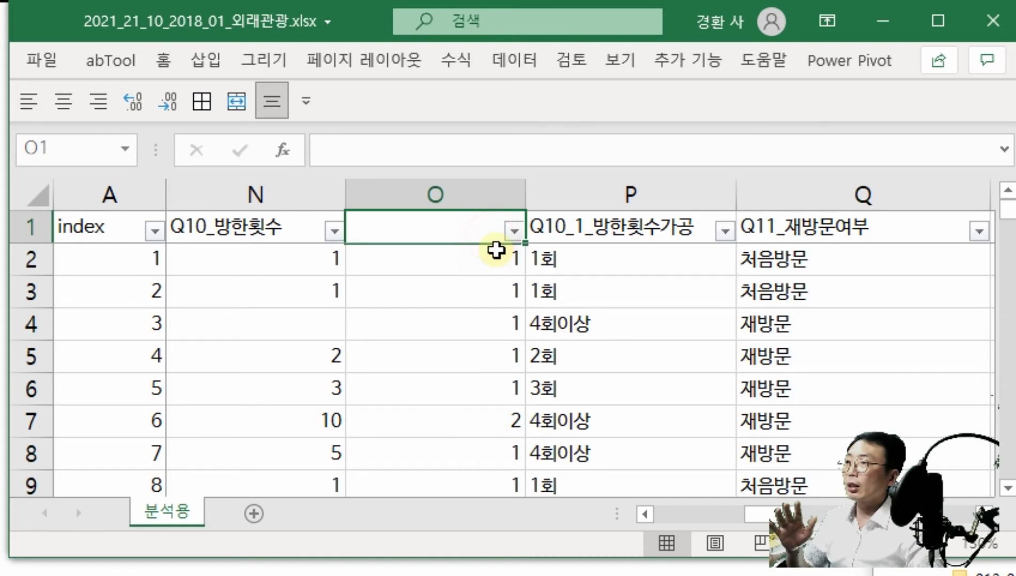
click(514, 265)
double_click(523, 277)
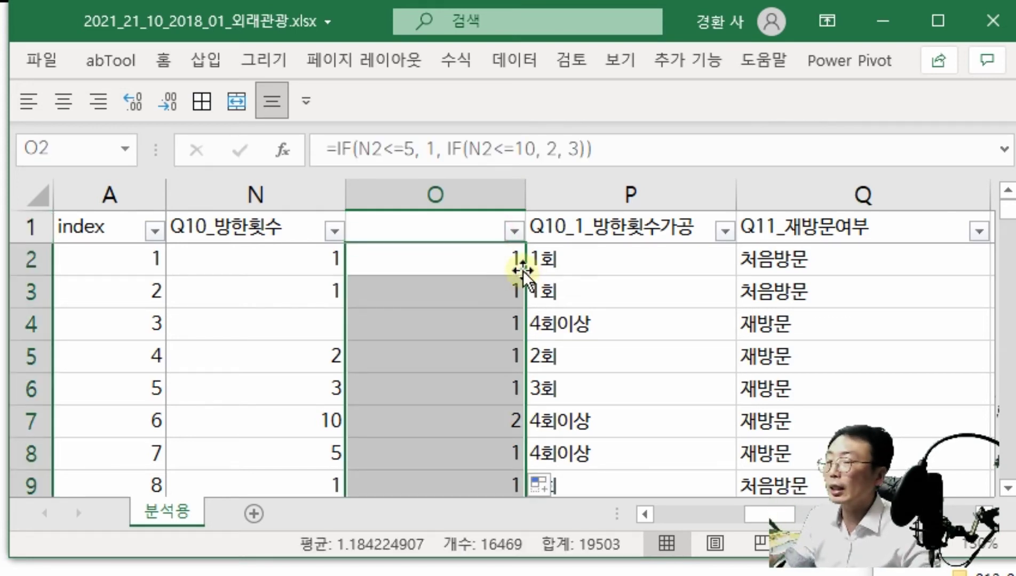
click(317, 315)
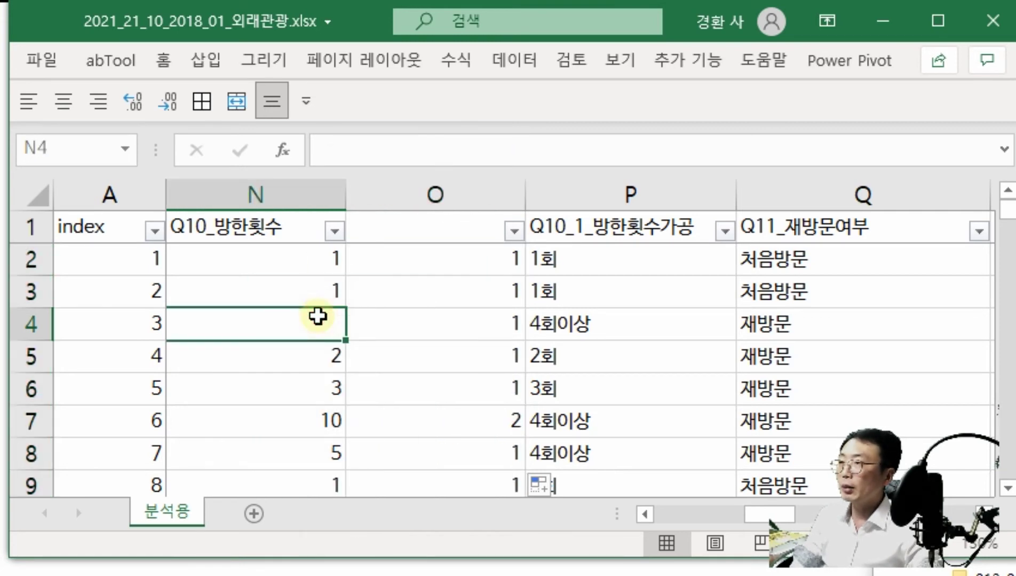
click(444, 324)
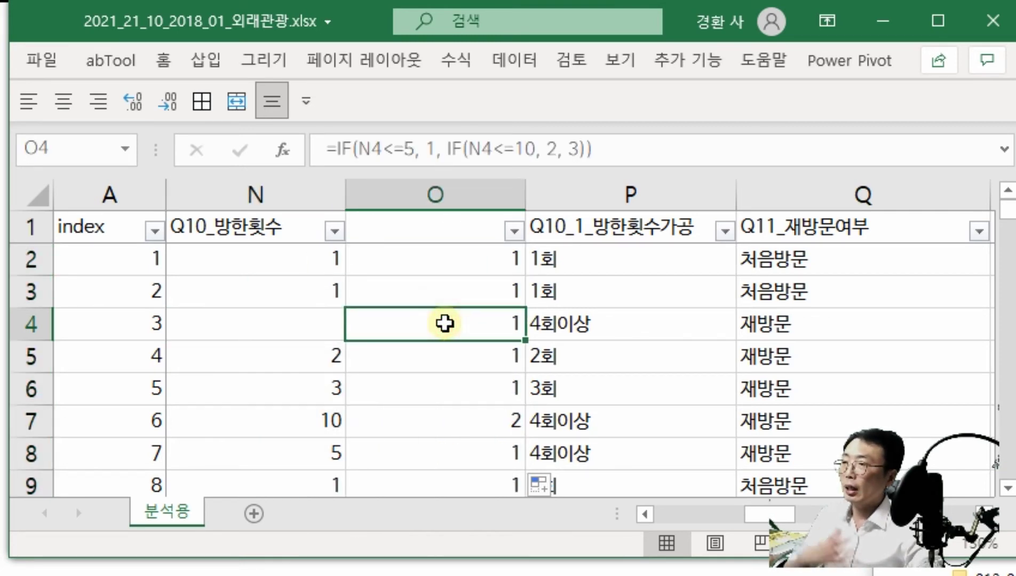
Step: Wrap the O2 formula in an outer IF that returns "" when N2="", giving =IF(N2="","",IF(N2<=5,1,IF(N2<=10,2,3)))
click(444, 259)
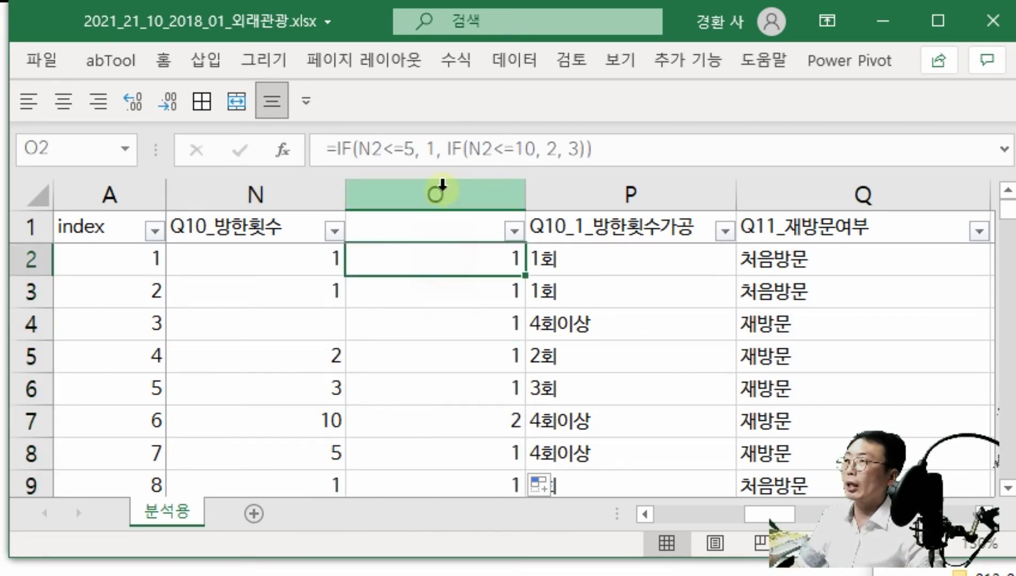
click(352, 149)
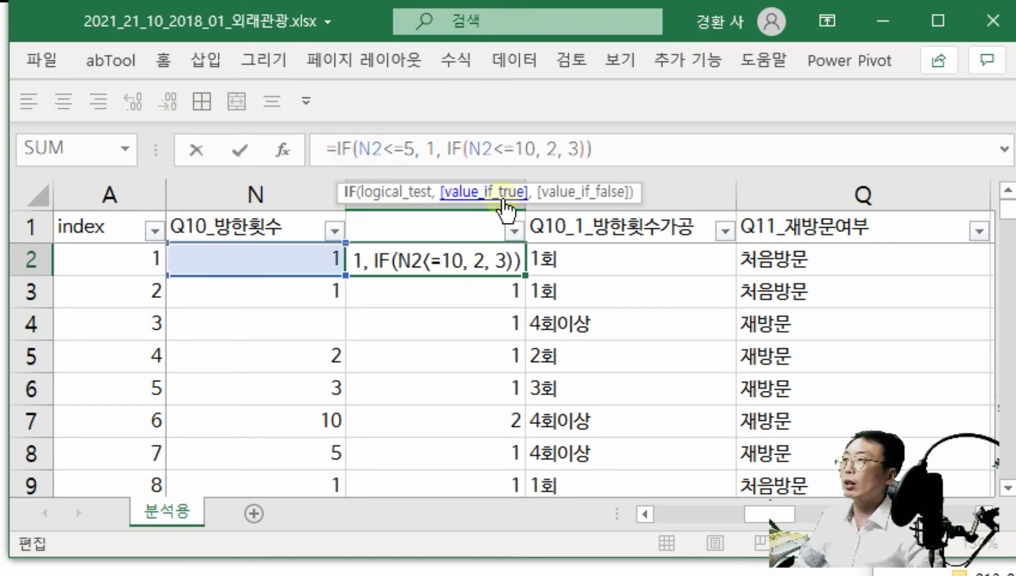
key(Home)
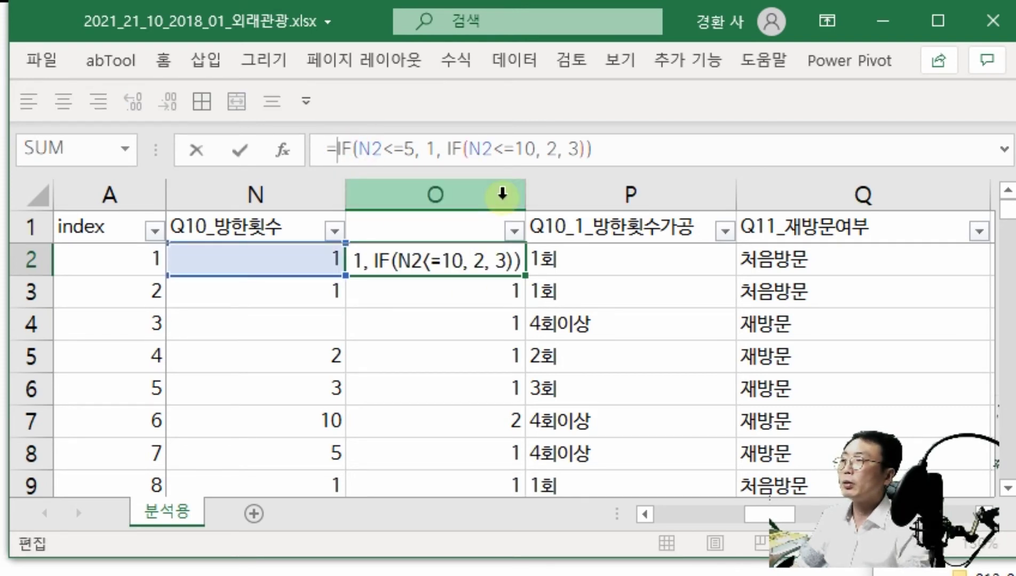
text(if()
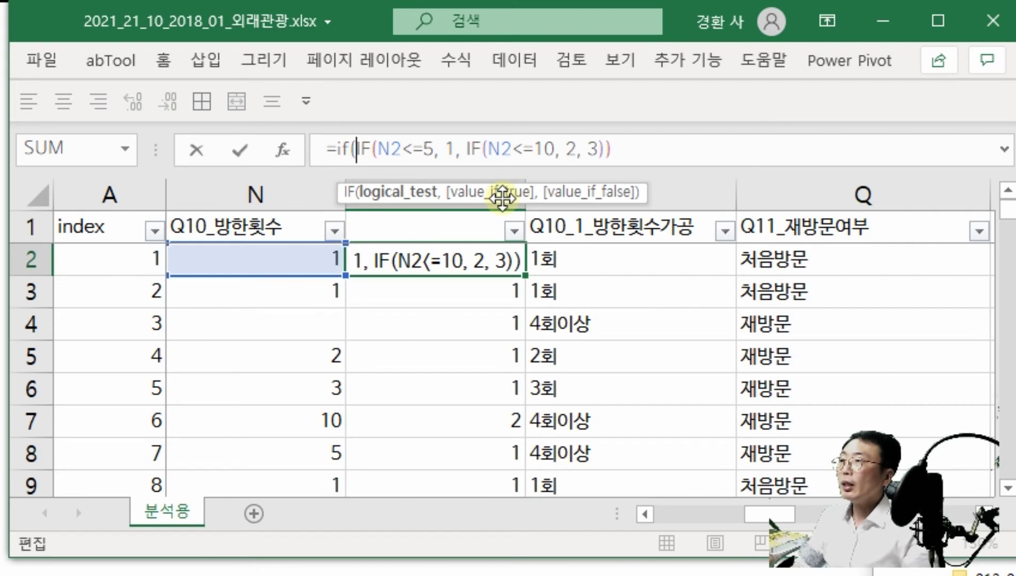
click(262, 260)
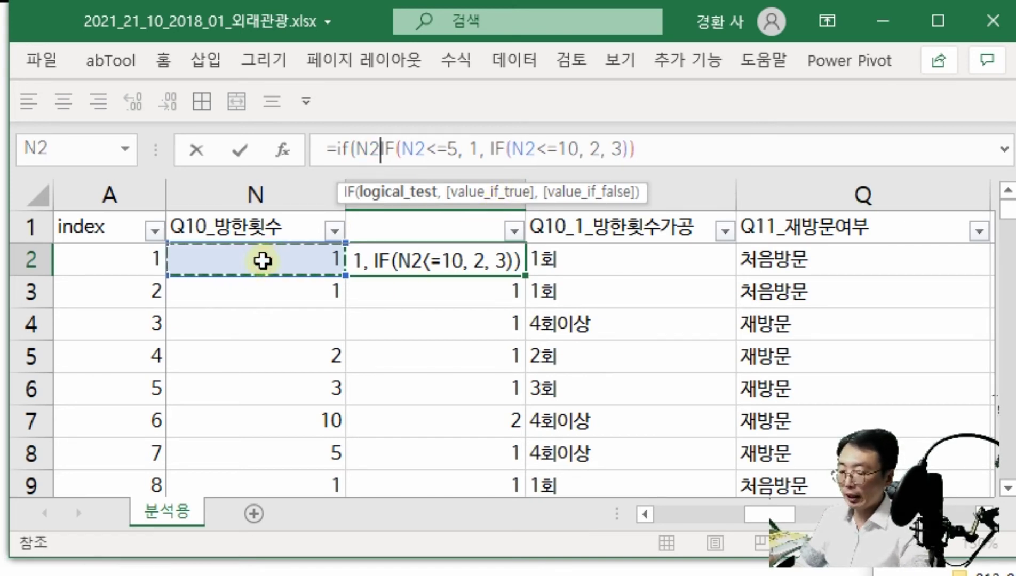
text(="")
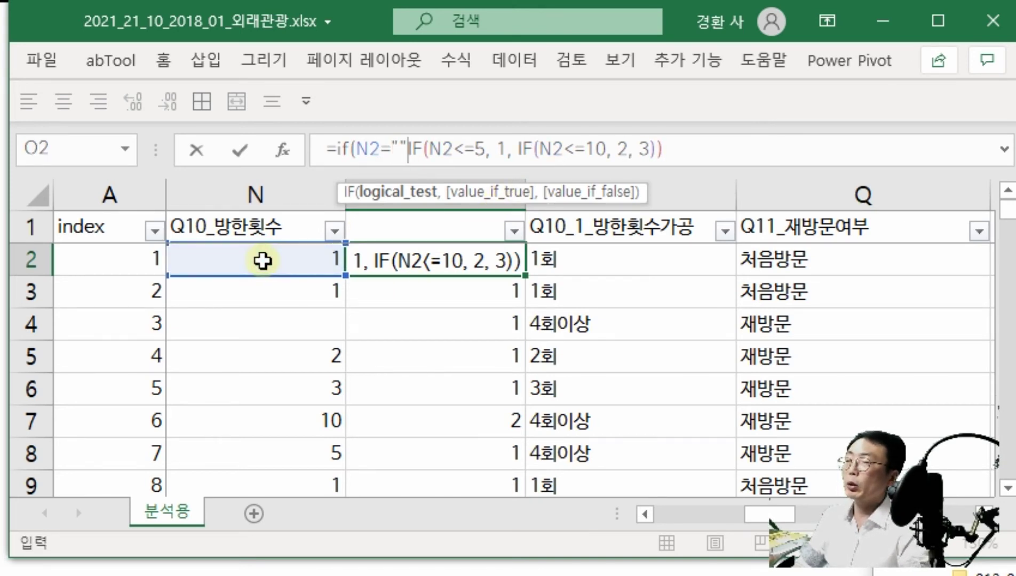
text(, )
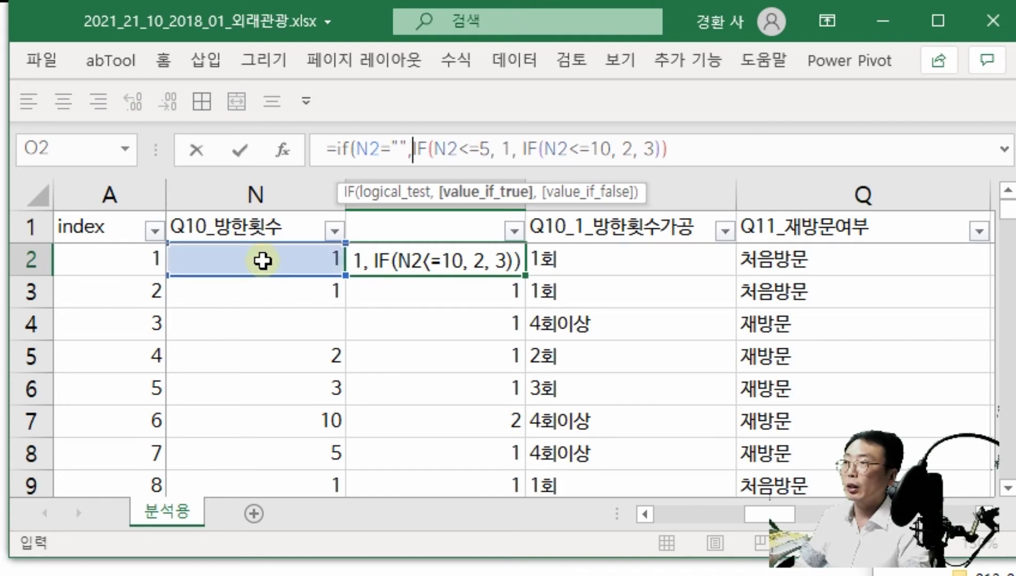
text("",)
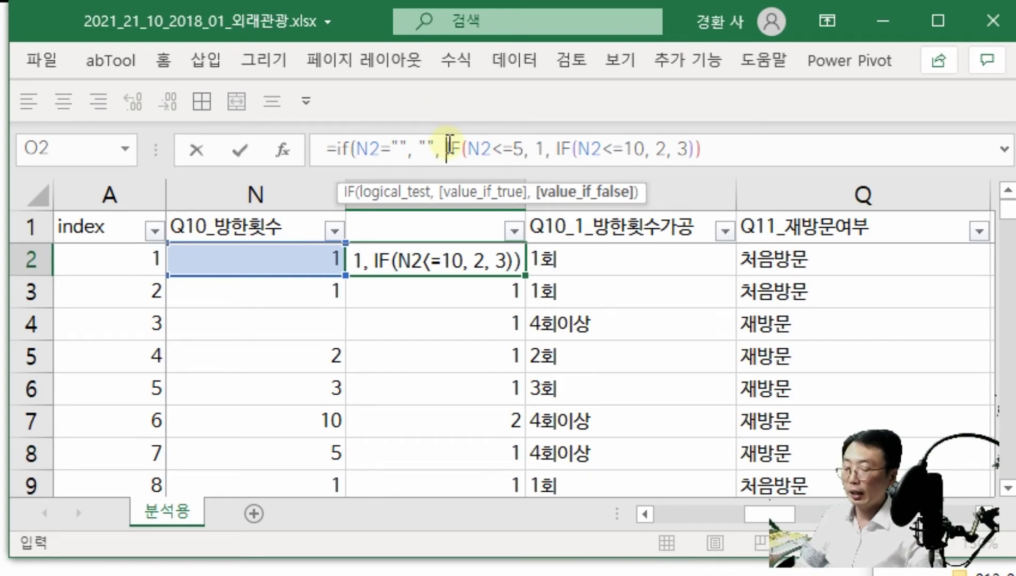
key(Return)
key(Return)
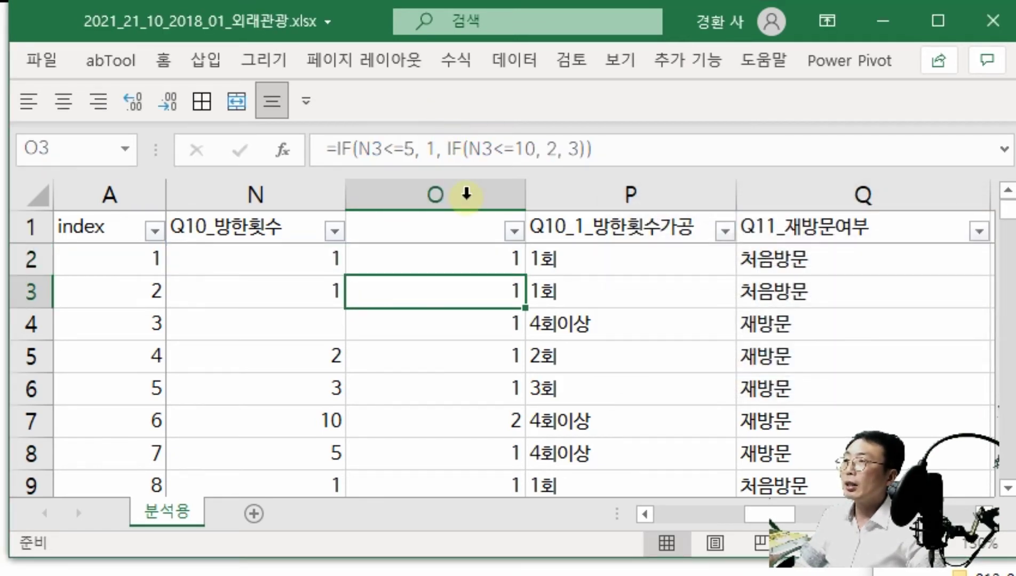
Step: Fill the blank-handling formula from O2 down column O
click(475, 262)
double_click(528, 275)
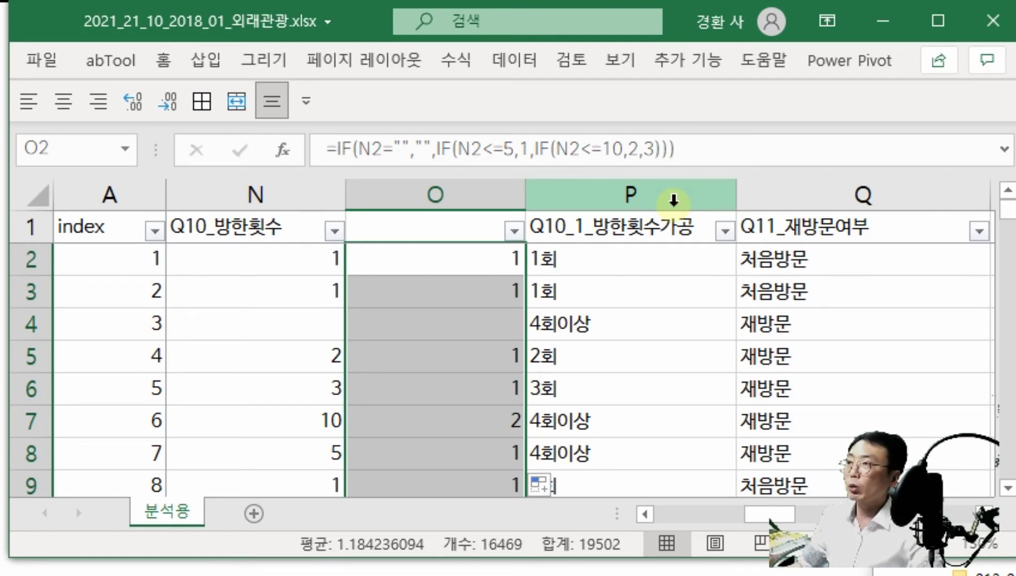
Step: Uncover the 비교 연산자 reference table behind the workbook to review it, and return to the workbook's gender and age columns
drag(690, 22, 901, 281)
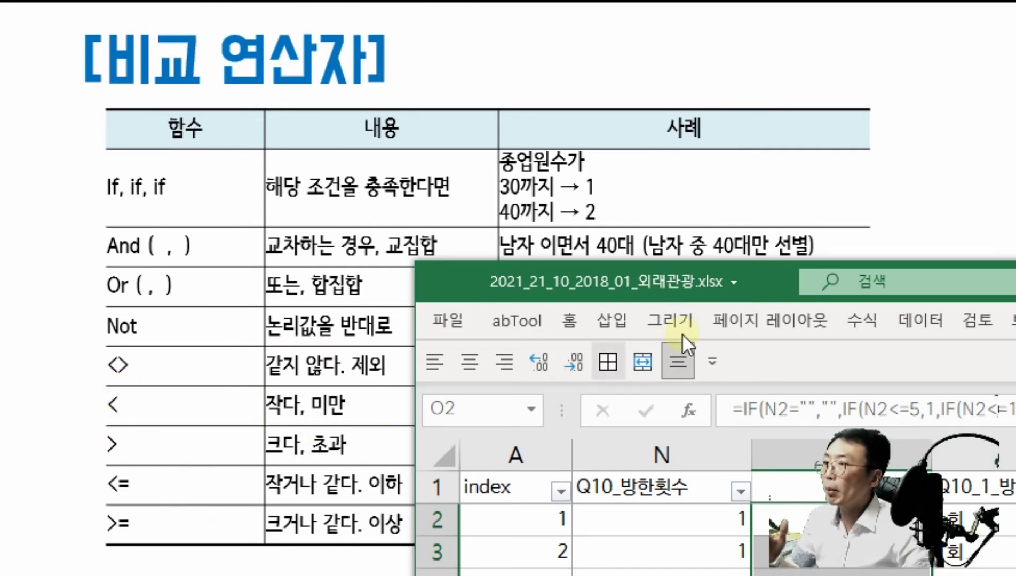
drag(752, 290, 406, 76)
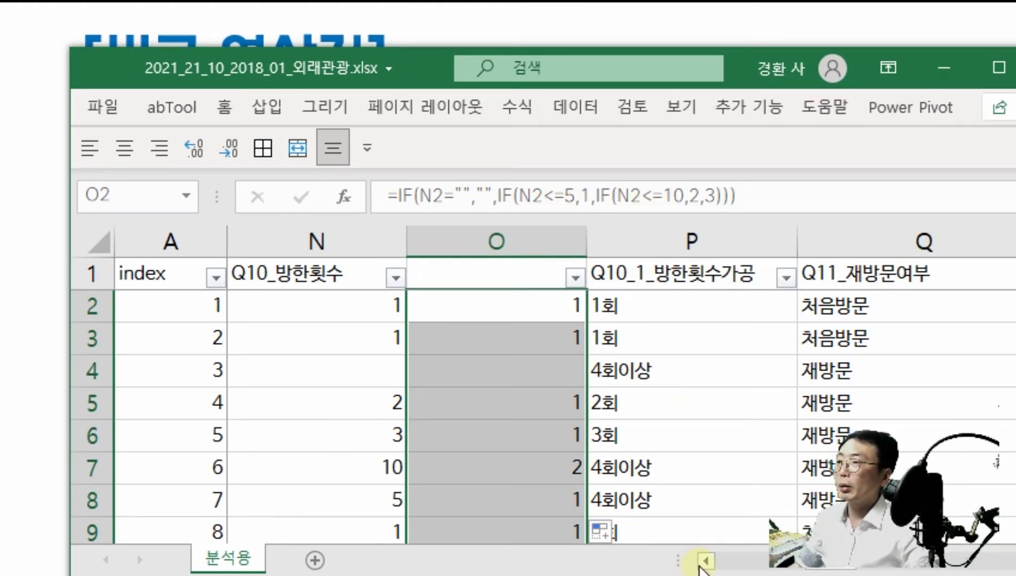
click(730, 565)
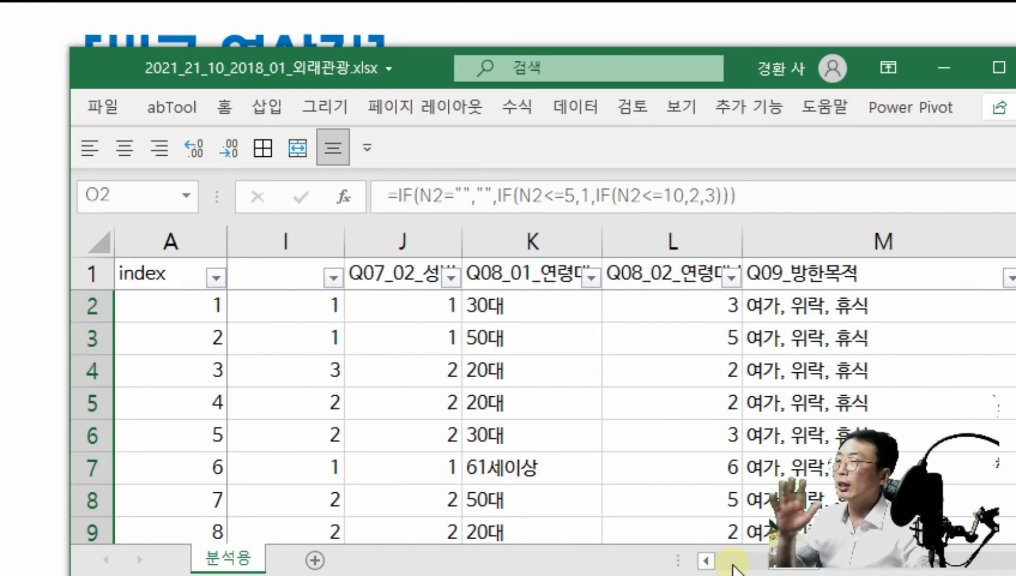
drag(410, 63, 350, 38)
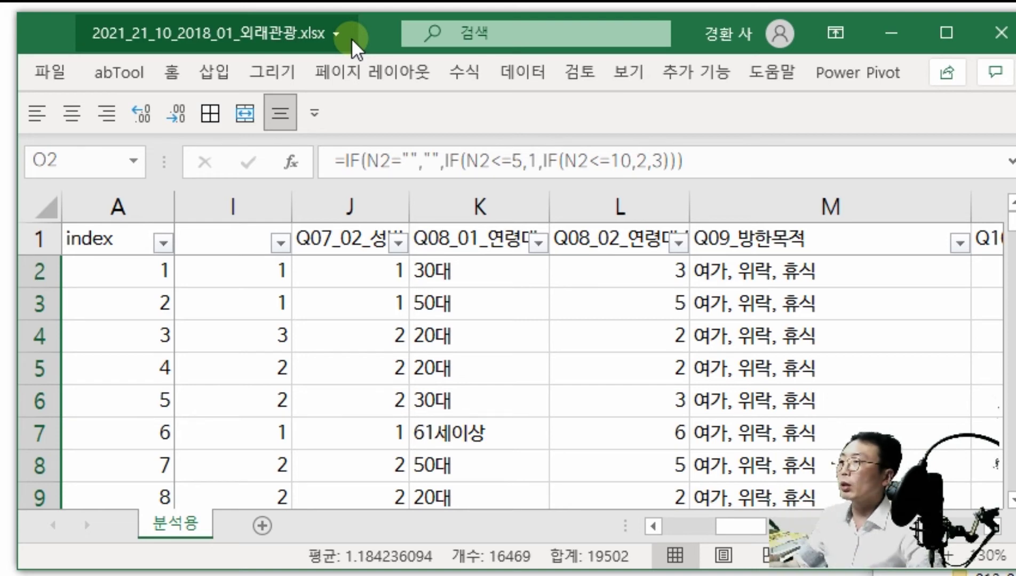
Step: Examine the gender coding in row 4 beside the blank Q07_01 entry in H4
click(598, 347)
key(Left)
key(Left)
key(Left)
key(Left)
key(Left)
key(Left)
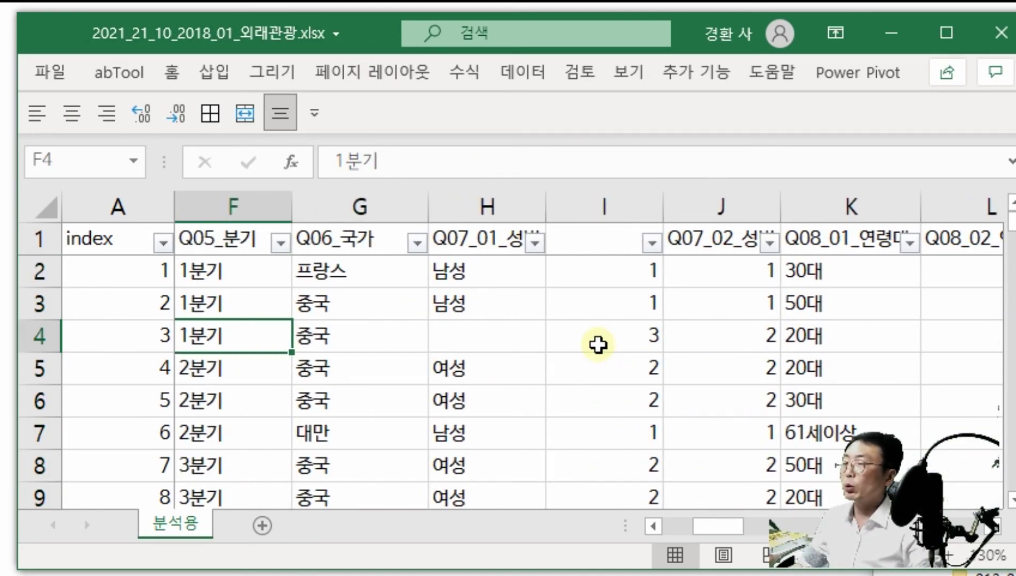
key(Right)
key(Right)
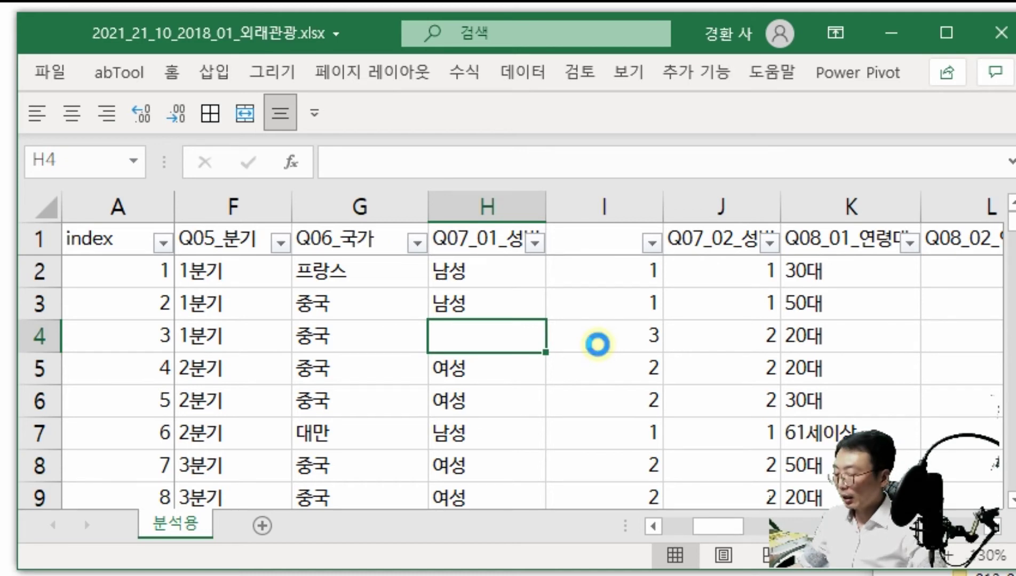
Step: Undo the visit-count coding, including the column O formulas, the cleared N4 and the column inserted before Q10_1_방한횟수가공
key(ctrl+z)
key(ctrl+z)
key(ctrl+z)
key(ctrl+z)
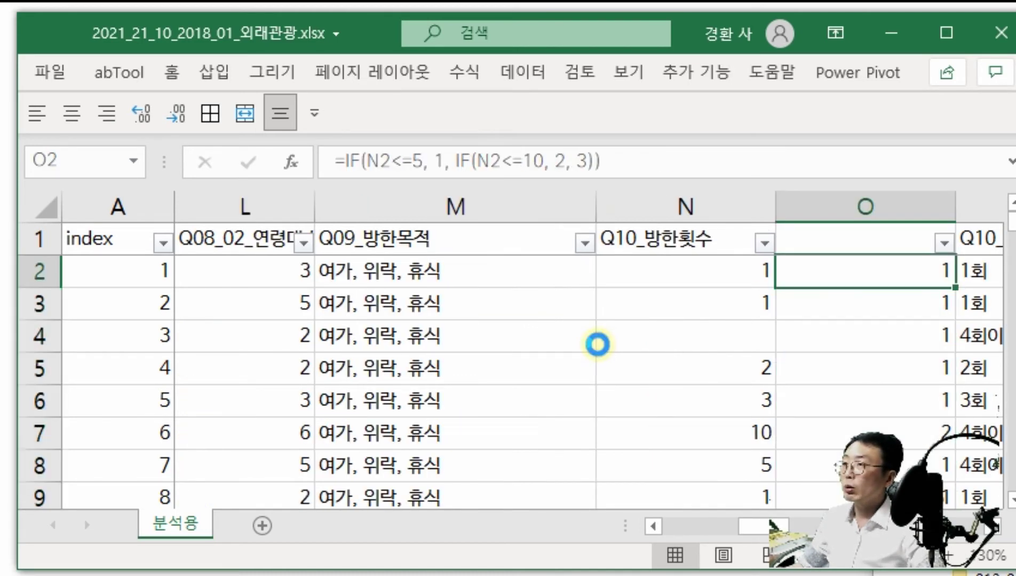
key(ctrl+z)
key(ctrl+z)
key(ctrl+z)
key(ctrl+z)
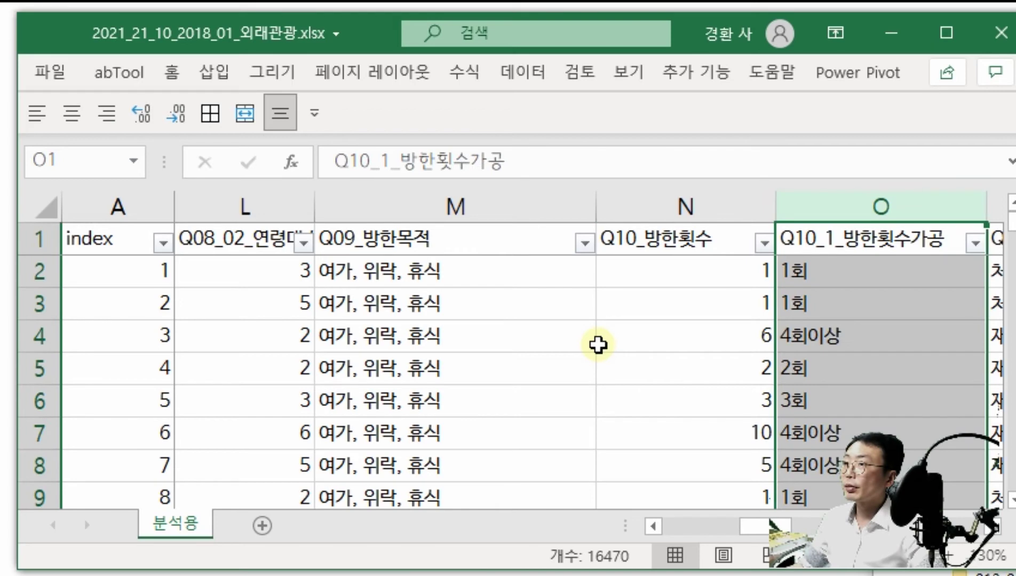
Step: Undo the gender coding, including the column I formulas, the cleared H4 and the column inserted before Q07_02_성별수치
key(ctrl+z)
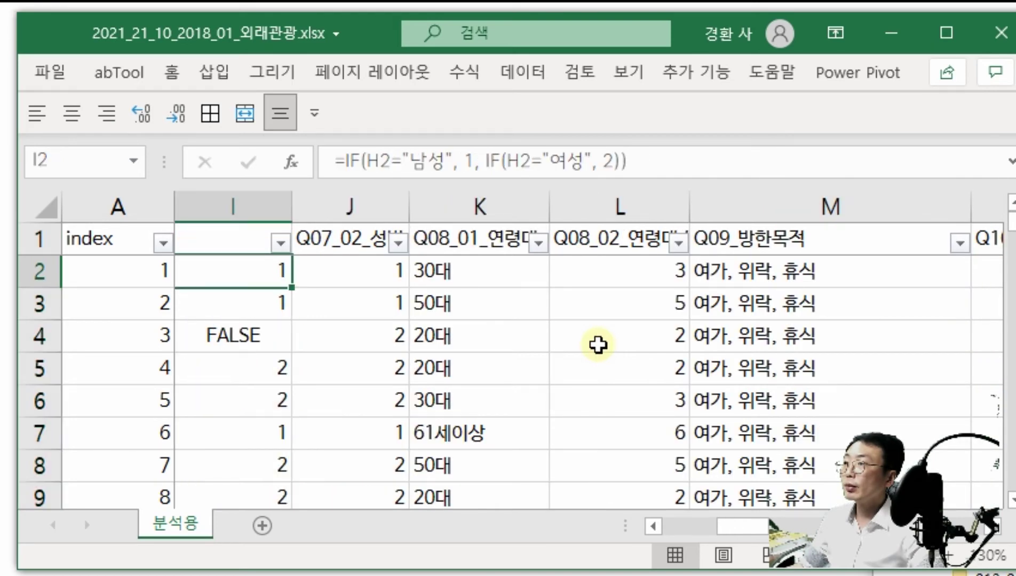
key(ctrl+z)
key(ctrl+z)
key(ctrl+z)
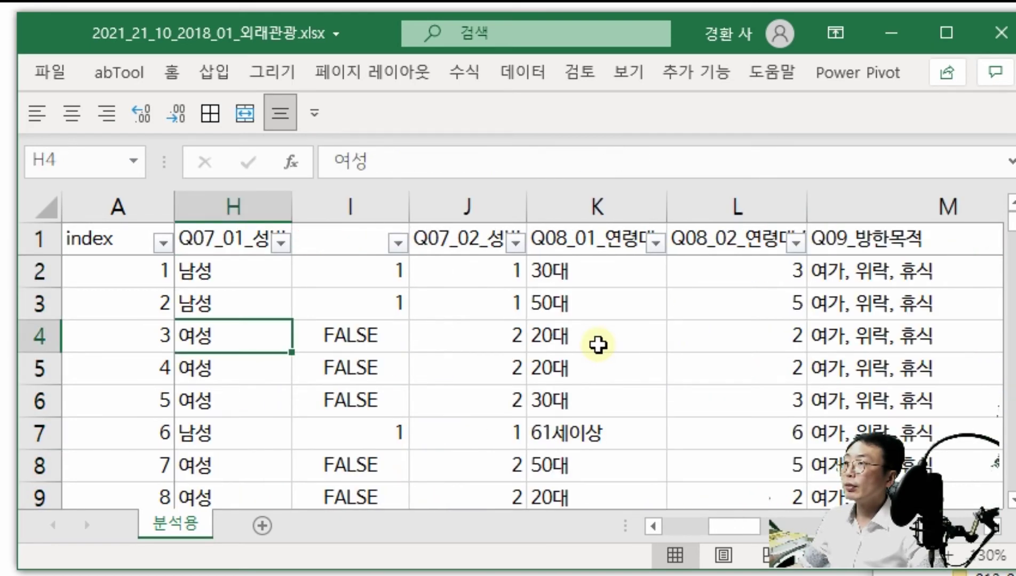
key(ctrl+z)
key(ctrl+z)
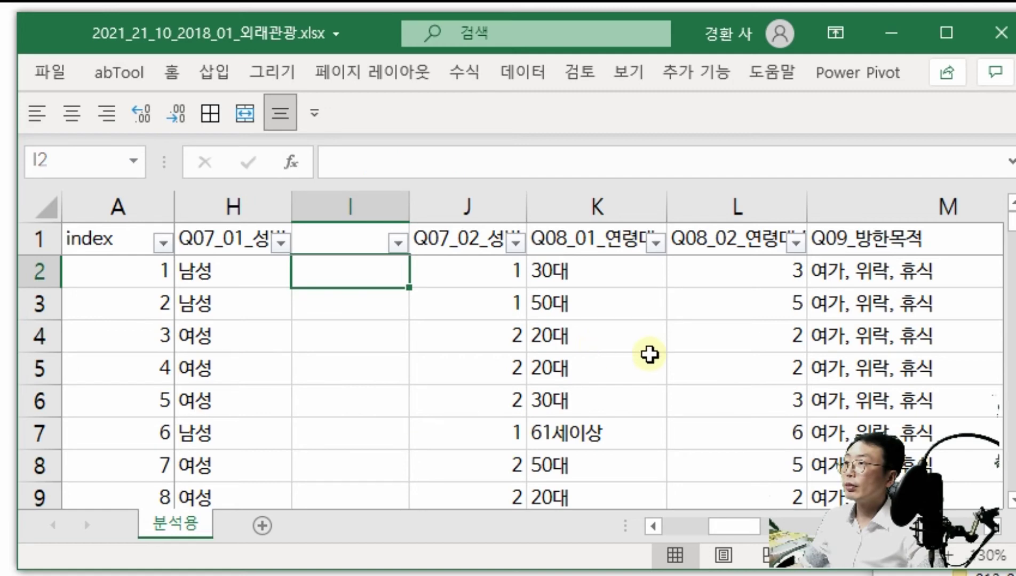
key(ctrl+z)
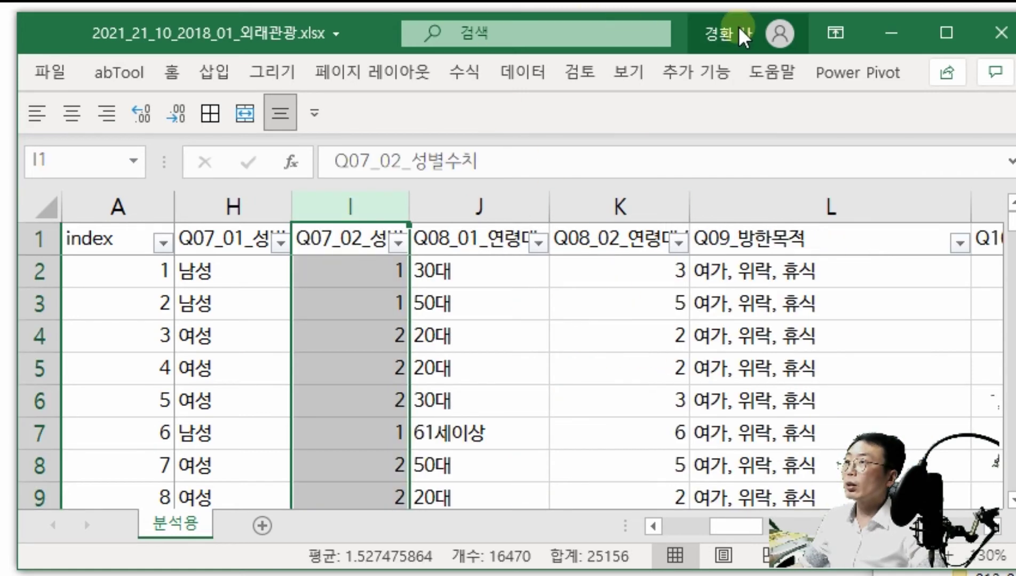
Step: Insert a blank column K before the Q08_02_연령대수치 column
drag(355, 29, 404, 26)
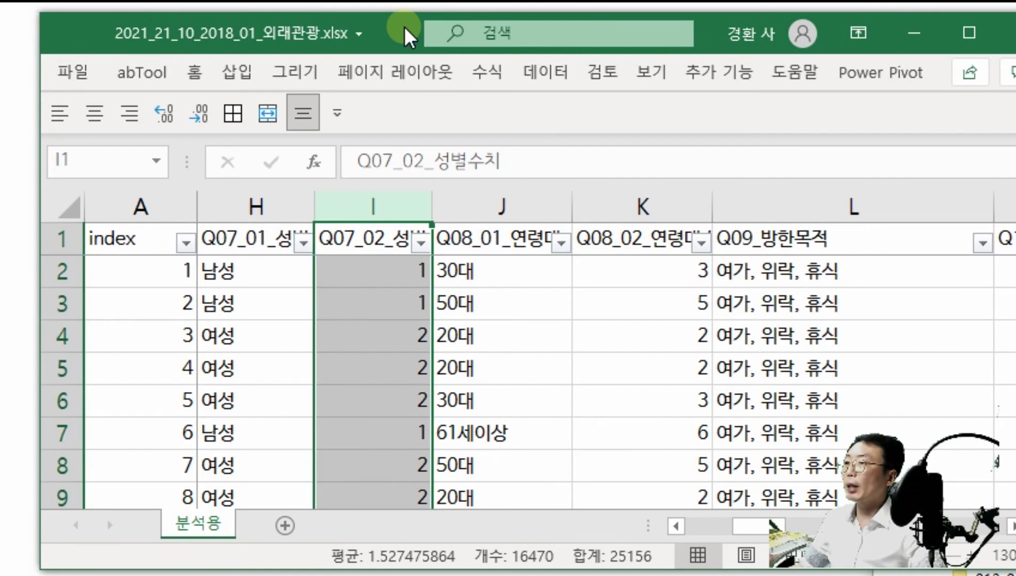
click(470, 337)
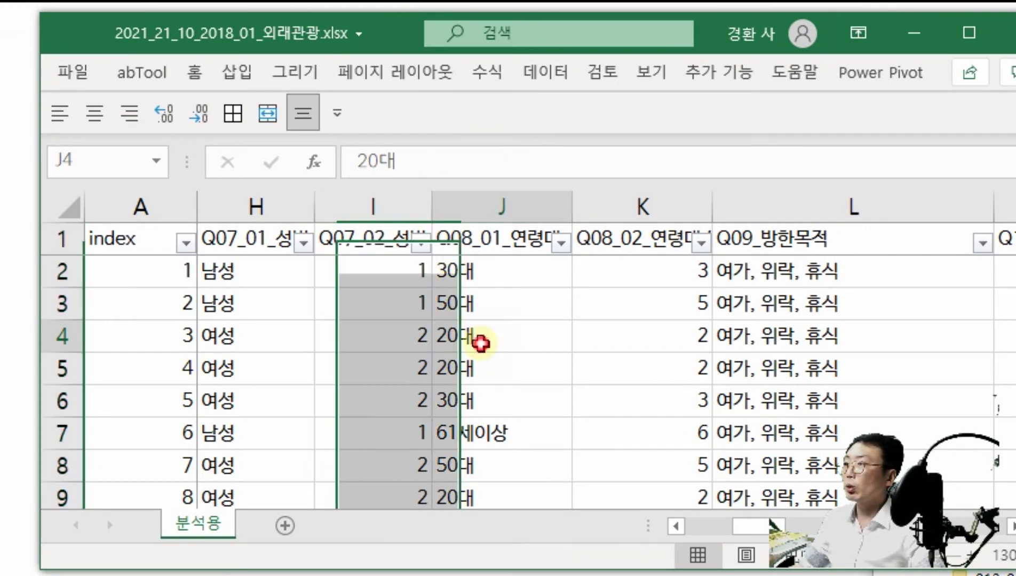
click(669, 207)
right_click(669, 204)
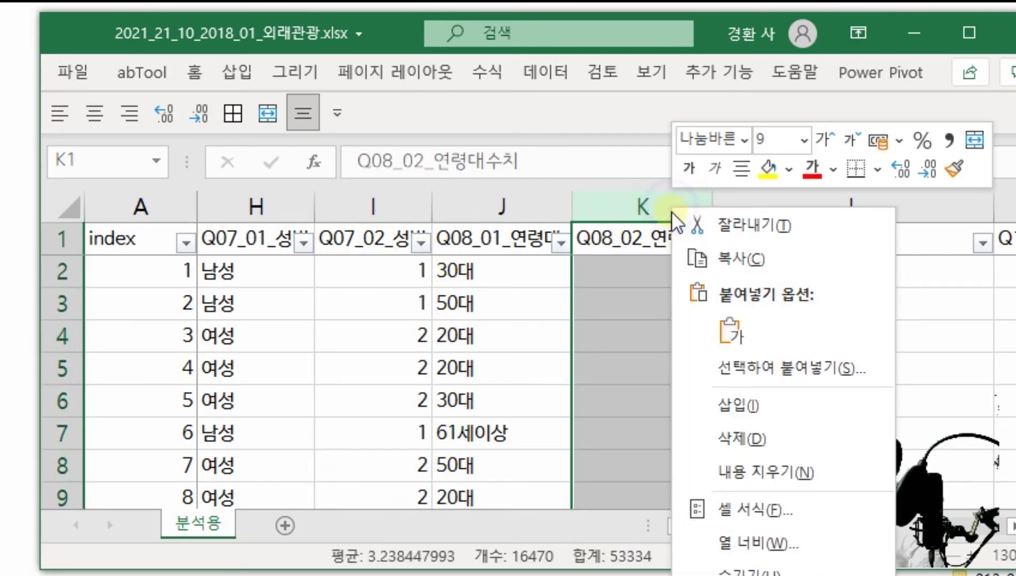
click(693, 404)
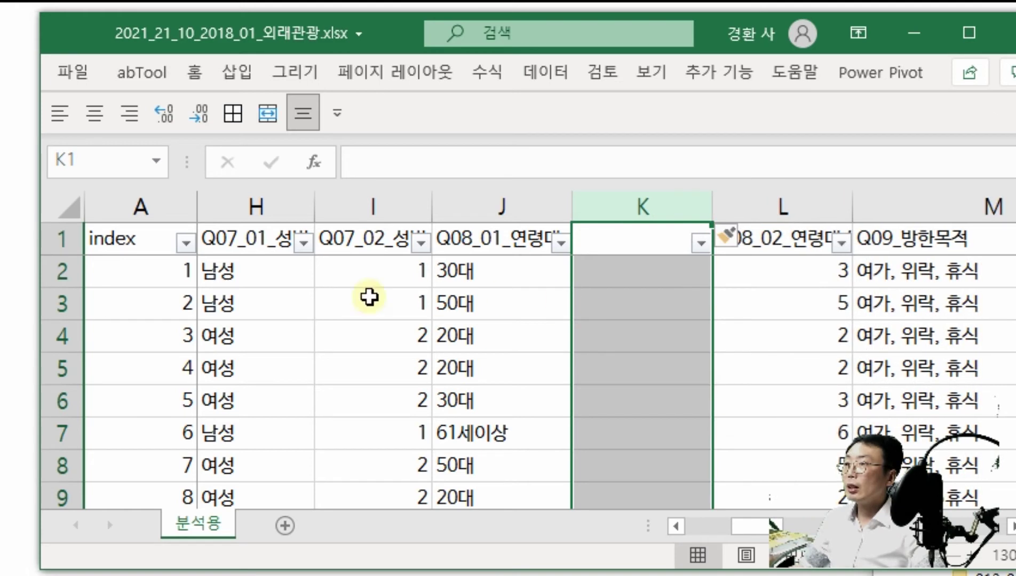
Step: Start an IF formula in K2 that tests whether the gender in H2 equals "남성"
click(244, 276)
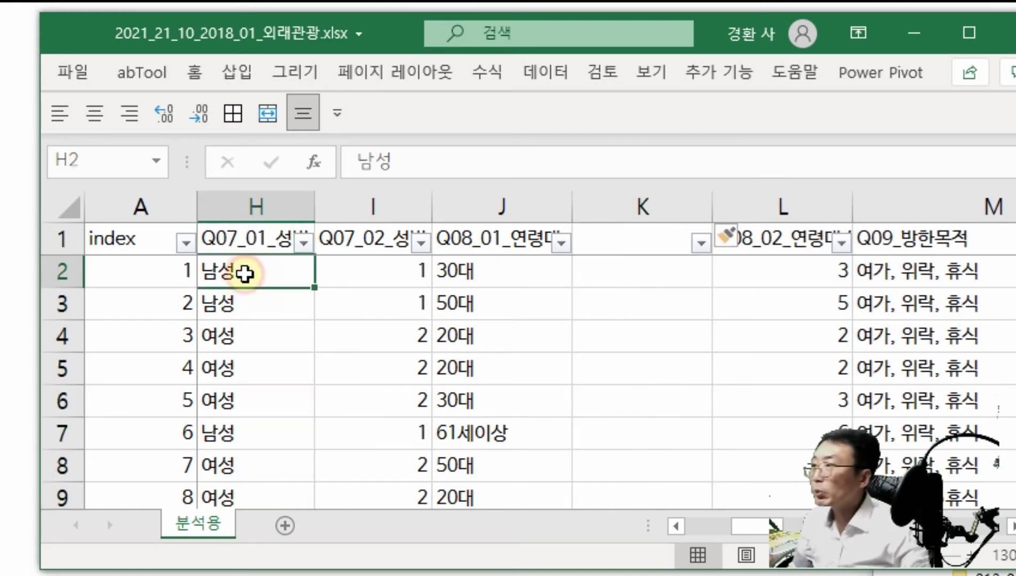
click(468, 334)
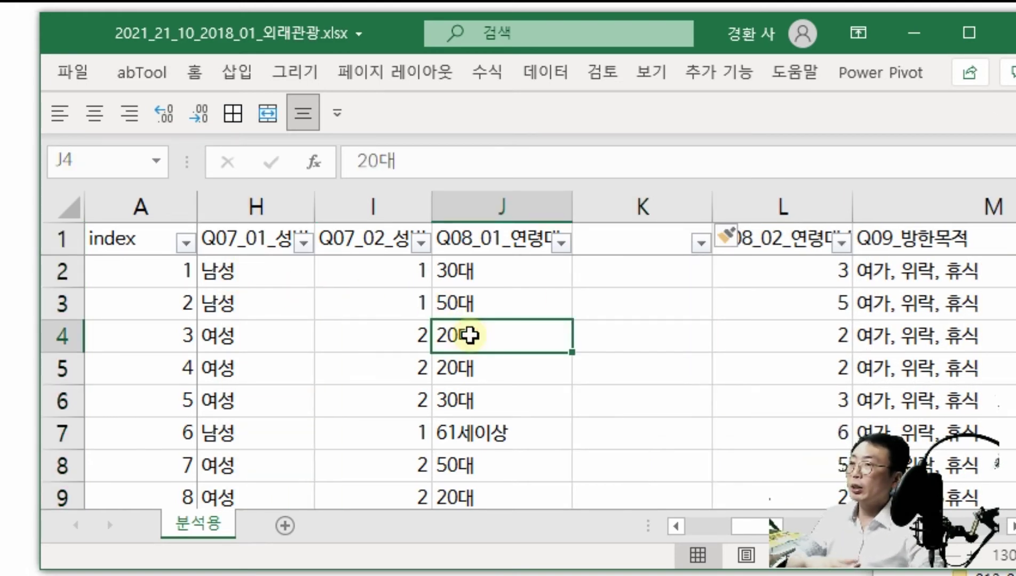
click(261, 303)
click(505, 337)
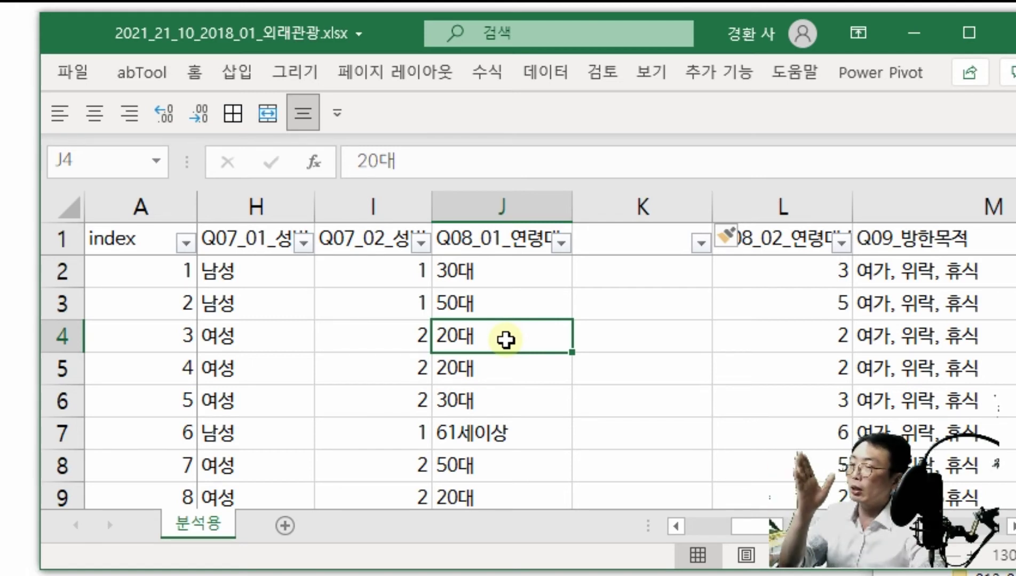
click(698, 266)
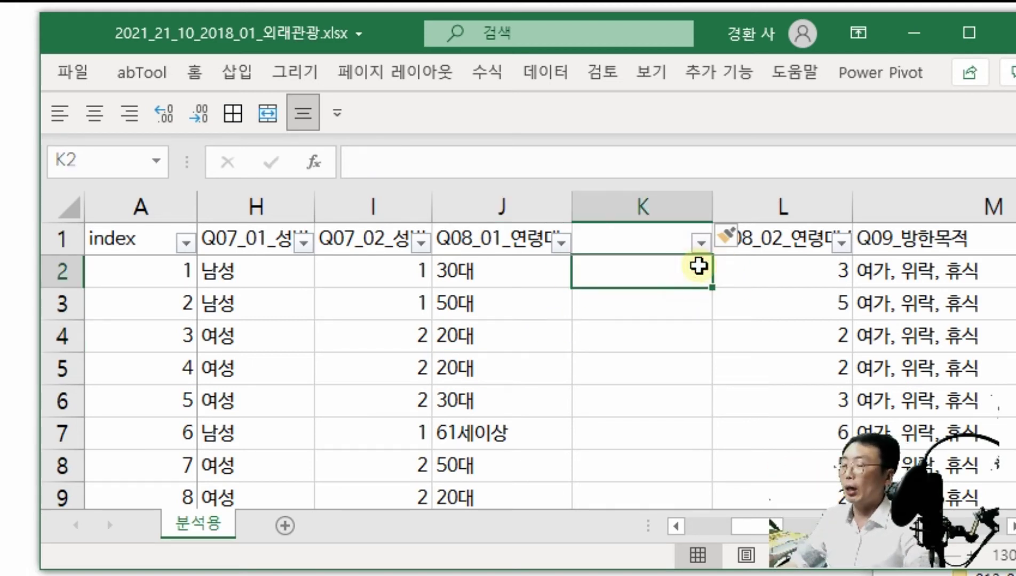
text(=if)
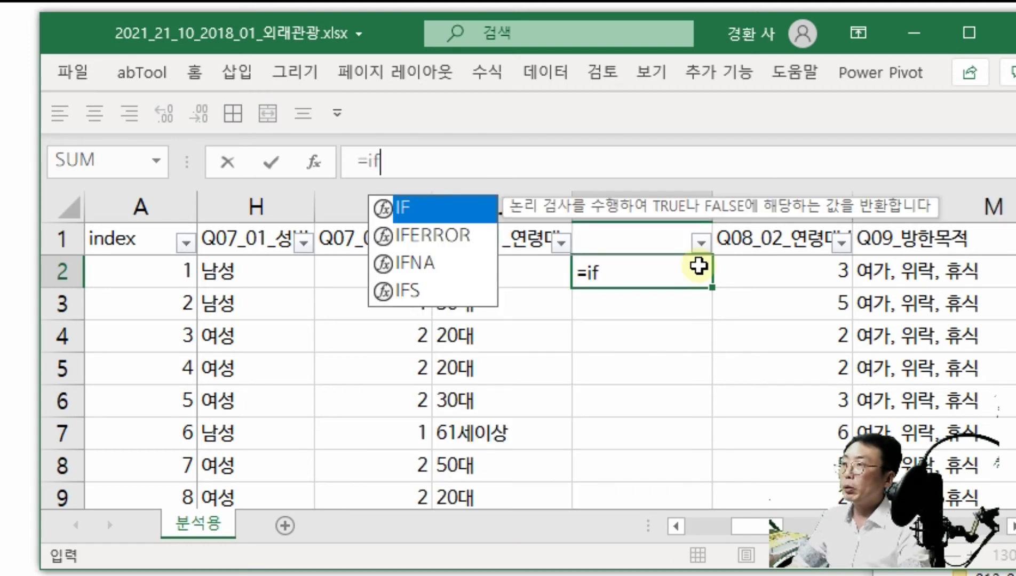
text(()
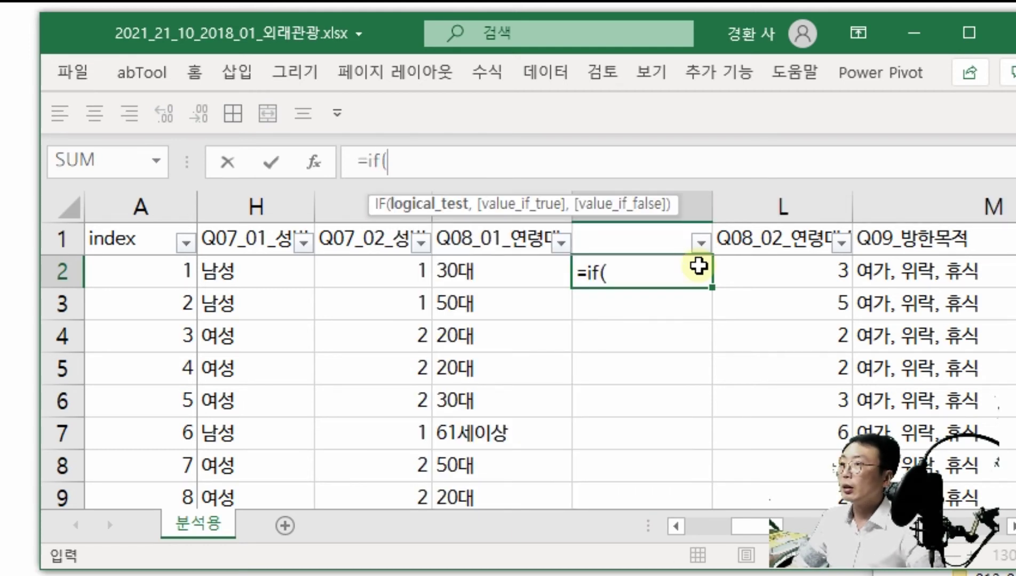
click(246, 270)
text(==)
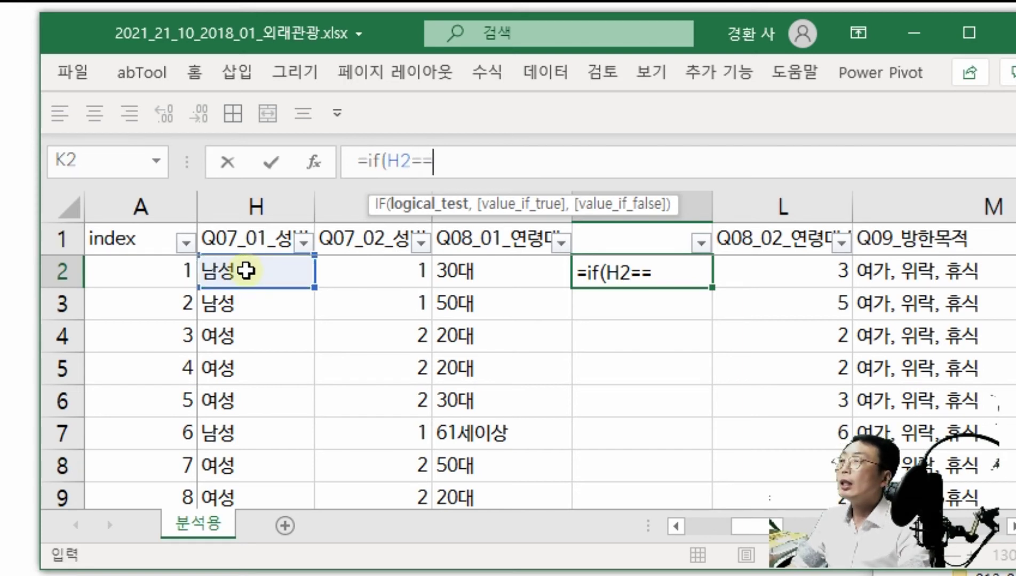
text(ㄴ성)
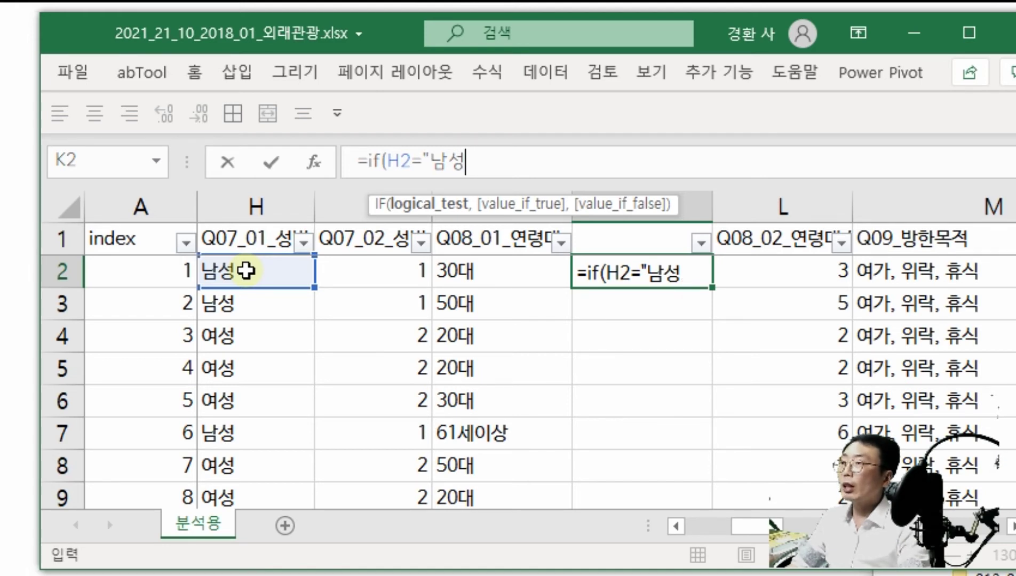
Step: Extend the IF condition in K2 with an inline and that tests J2="20대"
text(, an)
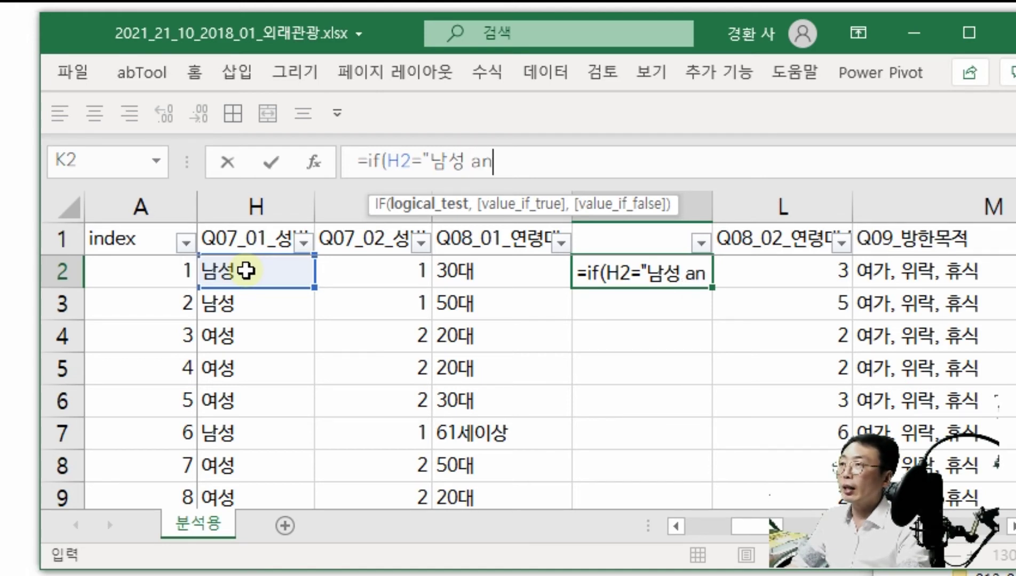
text(d)
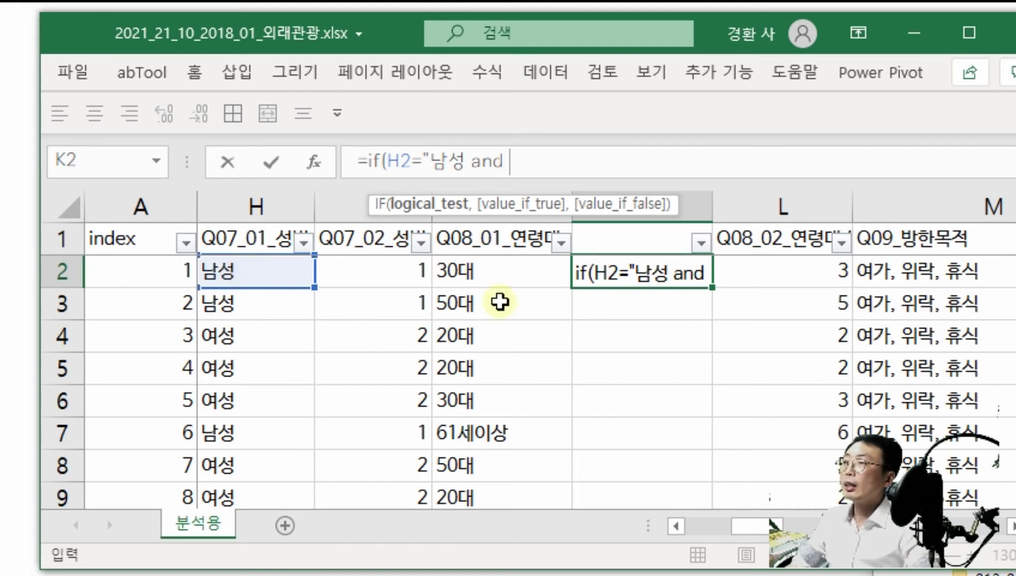
click(533, 272)
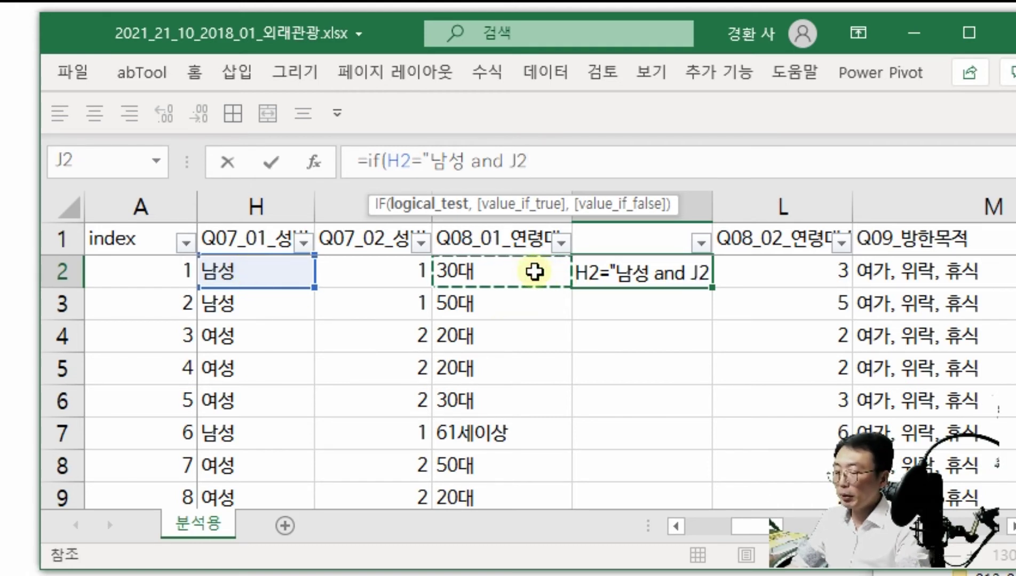
key(BackSpace)
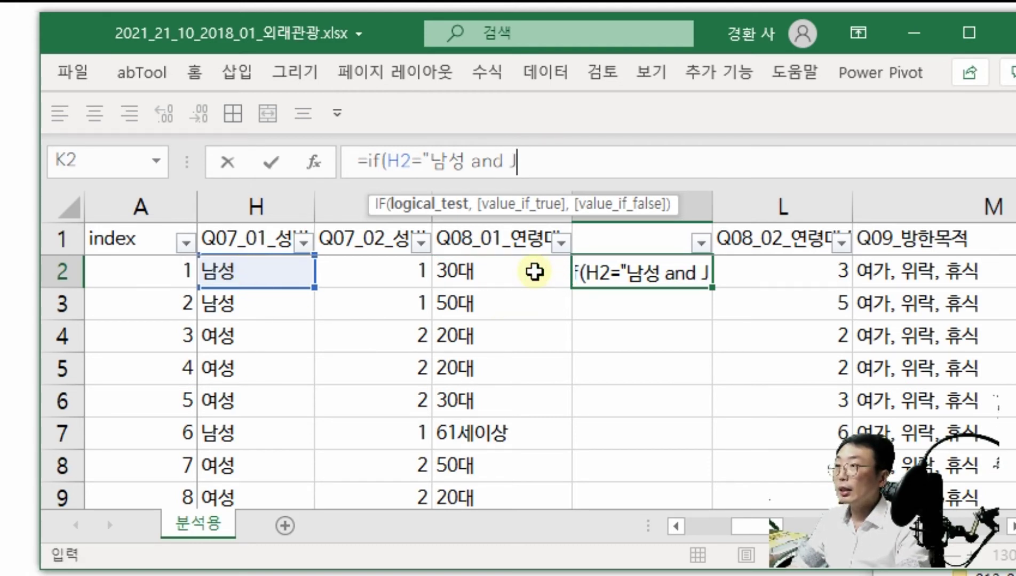
key(BackSpace)
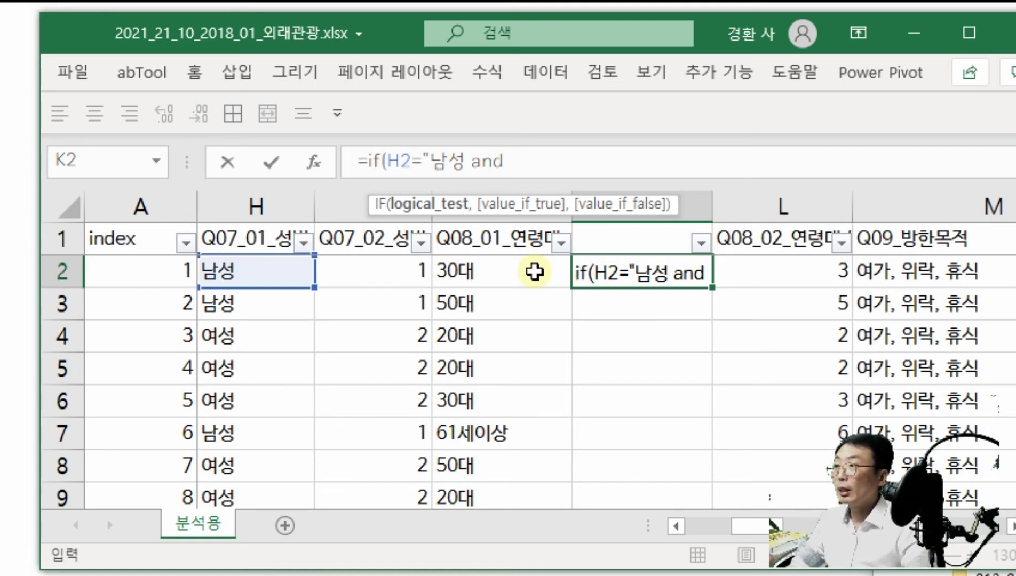
click(533, 271)
text(=")
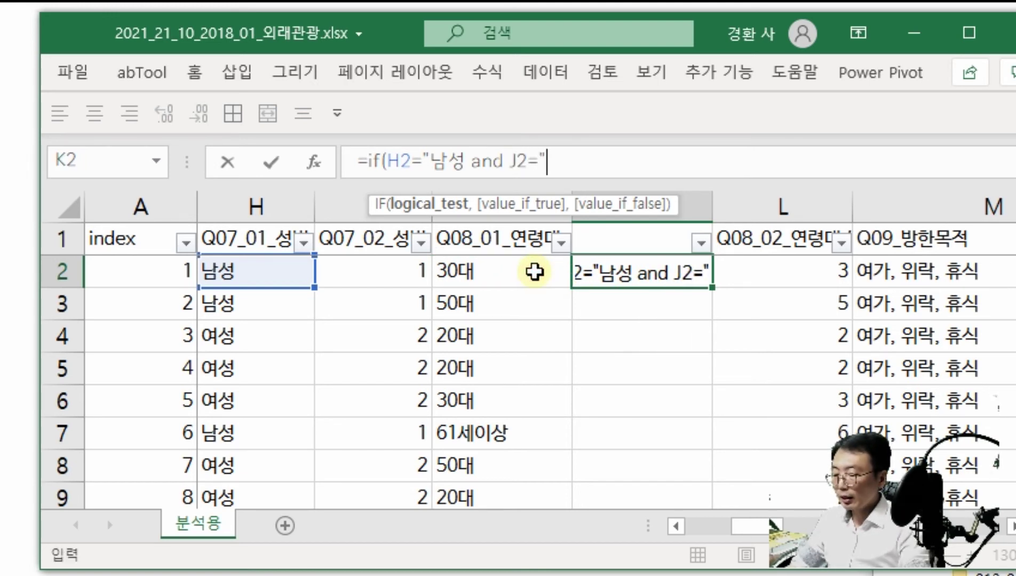
text(20eo)
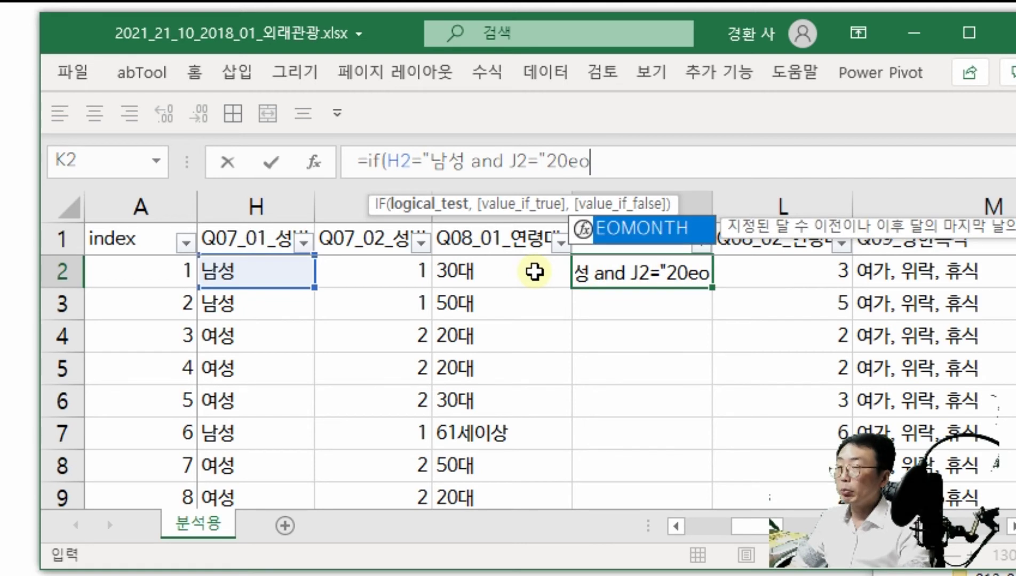
key(BackSpace)
key(BackSpace)
text(대)
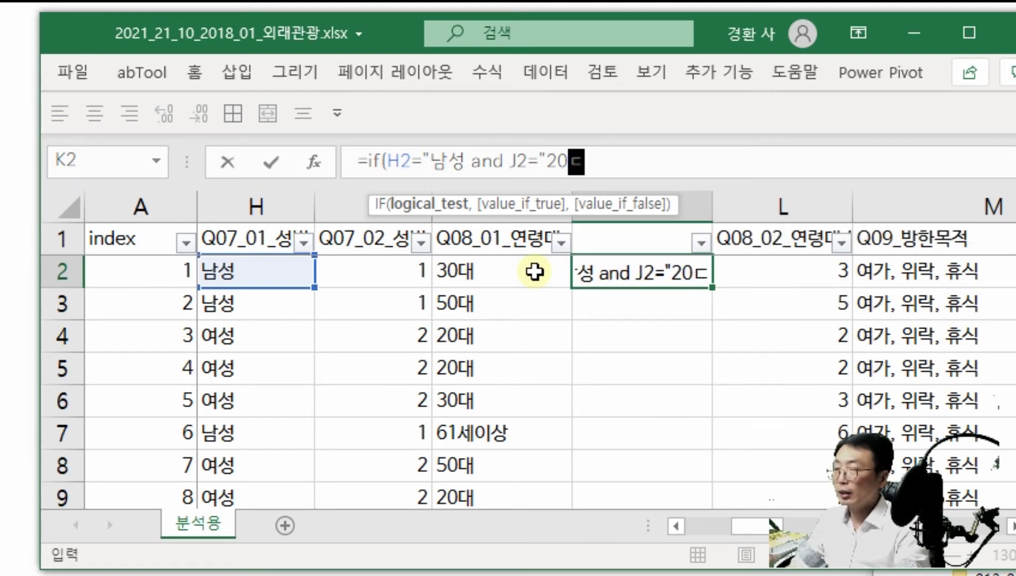
text(")
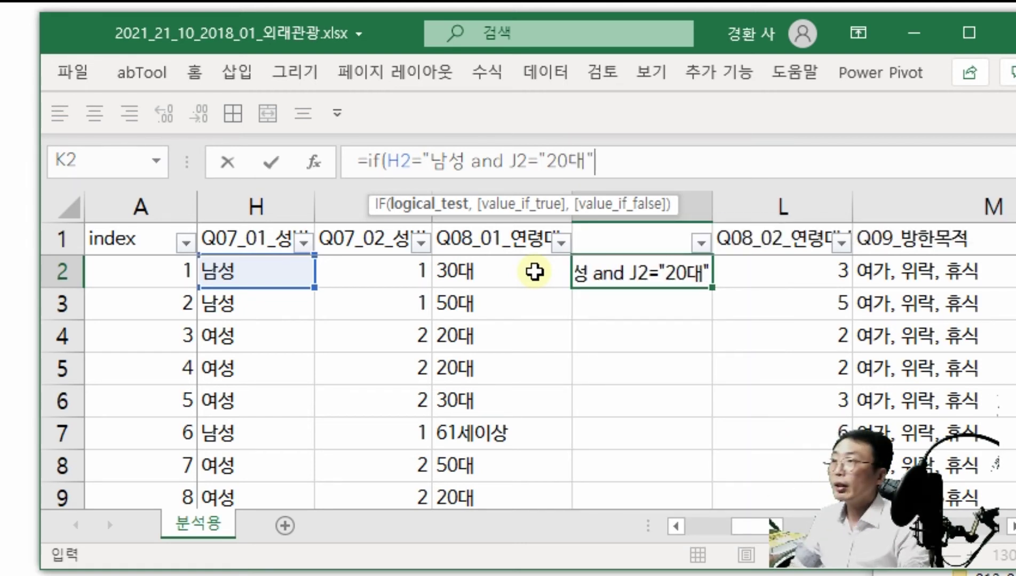
Step: Finish the K2 formula with 1 as the true value and 2 as the false value
text(, 1, )
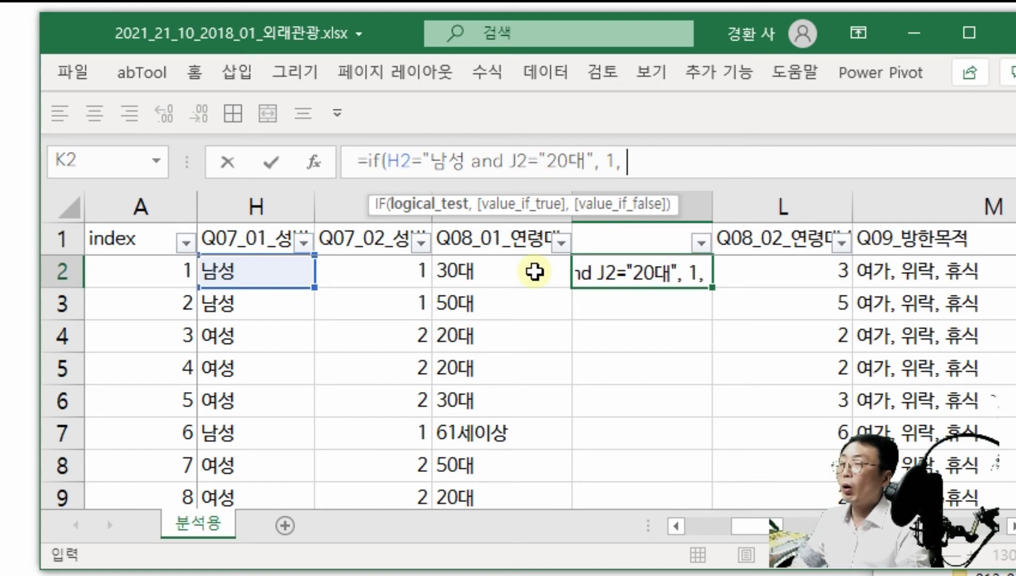
text(2)
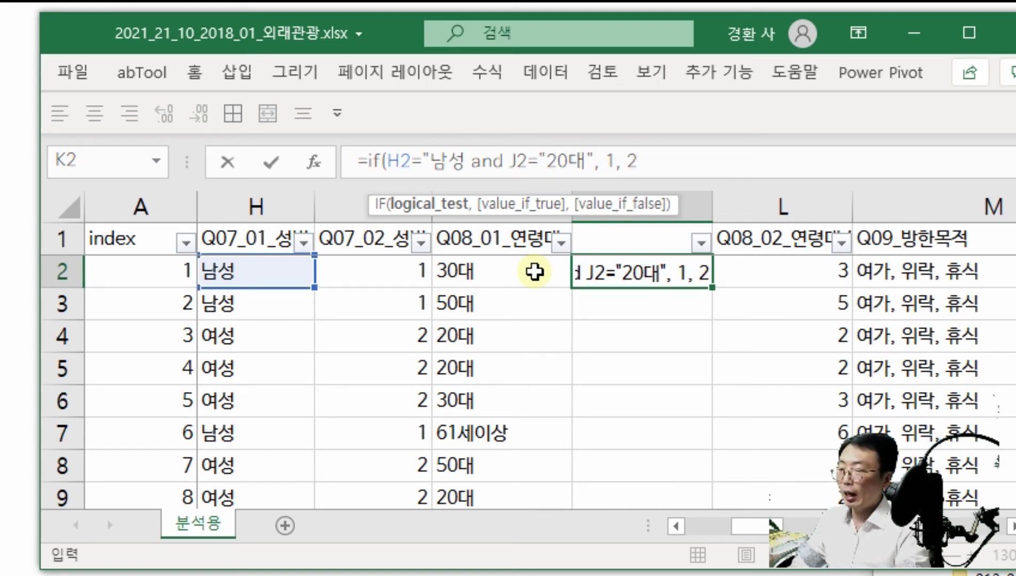
text())
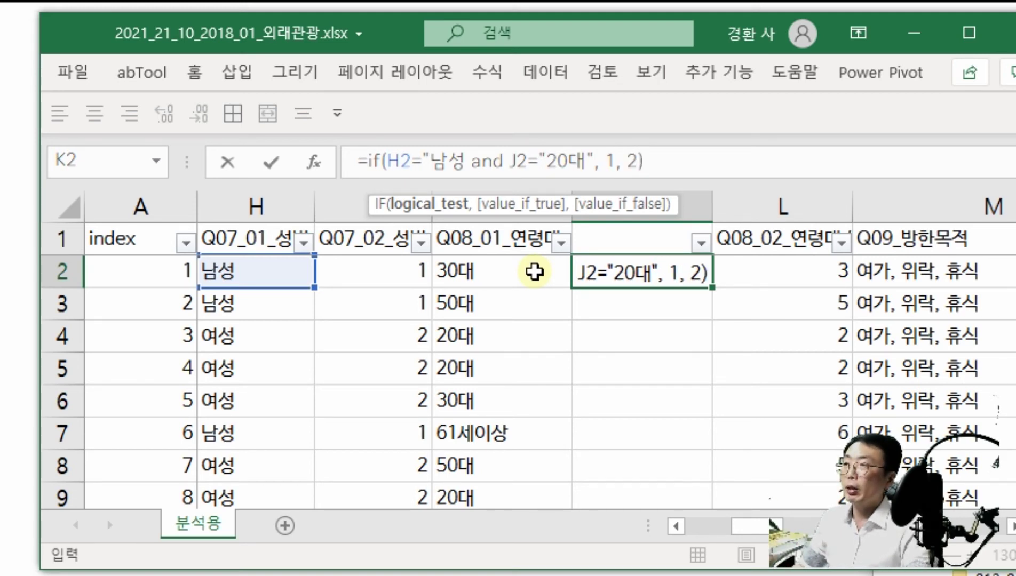
key(Return)
key(Return)
key(Up)
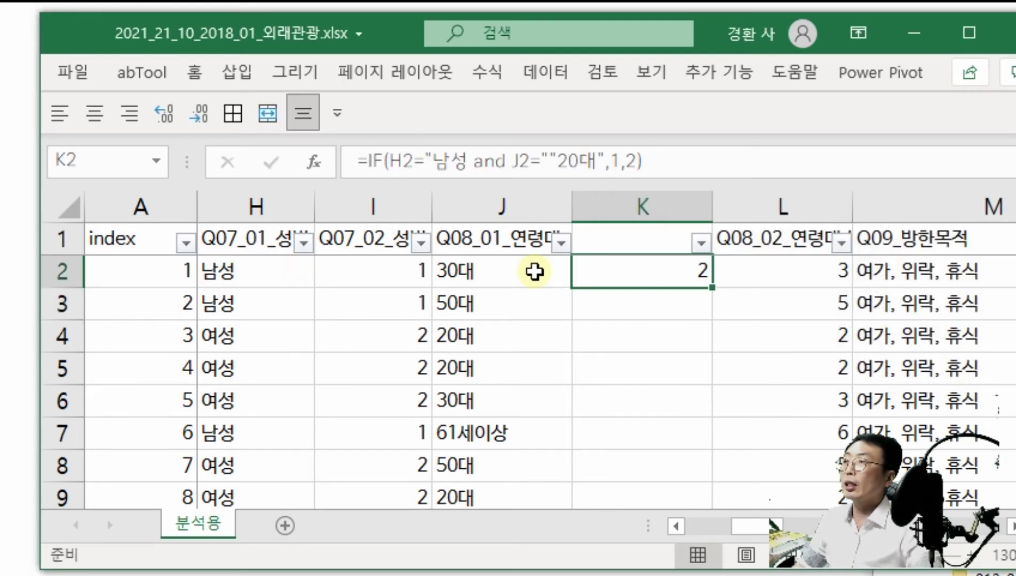
Step: Edit the K2 formula to open an AND function inside IF, with H2="남성" as its first condition
click(450, 160)
key(Escape)
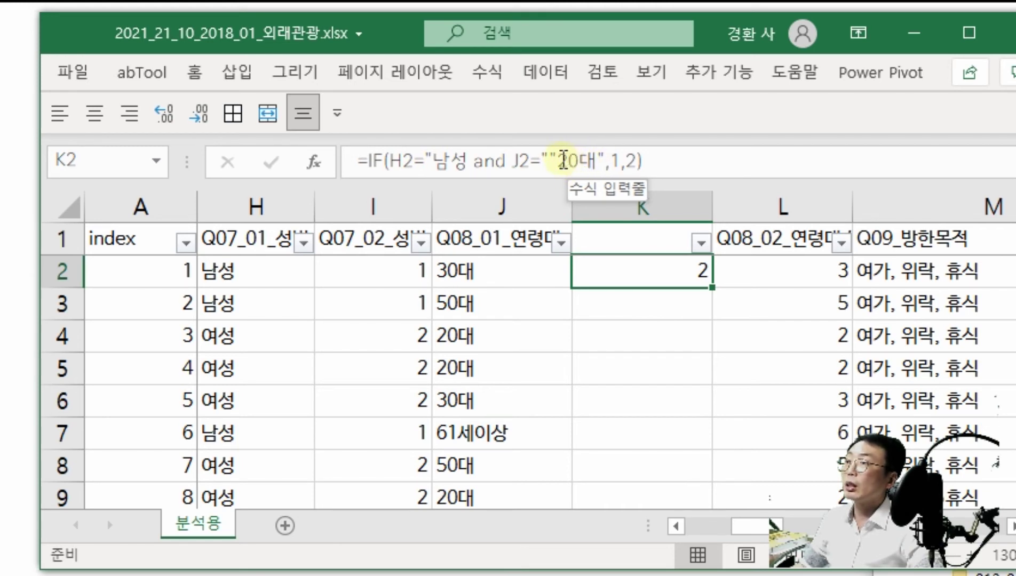
click(545, 160)
text(")
click(403, 160)
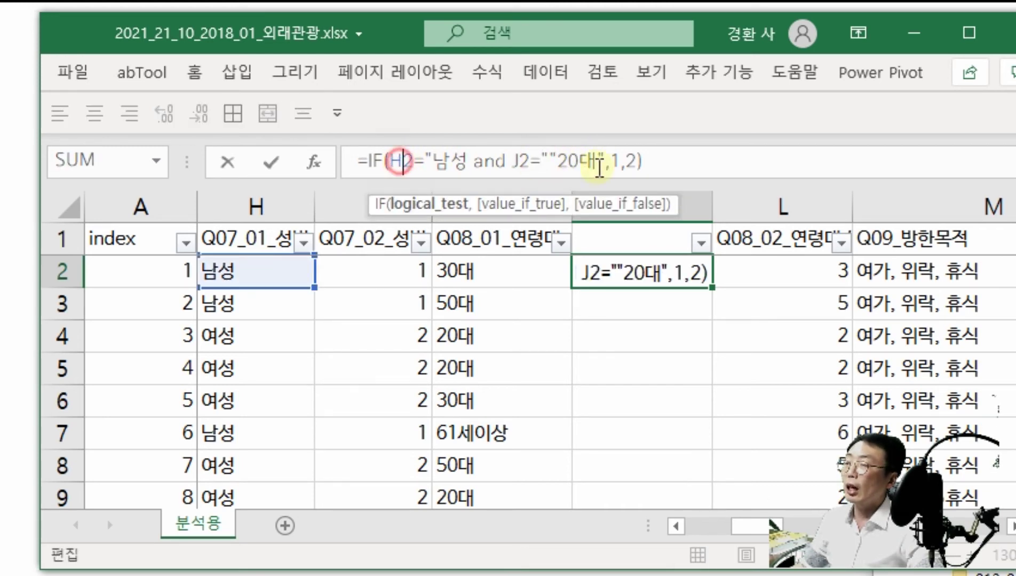
text(ㅁ)
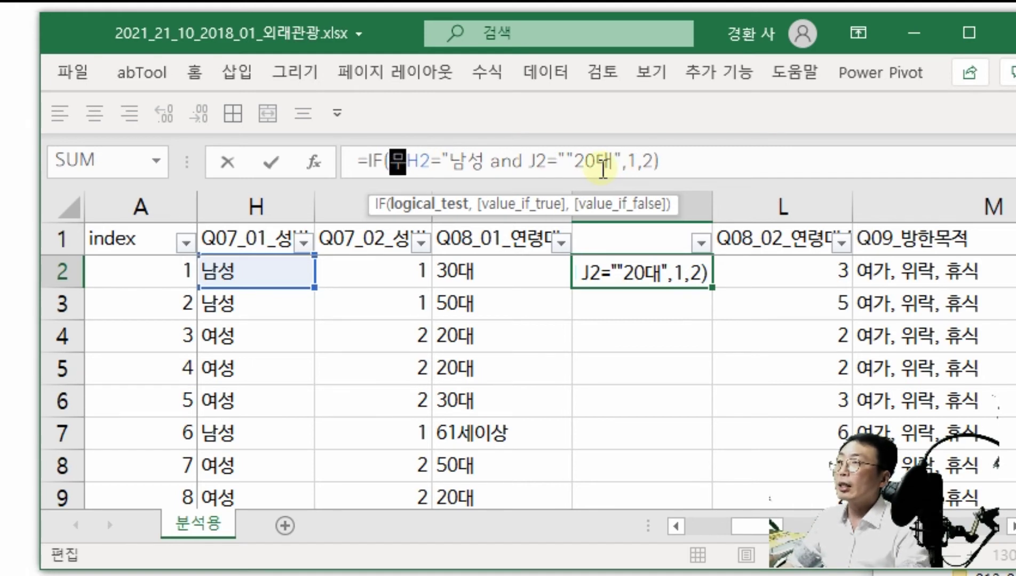
key(BackSpace)
text(and)
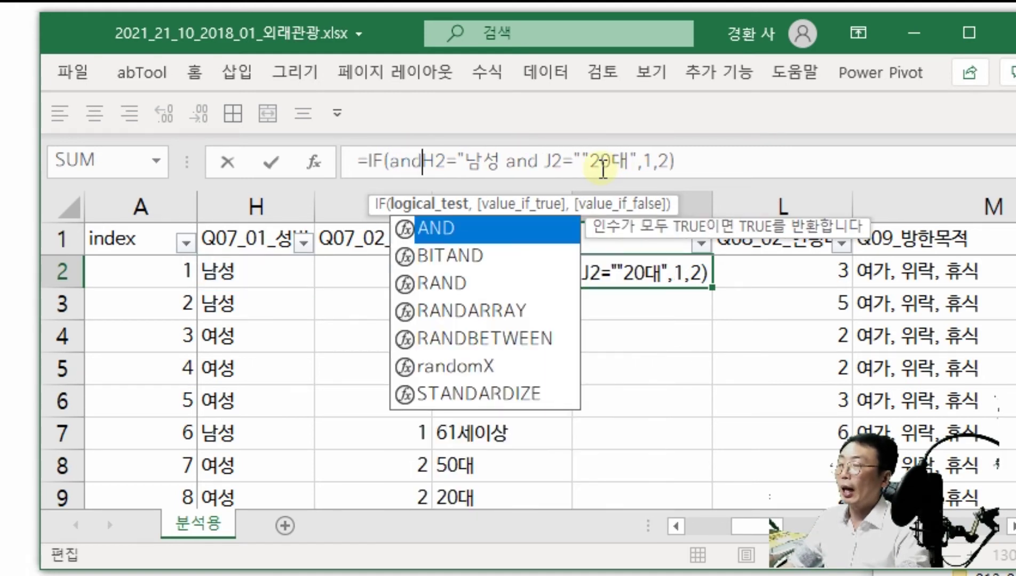
text((H2=)
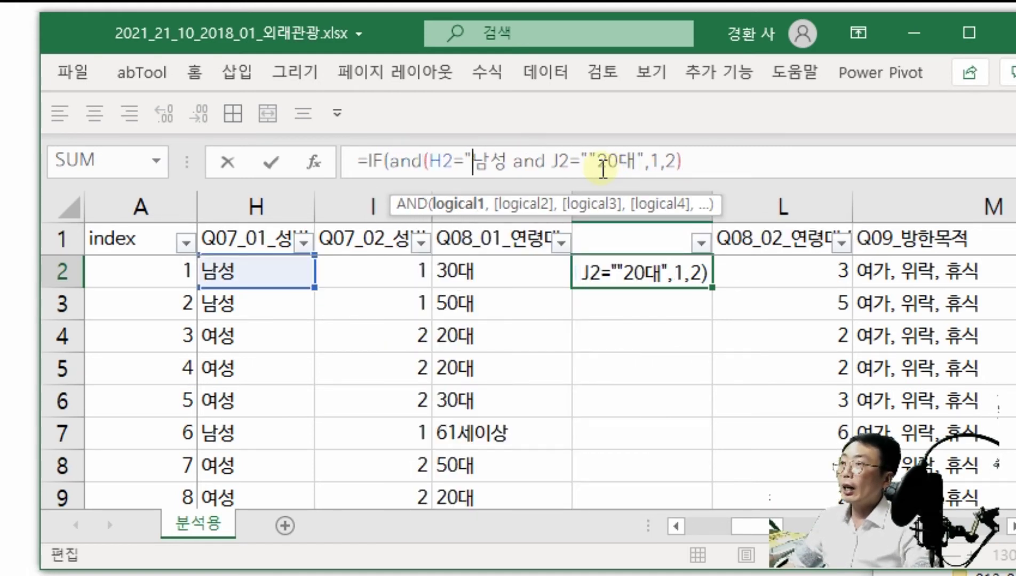
text("남성",)
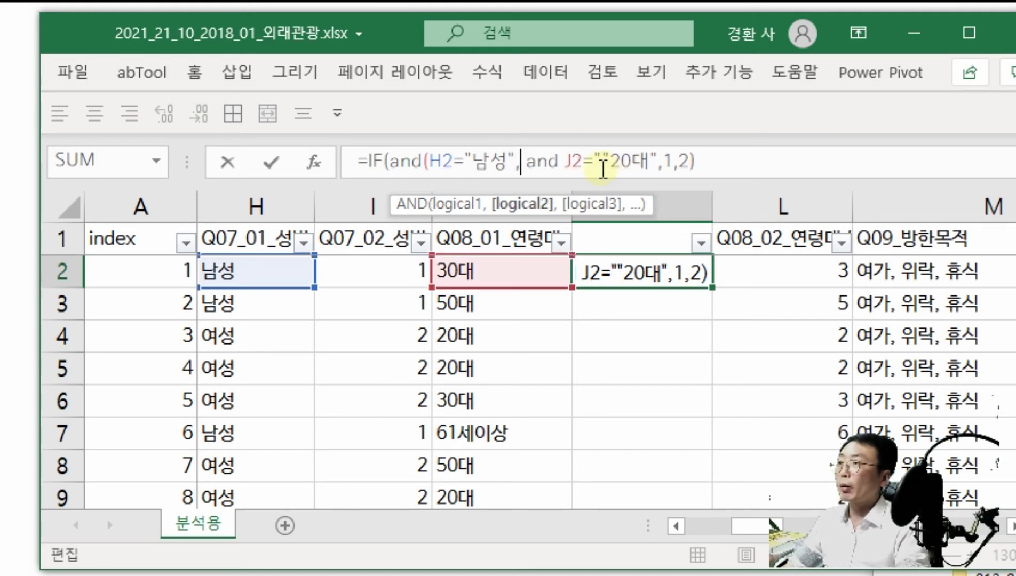
Step: Remove the inline and from the K2 formula and make j2="20대" the second AND condition, without the doubled quotation mark
key(Delete)
key(Delete)
key(Delete)
key(Delete)
key(Delete)
key(Delete)
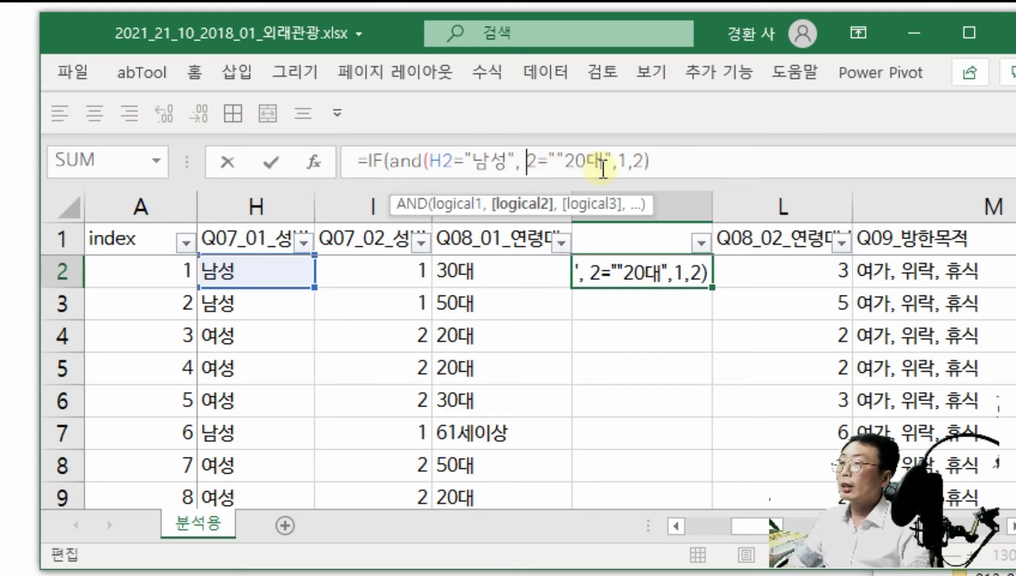
text(j)
key(Right)
key(Right)
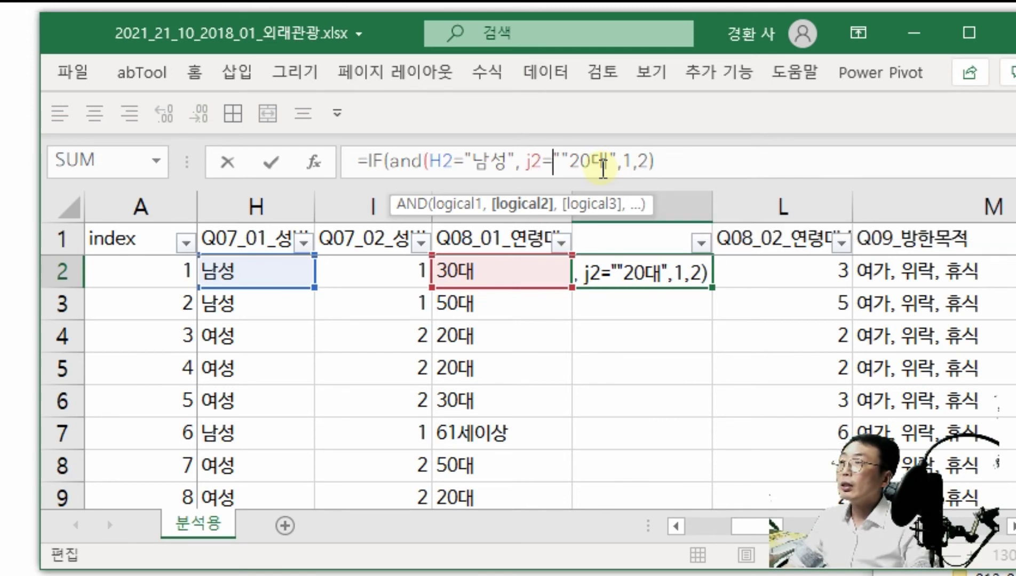
key(BackSpace)
key(Right)
key(Right)
key(Right)
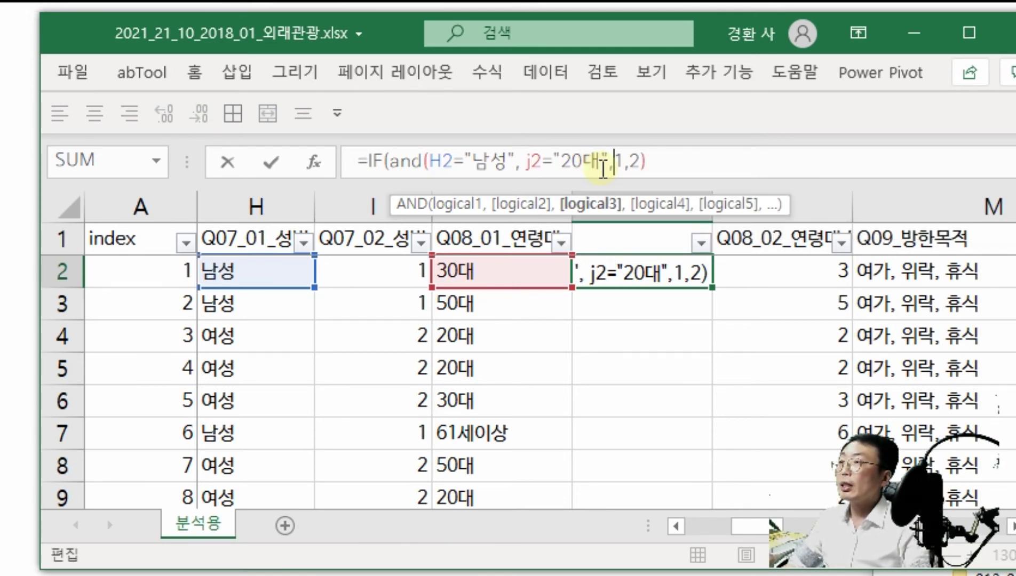
Step: Complete K2 as =IF(AND(H2="남성", J2="20대"),1,2) and fill the formula down column K
key(Left)
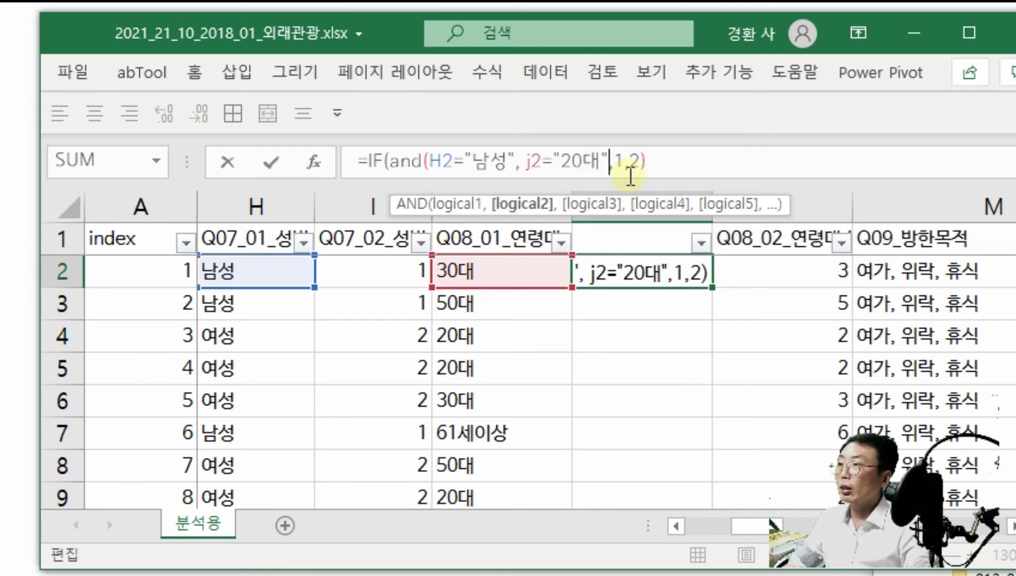
text())
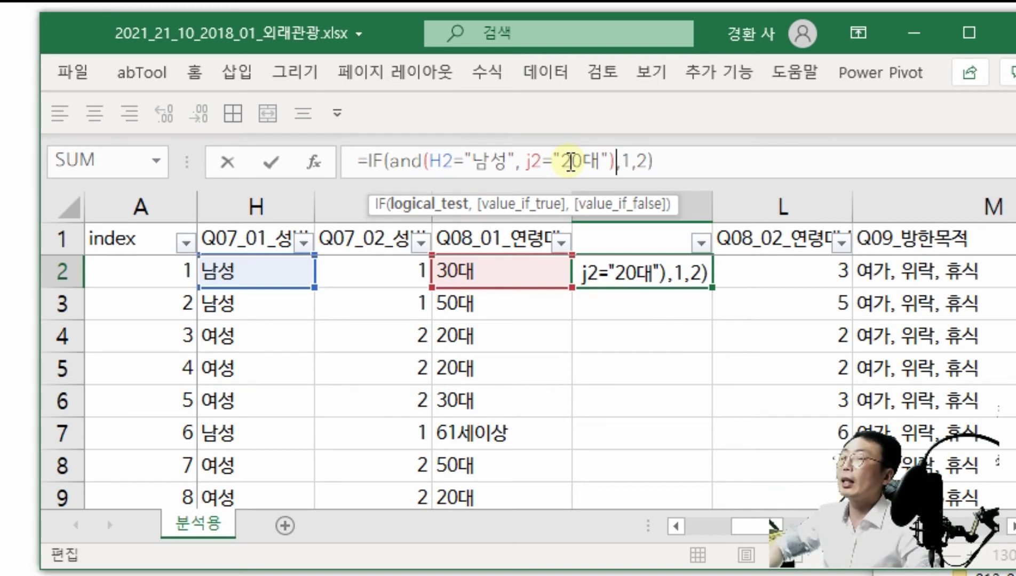
key(Return)
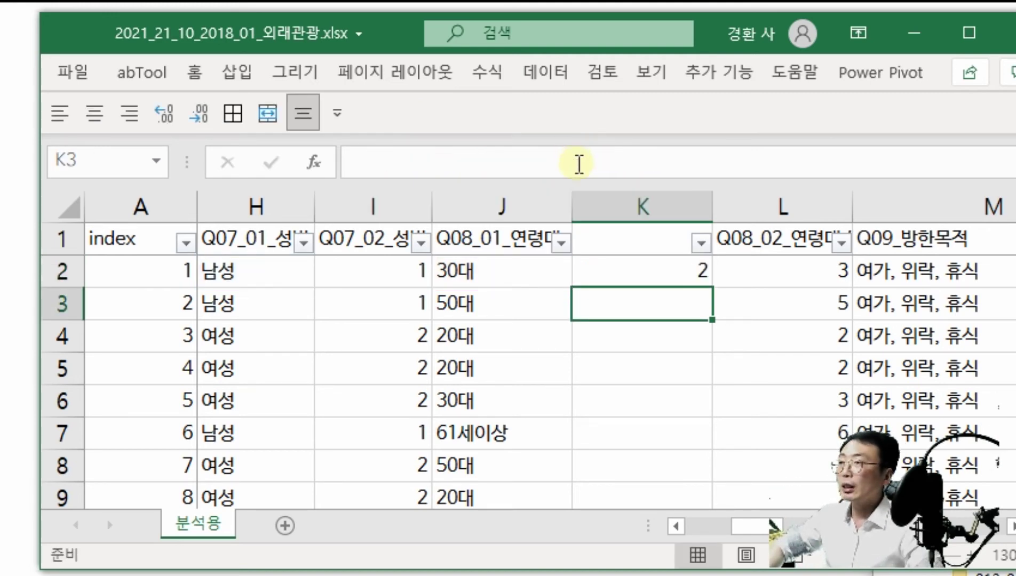
click(672, 275)
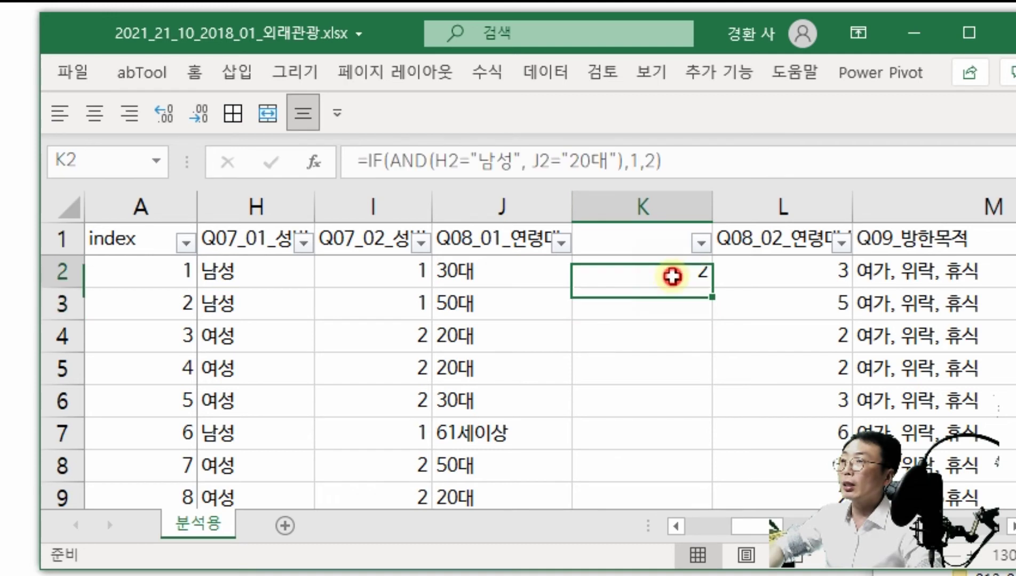
double_click(711, 297)
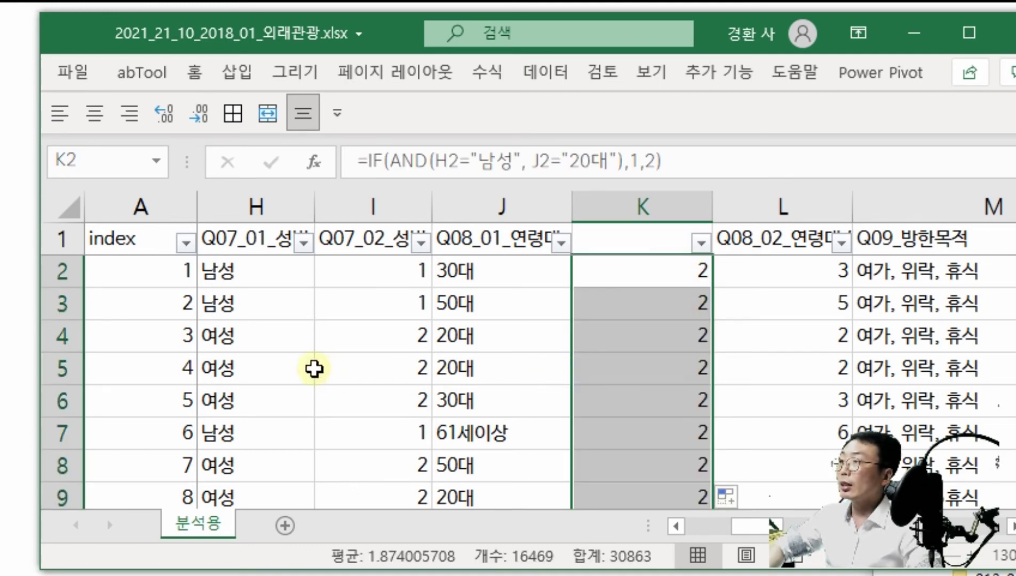
Step: Check the column K flag for index 24 in row 25 against its gender and age group values
scroll(326, 451, down, 3)
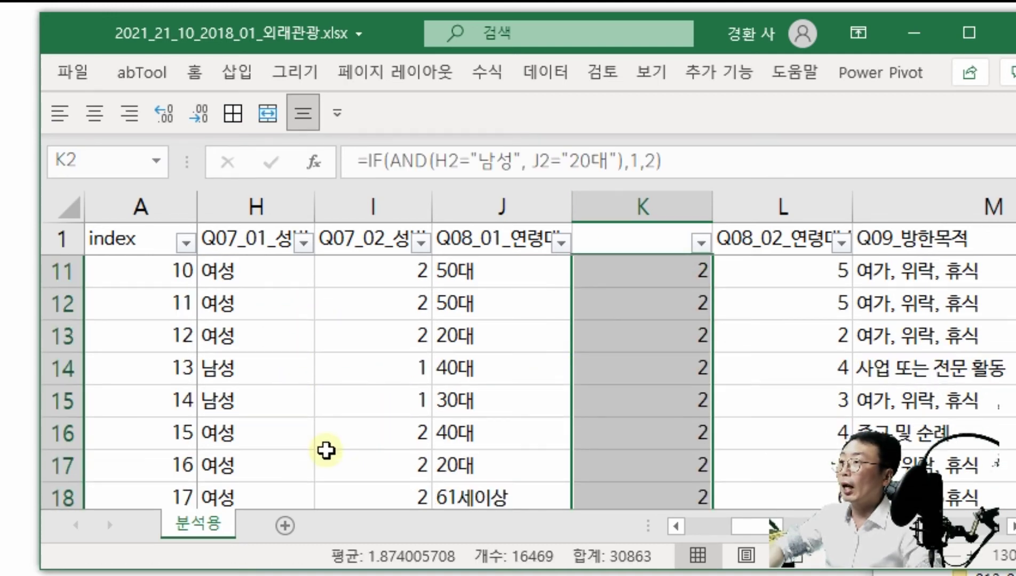
click(280, 401)
scroll(367, 404, down, 3)
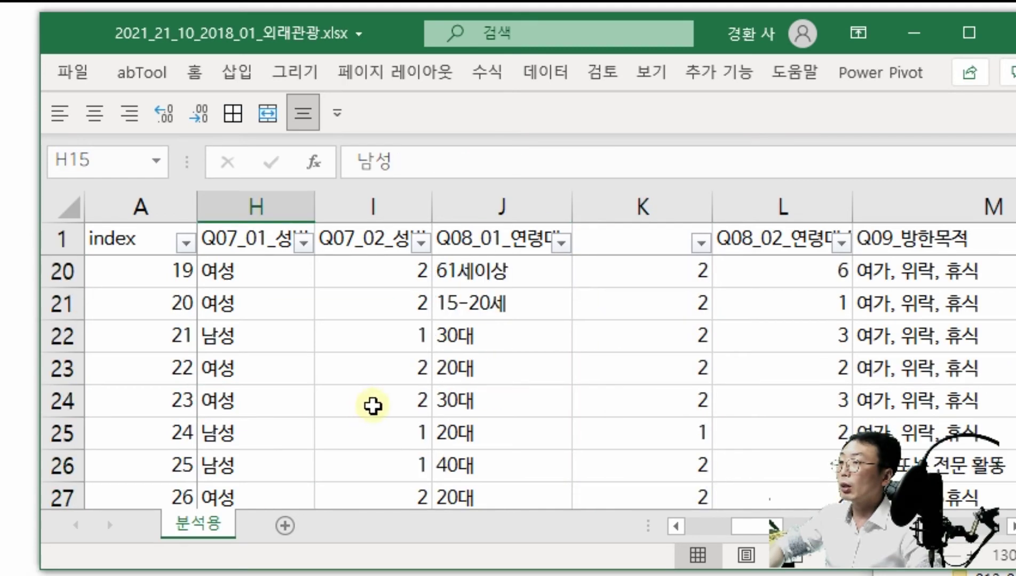
click(622, 429)
click(155, 431)
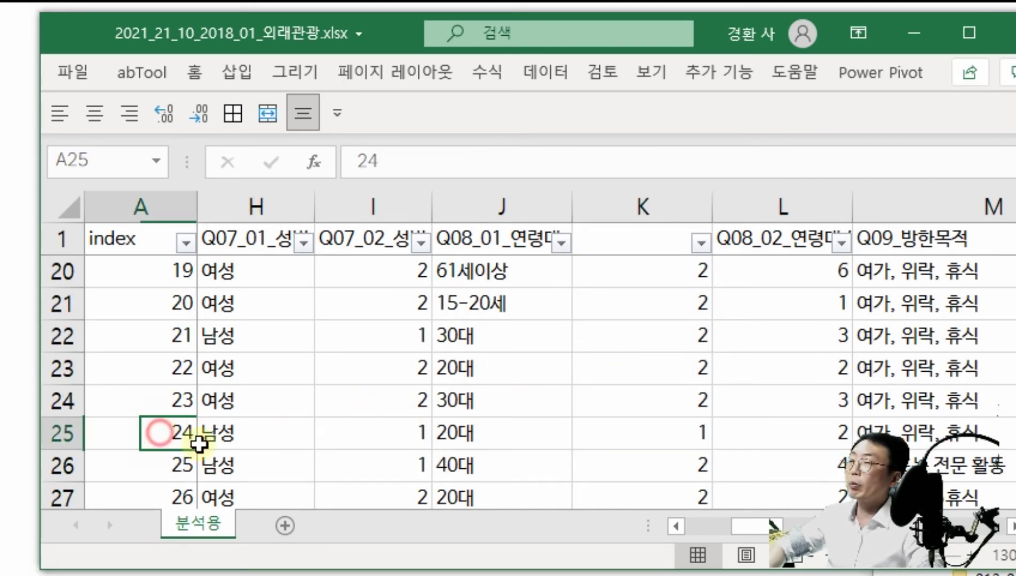
click(500, 442)
click(667, 439)
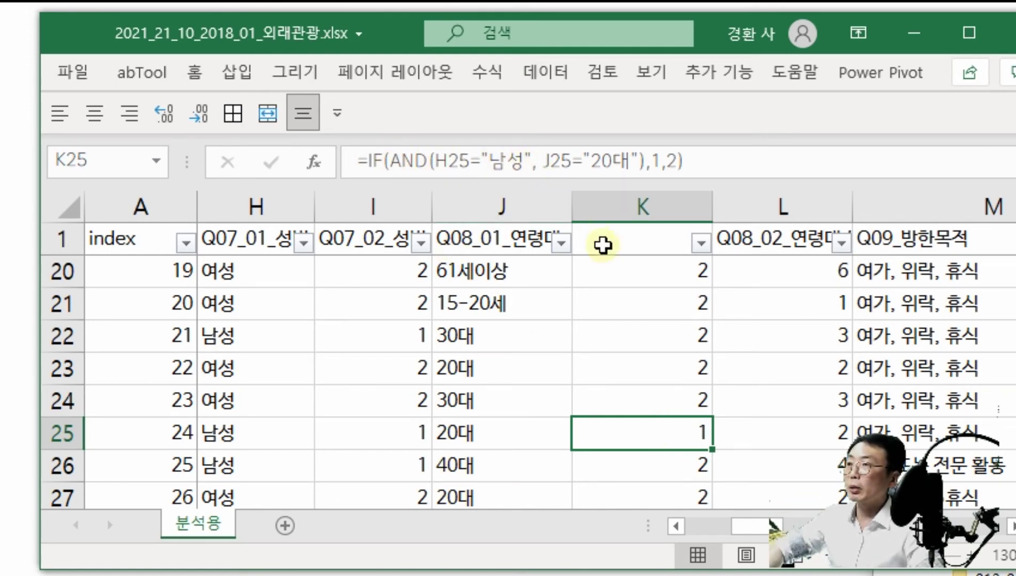
scroll(603, 245, up, 6)
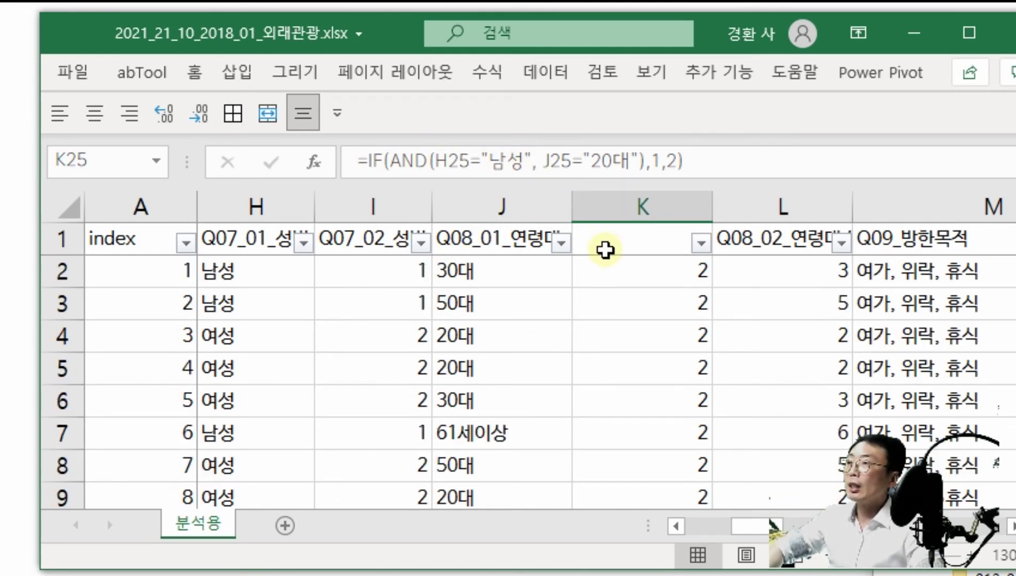
click(595, 159)
key(Delete)
key(Delete)
key(Delete)
key(Delete)
key(Delete)
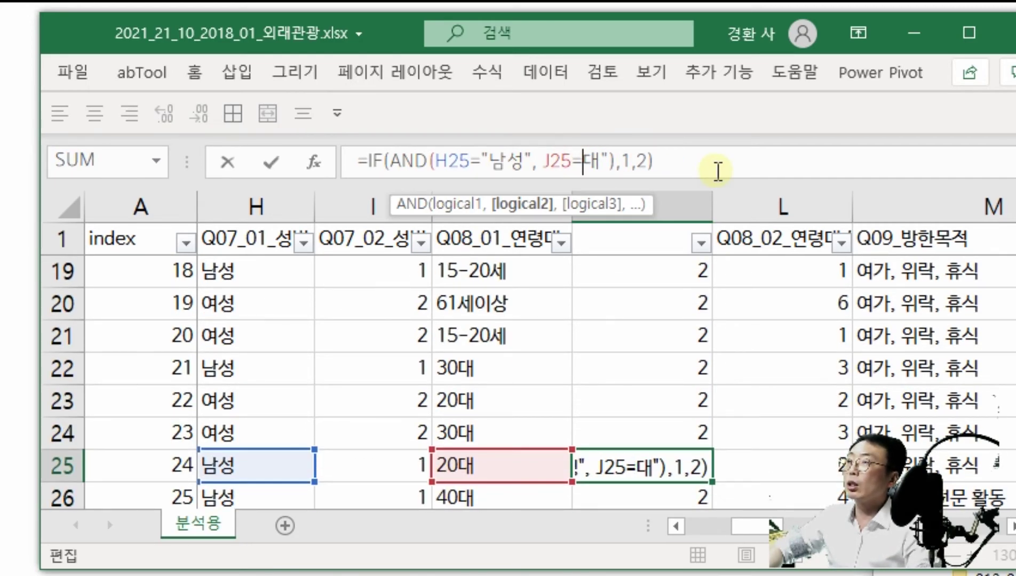
scroll(507, 278, up, 6)
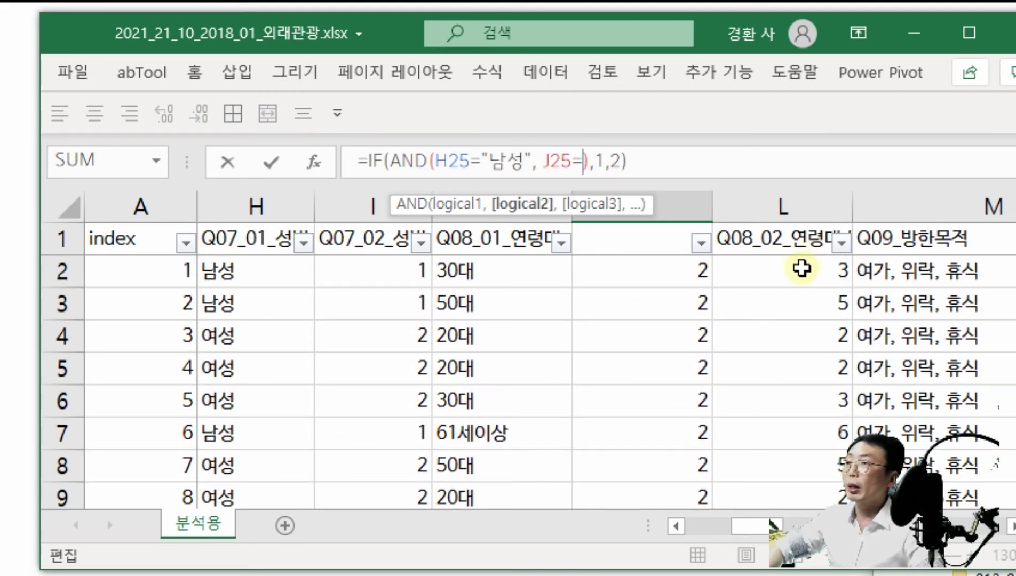
key(Escape)
scroll(655, 268, up, 6)
scroll(657, 265, down, 1)
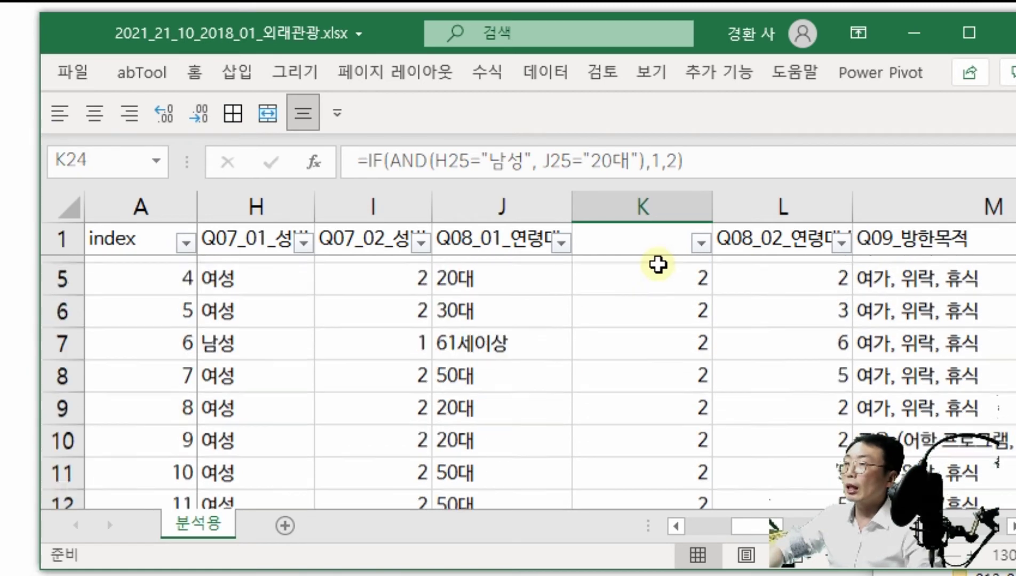
Step: Remove the J2="20대" condition from the AND function in the K2 formula
key(Up)
key(ctrl+Up)
key(Up)
key(Down)
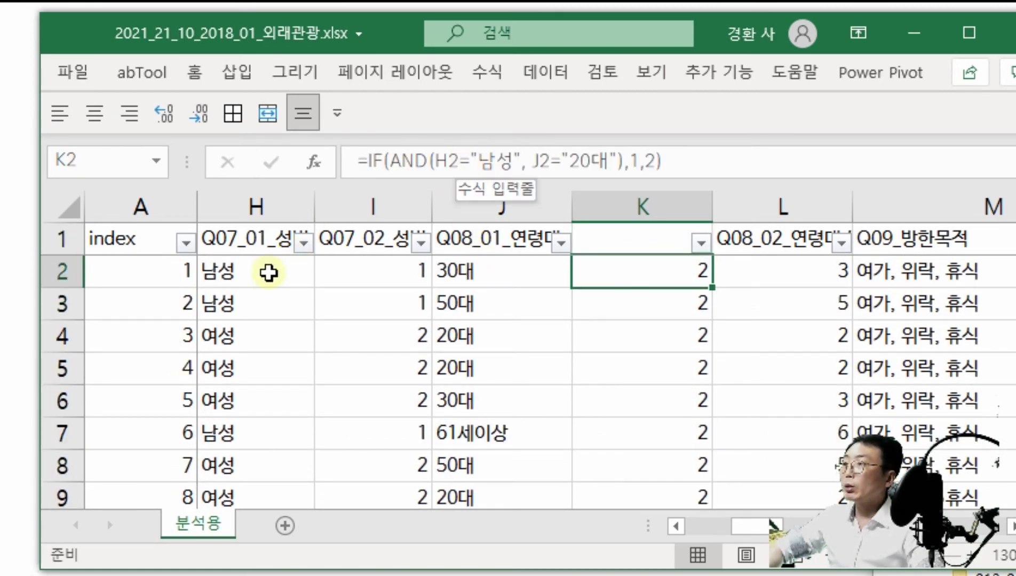
click(543, 159)
key(Delete)
key(Delete)
key(Delete)
key(Delete)
key(Delete)
key(Delete)
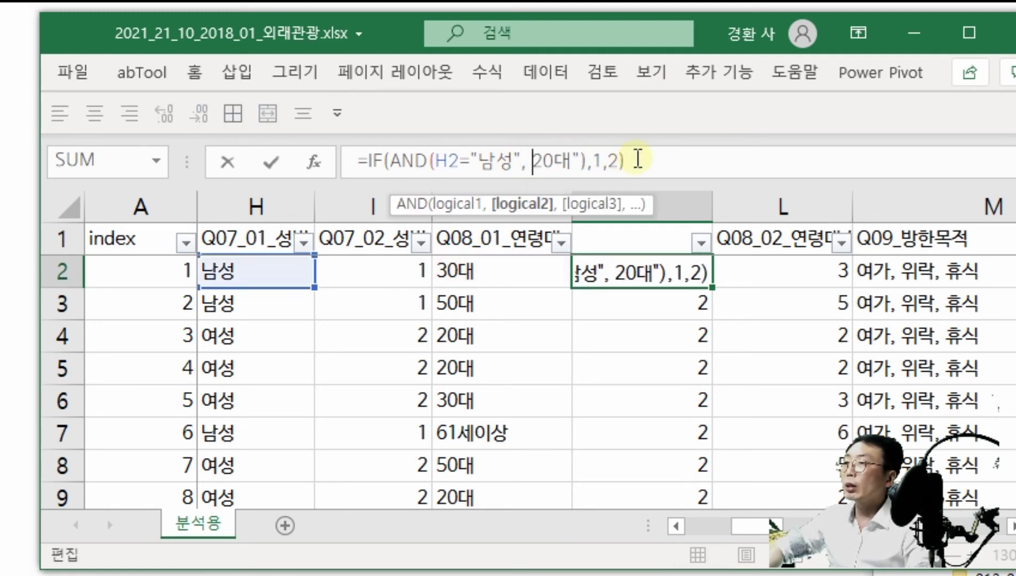
key(Delete)
key(Delete)
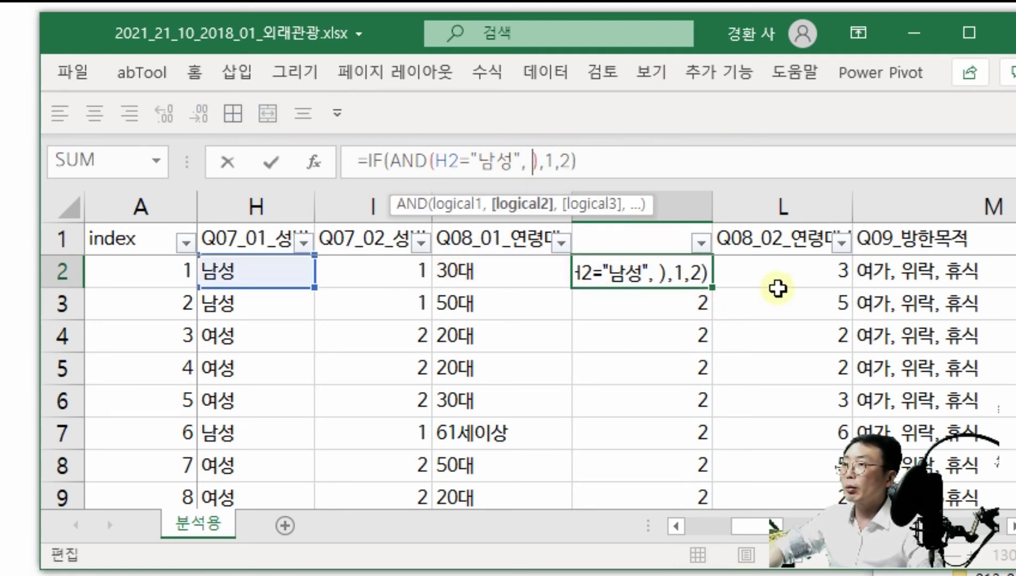
Step: Make L2<=2 the second AND condition in the K2 formula and fill it down column K
click(783, 274)
text(=2)
key(BackSpace)
key(BackSpace)
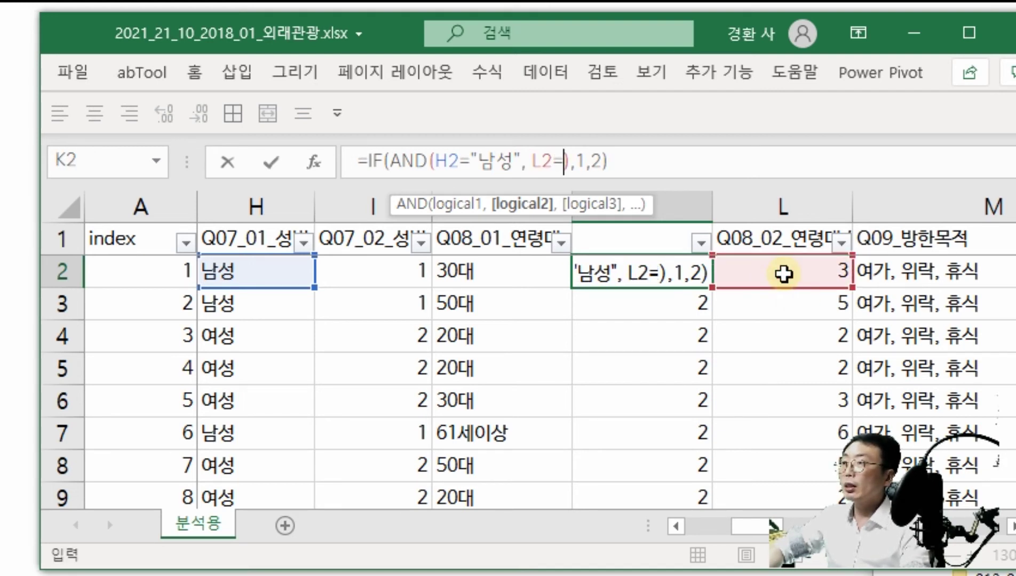
text(<=)
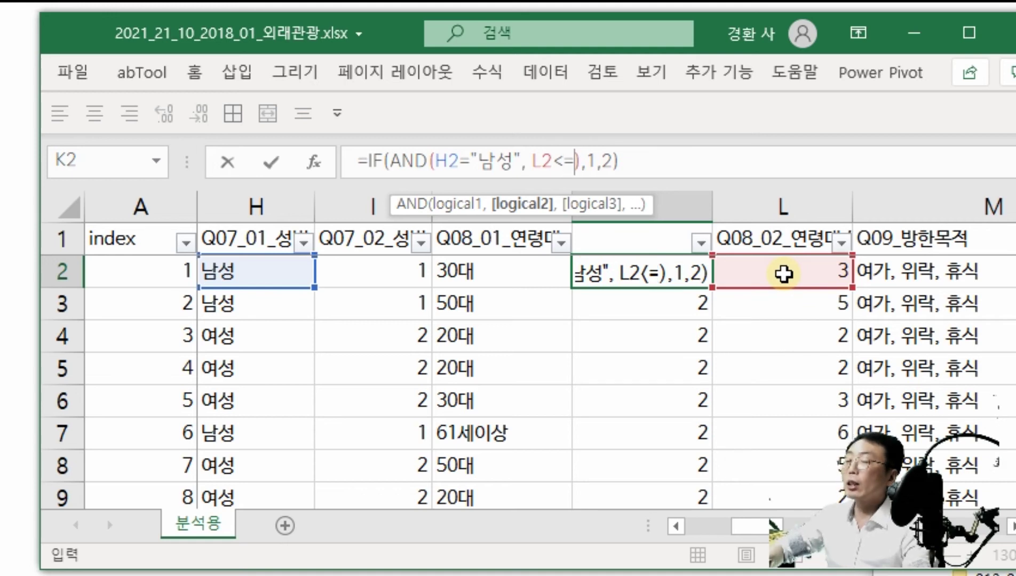
text(2)
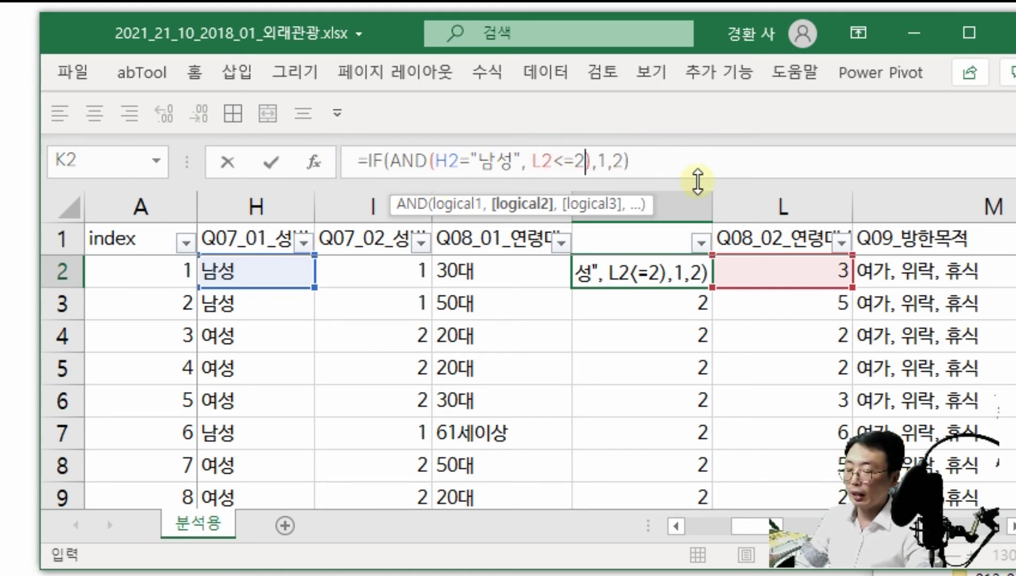
key(Return)
click(680, 267)
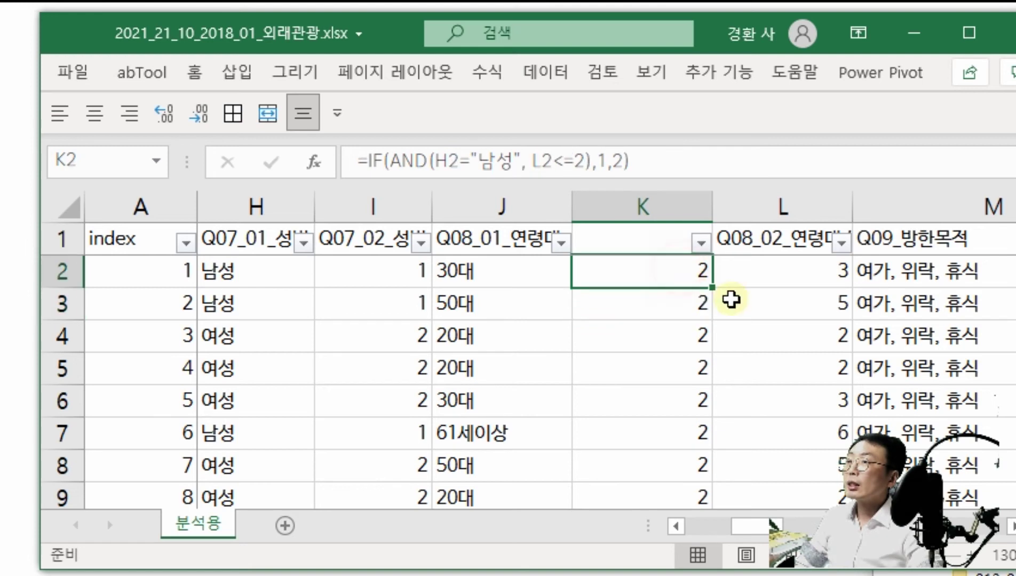
double_click(712, 287)
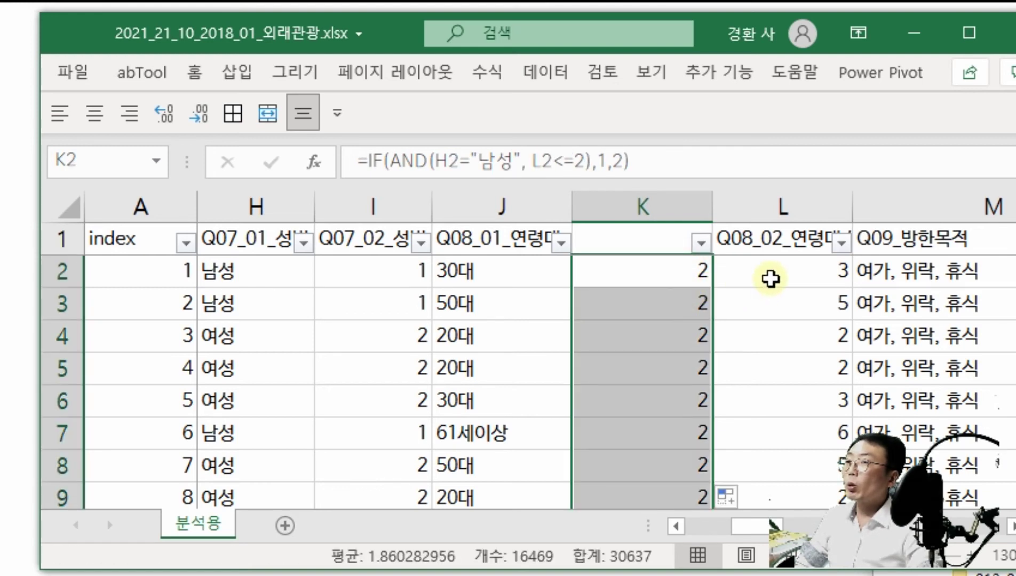
Step: Change the second AND condition in K2 to L2<=3 and fill the formula down column K
click(692, 282)
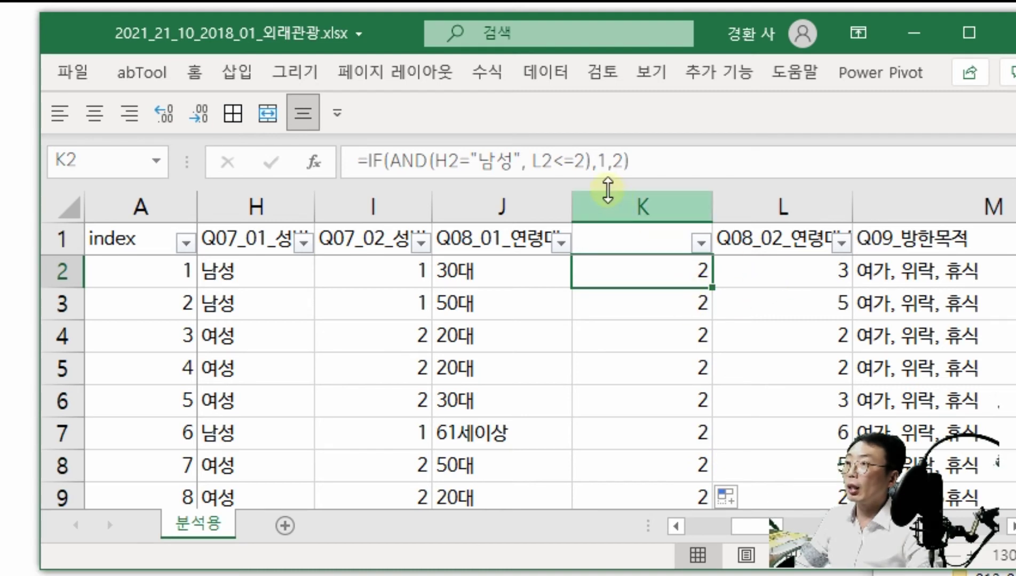
click(586, 161)
key(BackSpace)
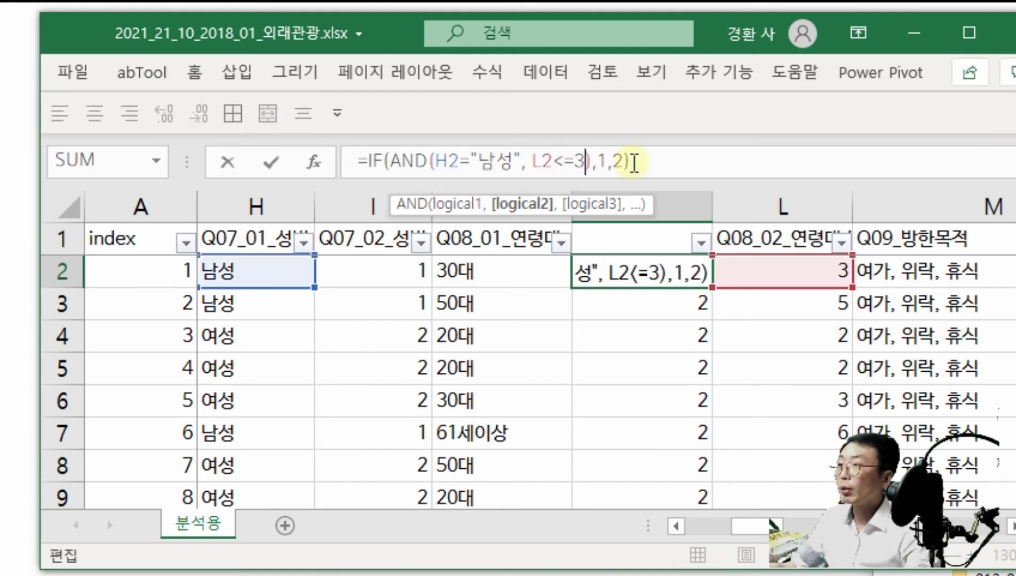
text(3)
key(Return)
click(675, 281)
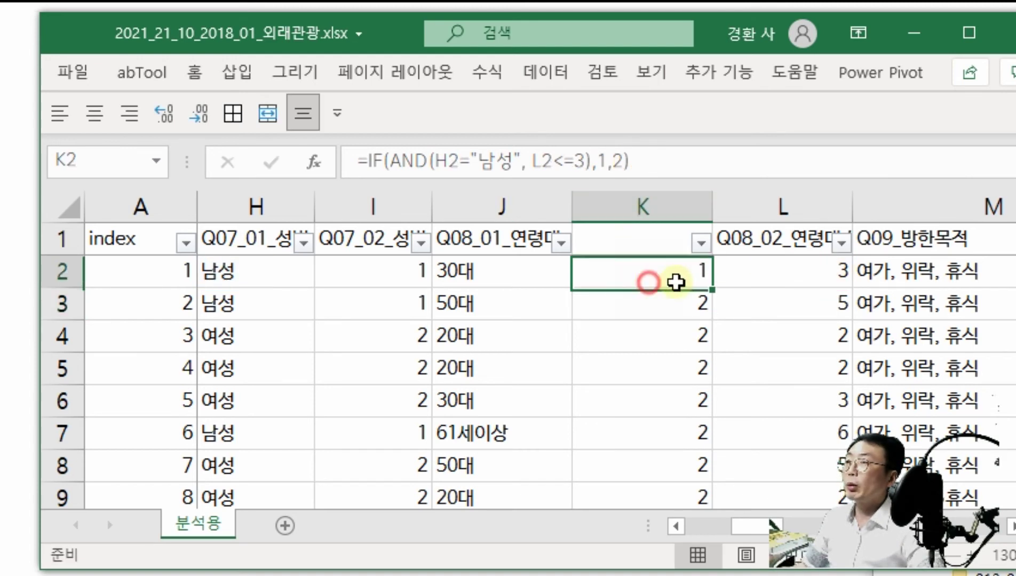
double_click(713, 287)
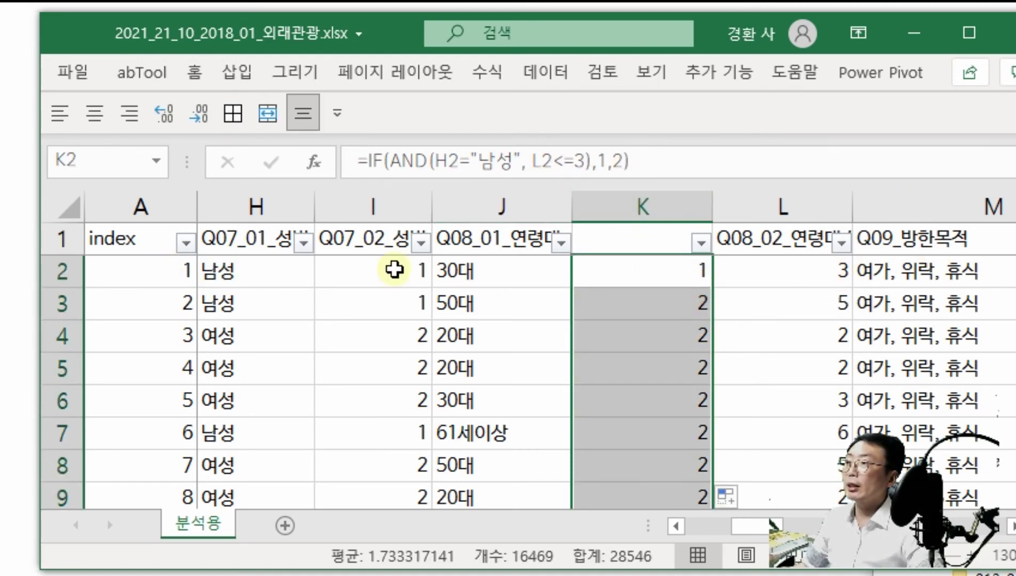
Step: Clear the age code in cell L2
click(807, 274)
click(660, 273)
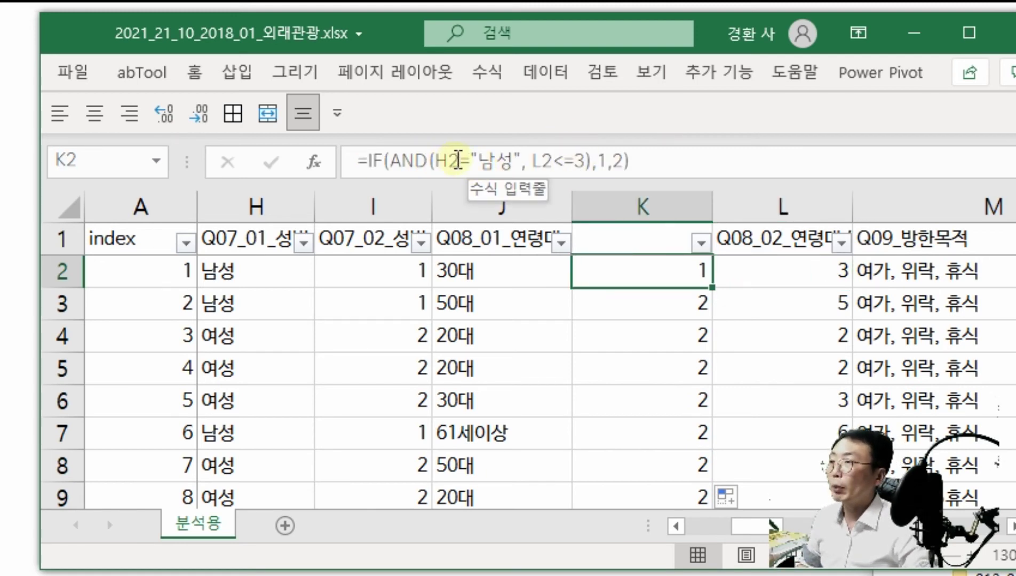
click(803, 267)
key(Delete)
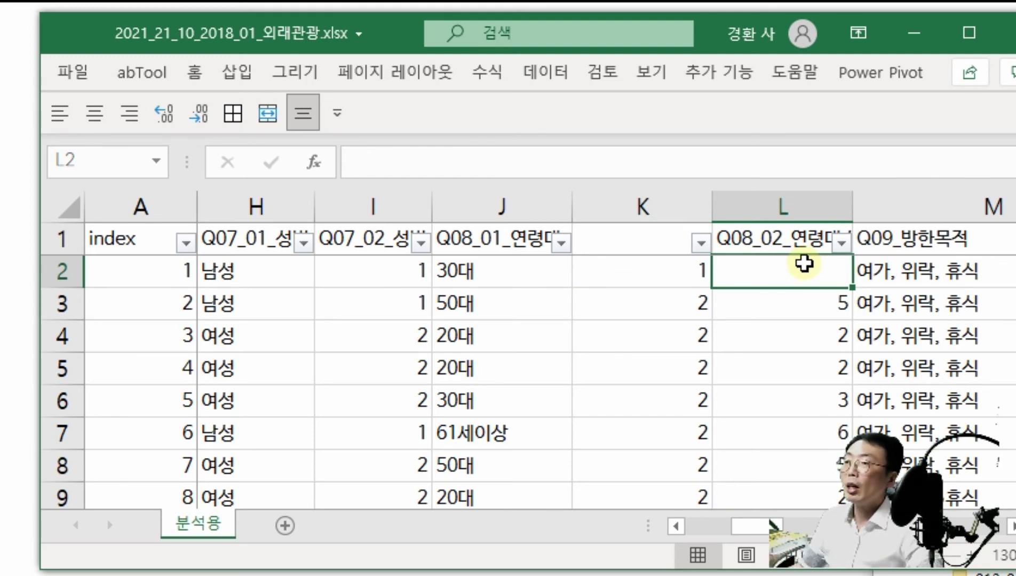
click(617, 265)
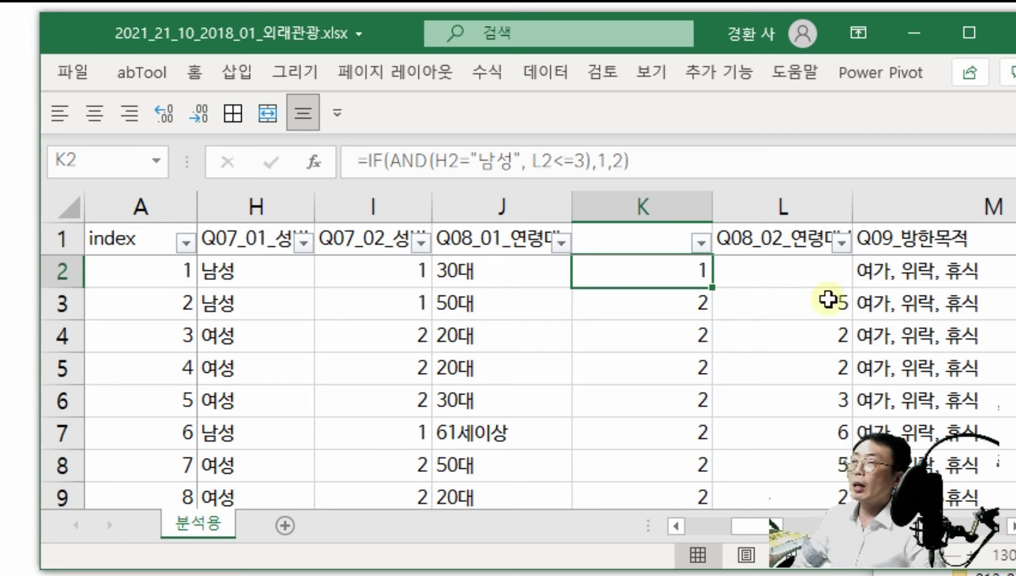
click(804, 271)
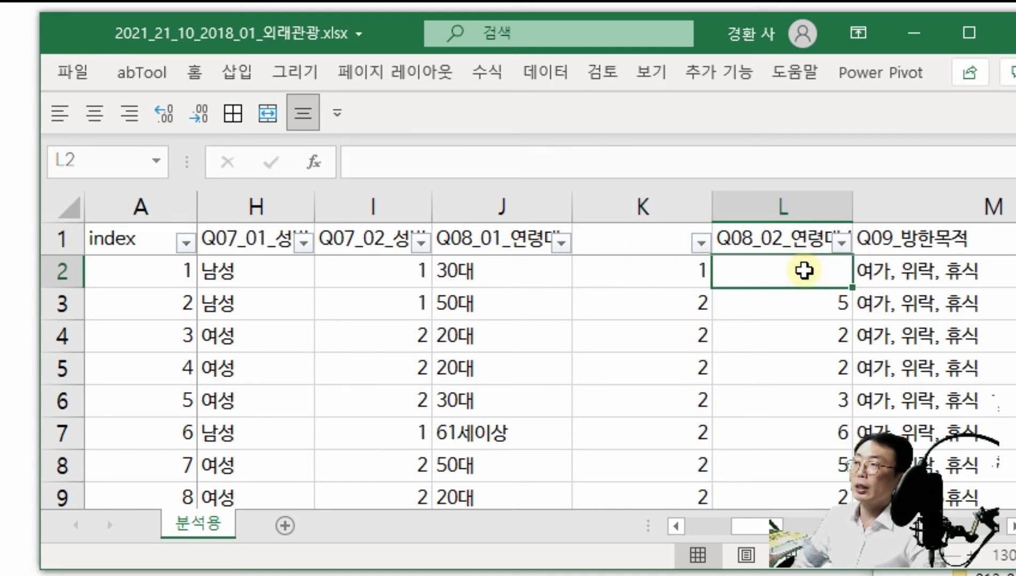
click(270, 267)
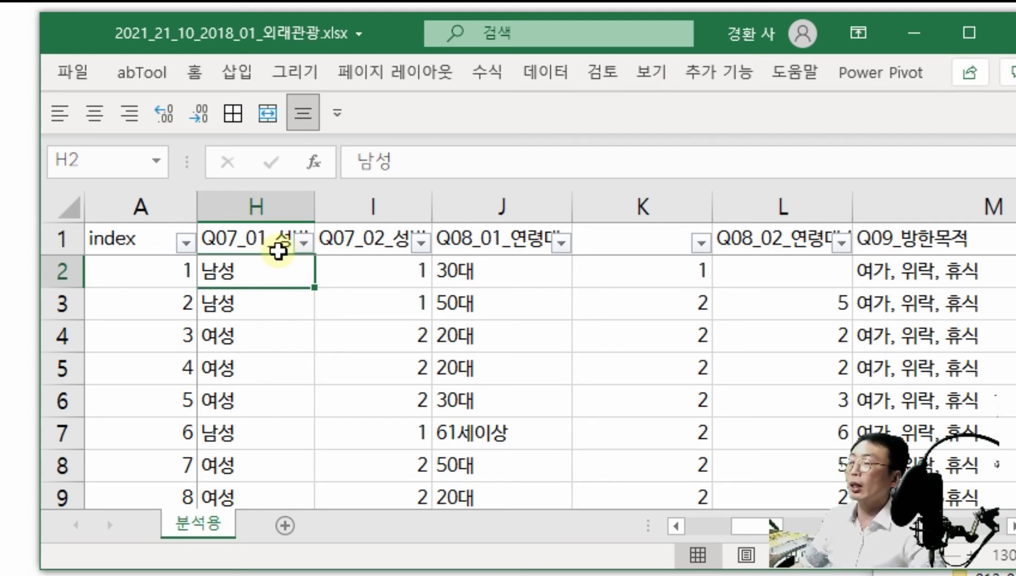
click(831, 278)
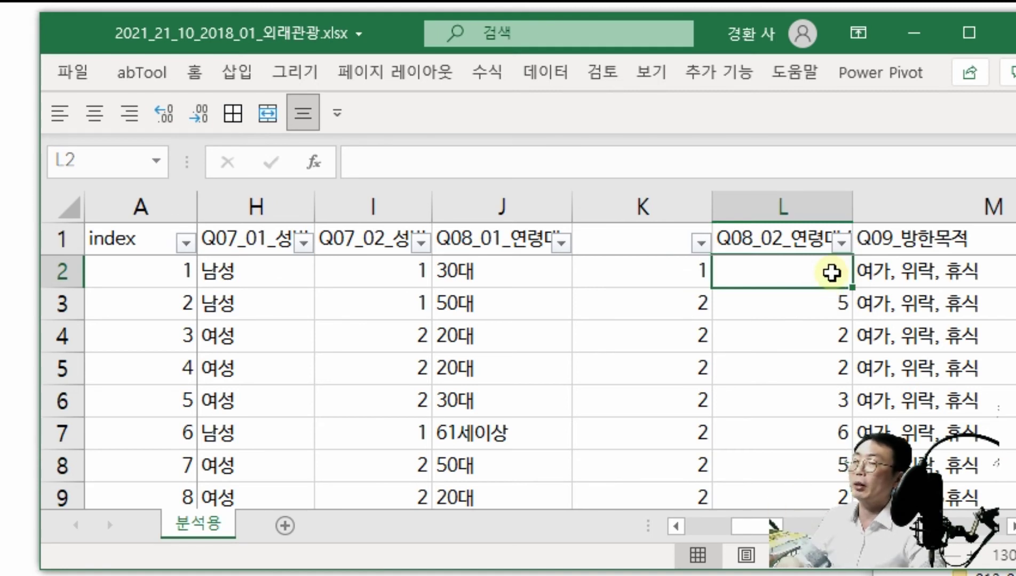
click(642, 271)
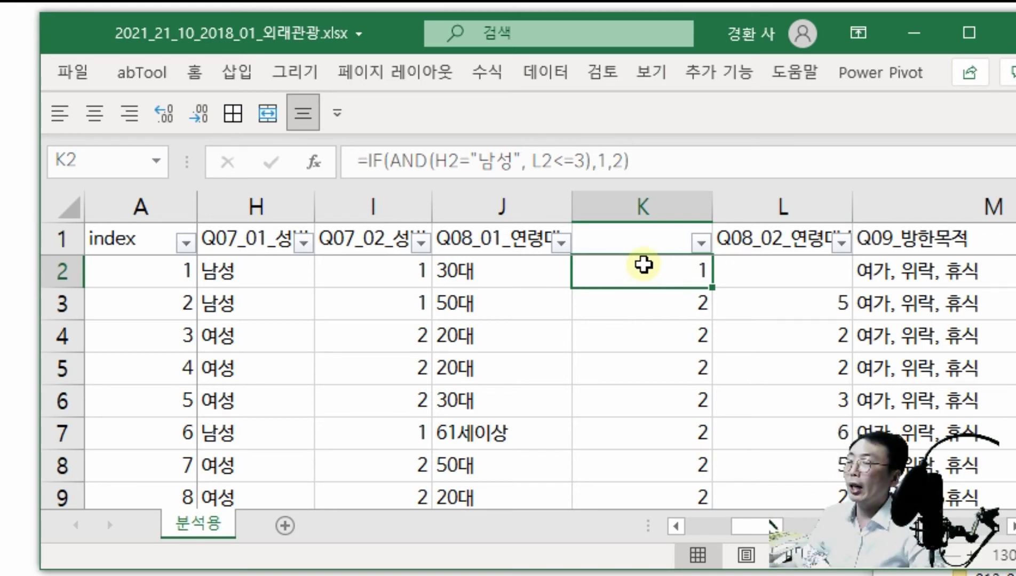
click(645, 205)
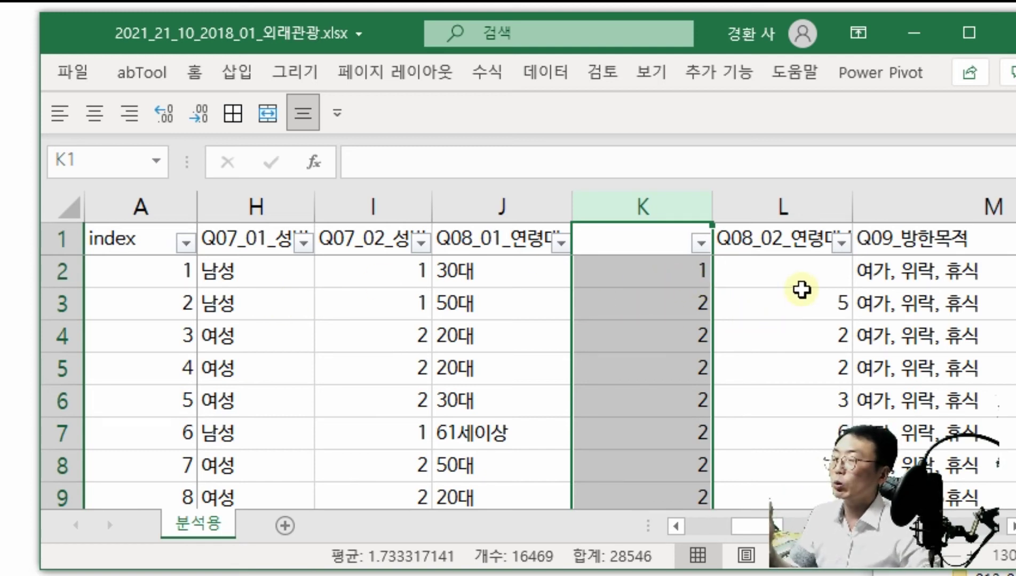
Step: Clear K2 and start a new formula there with an OR function nested inside IF
click(644, 274)
key(Delete)
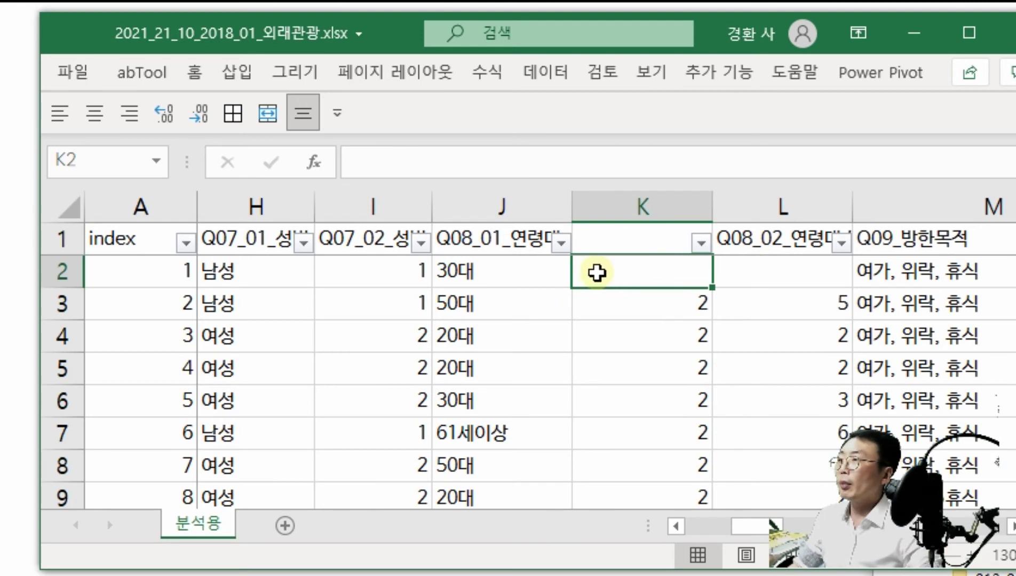
click(242, 269)
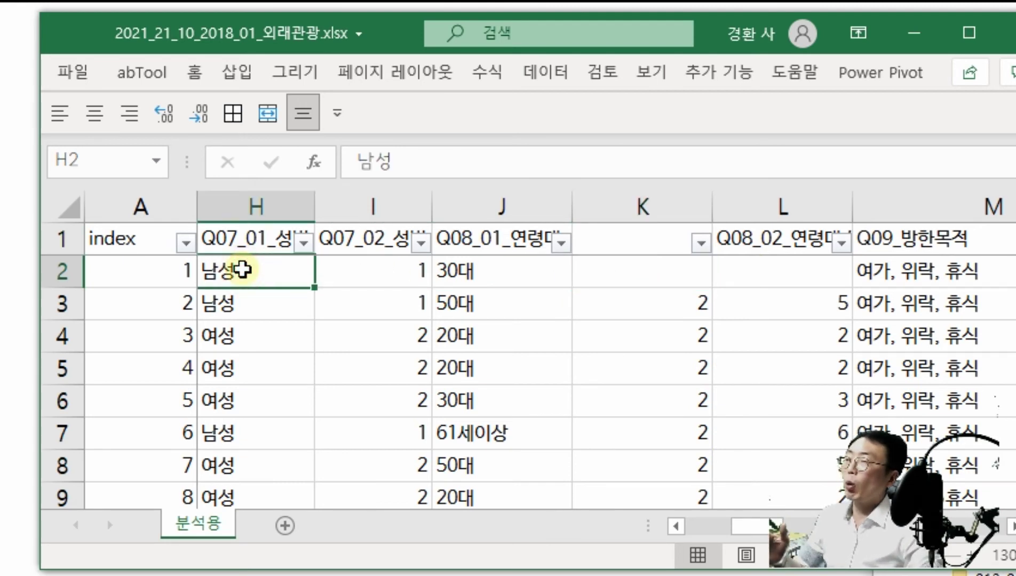
click(482, 269)
click(600, 272)
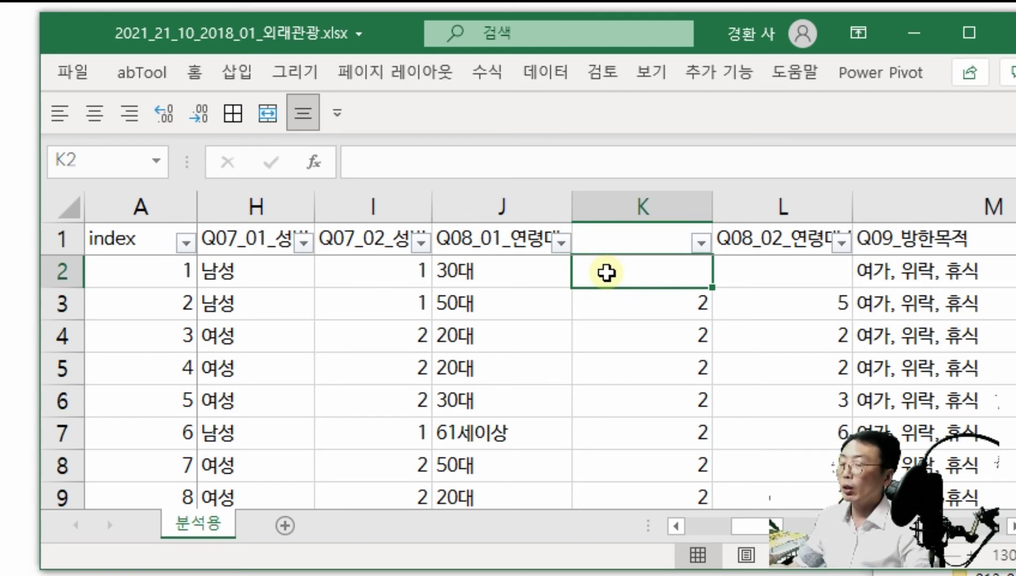
text(=if)
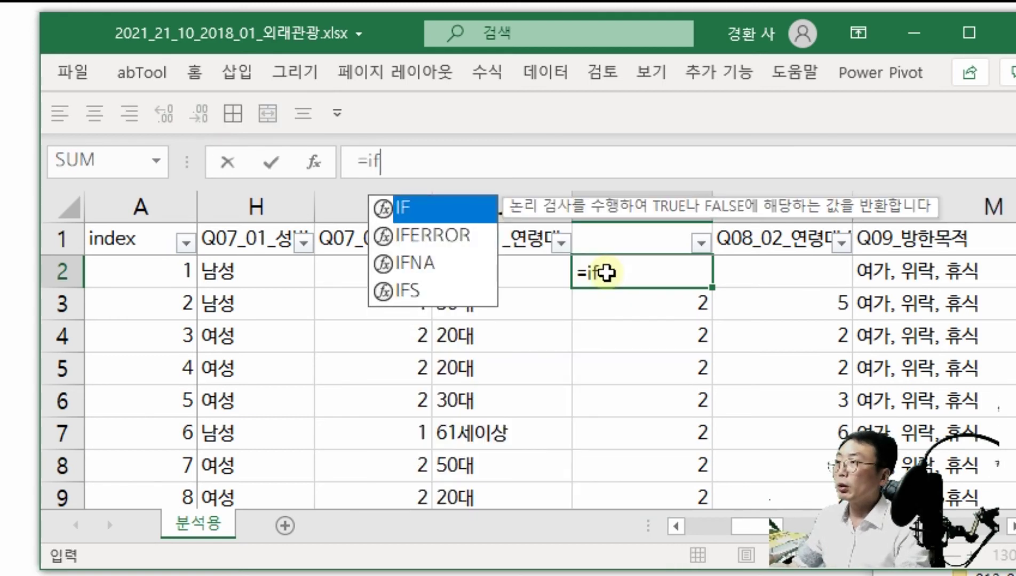
text(()
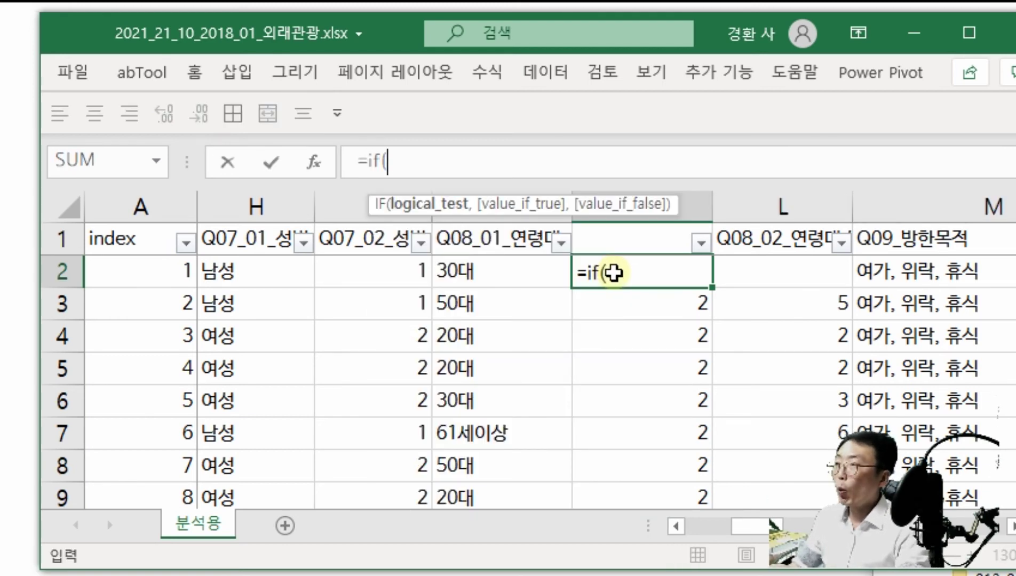
text(or()
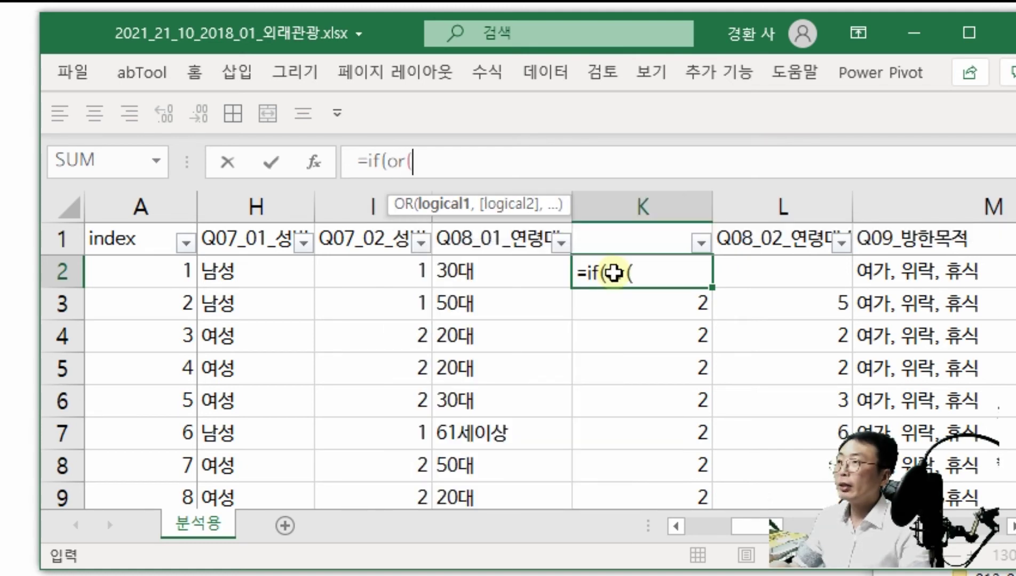
Step: Enter H2="여성" as the first condition of the OR function in K2
click(279, 277)
text(=")
text(d)
key(BackSpace)
text(여상)
key(BackSpace)
key(BackSpace)
text(성")
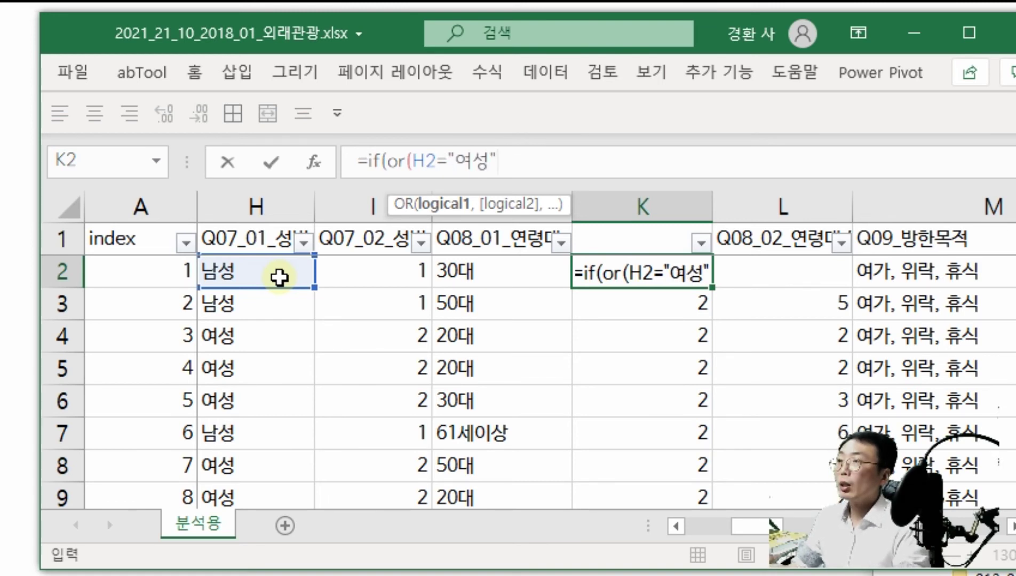
Step: Add J2="30대" as the second OR condition in K2, with 1 as the true value and 2 as the false value
text(,)
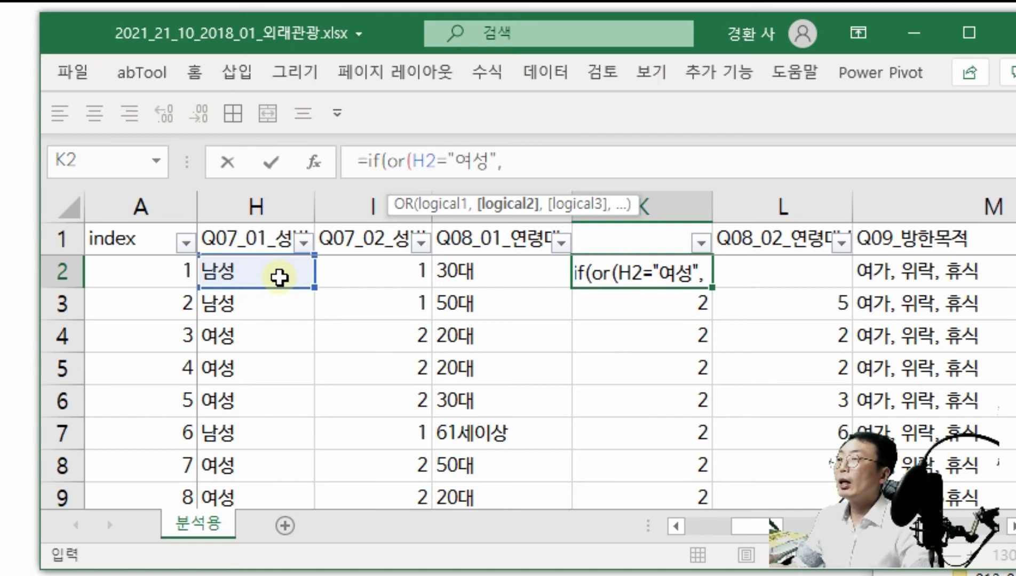
click(519, 269)
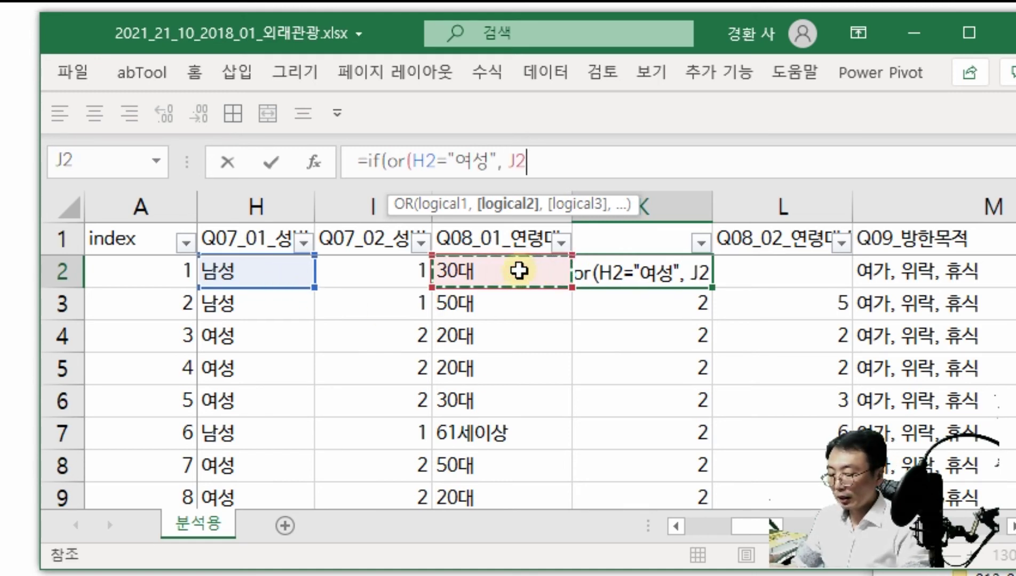
text(="30대)
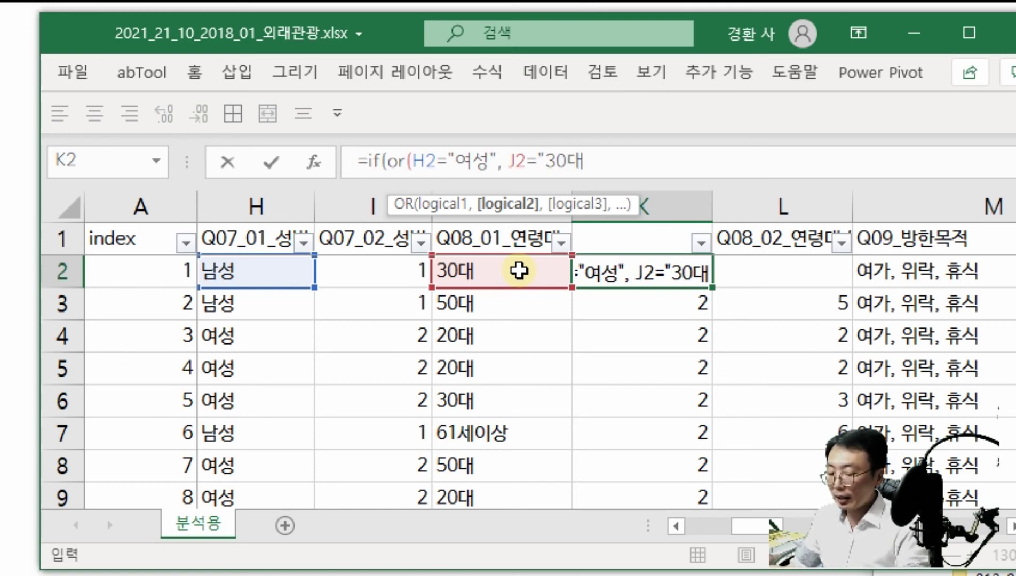
text(")
text())
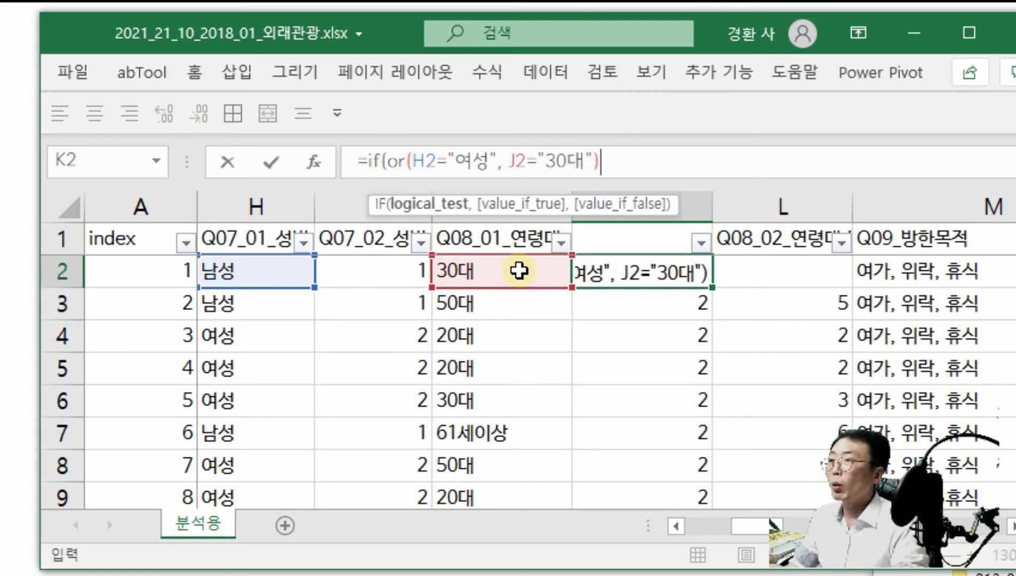
text(, 1,)
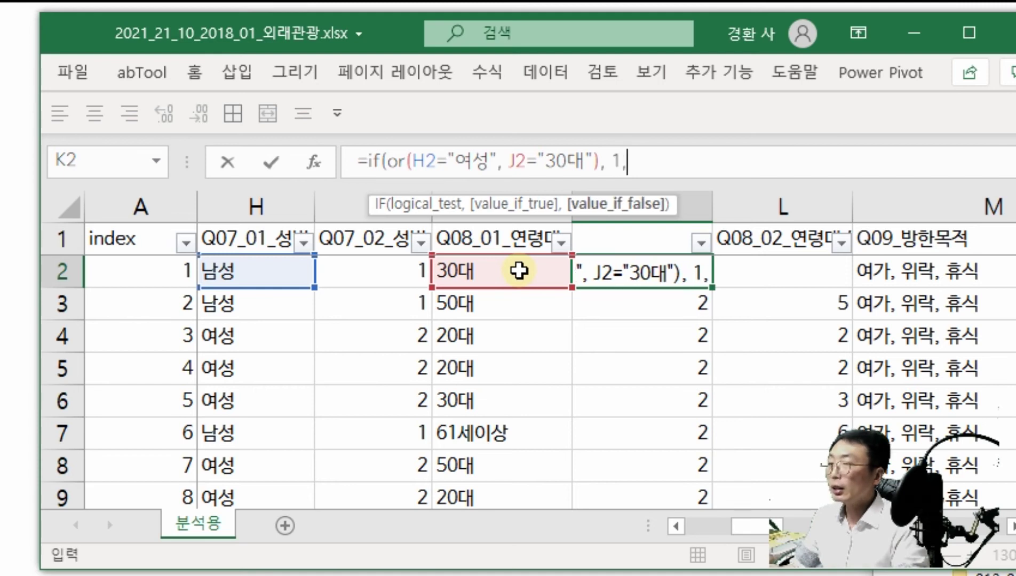
text( 2))
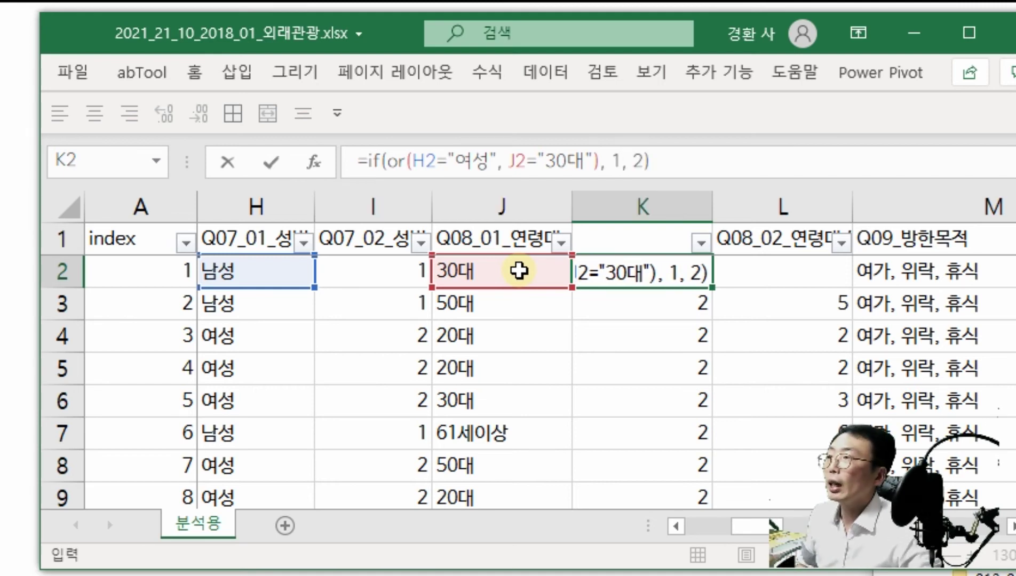
Step: Change the second OR condition in K2 to J2<="30대" and fill the formula down column K
click(533, 161)
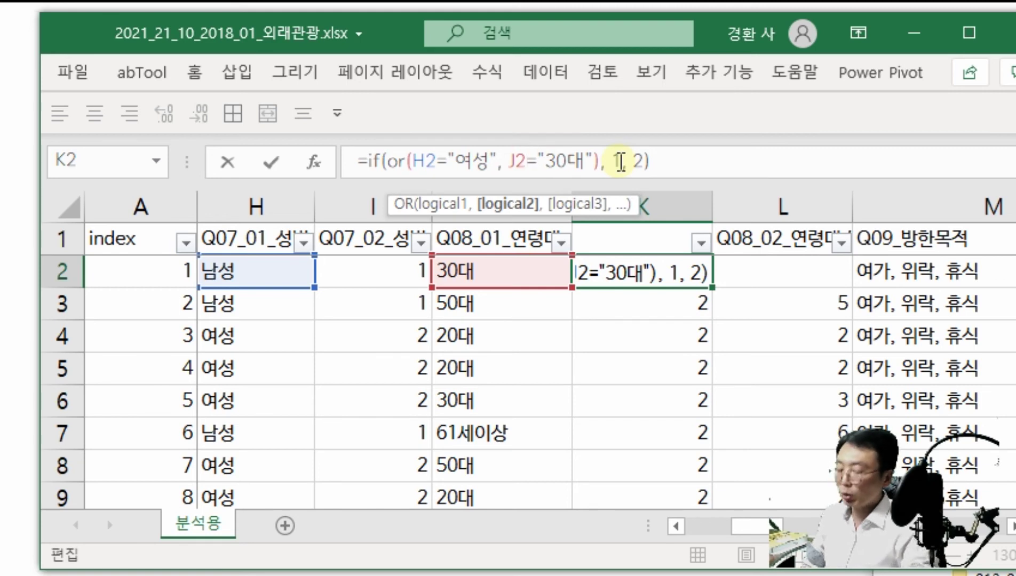
text(<)
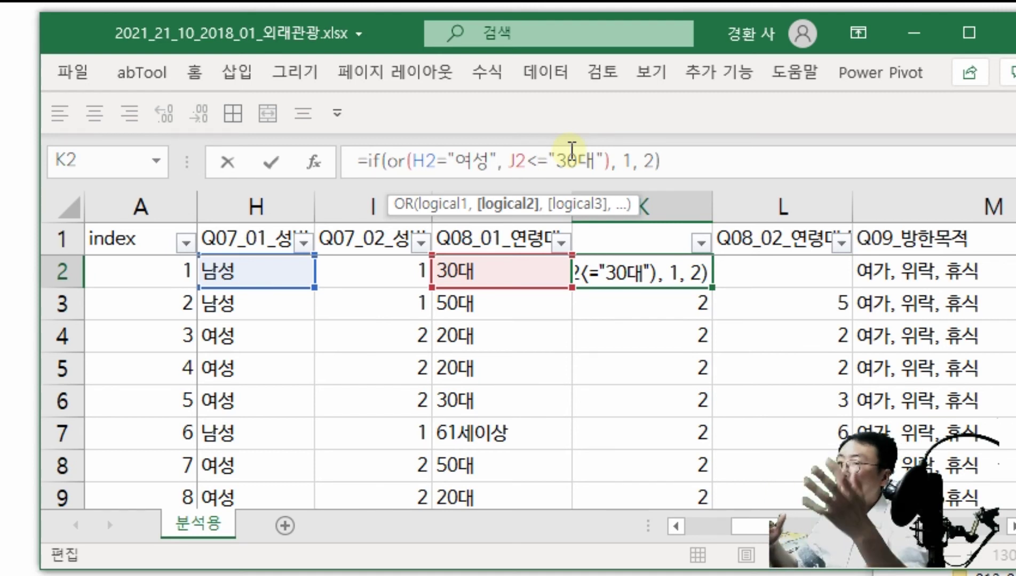
key(Return)
key(Up)
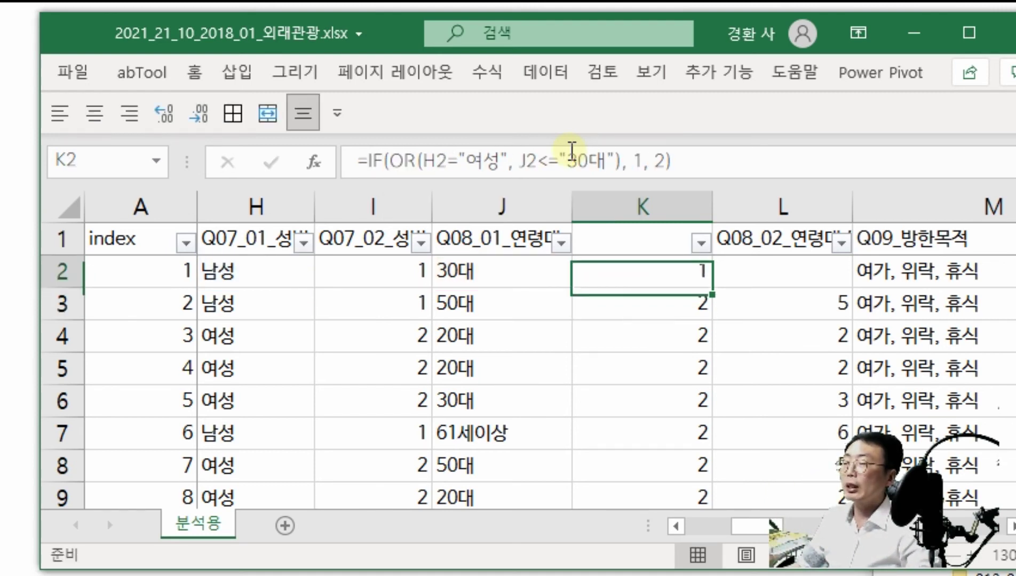
double_click(712, 287)
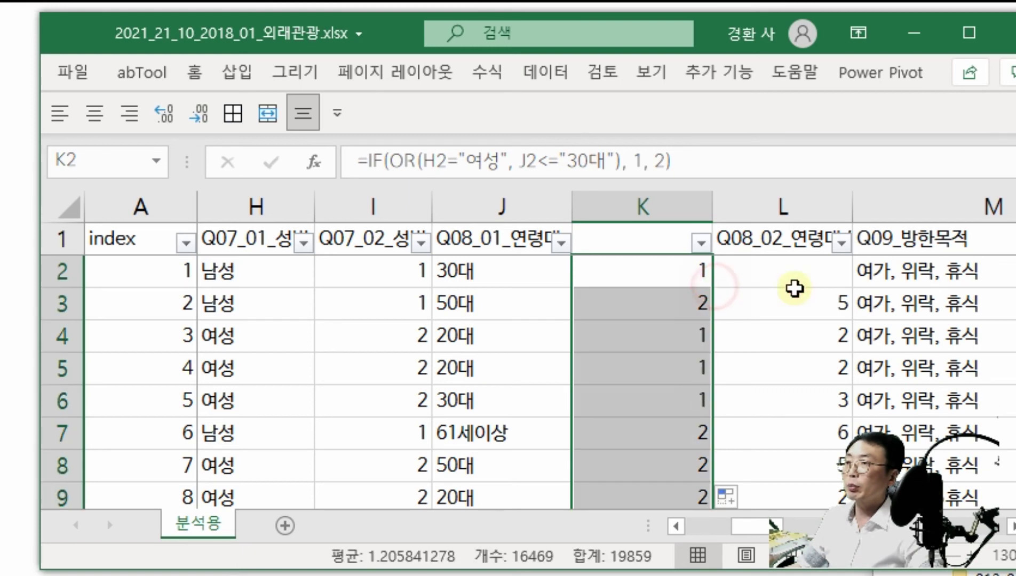
Step: Compare the OR results in column K with the gender and age values in rows 2 to 4
click(821, 277)
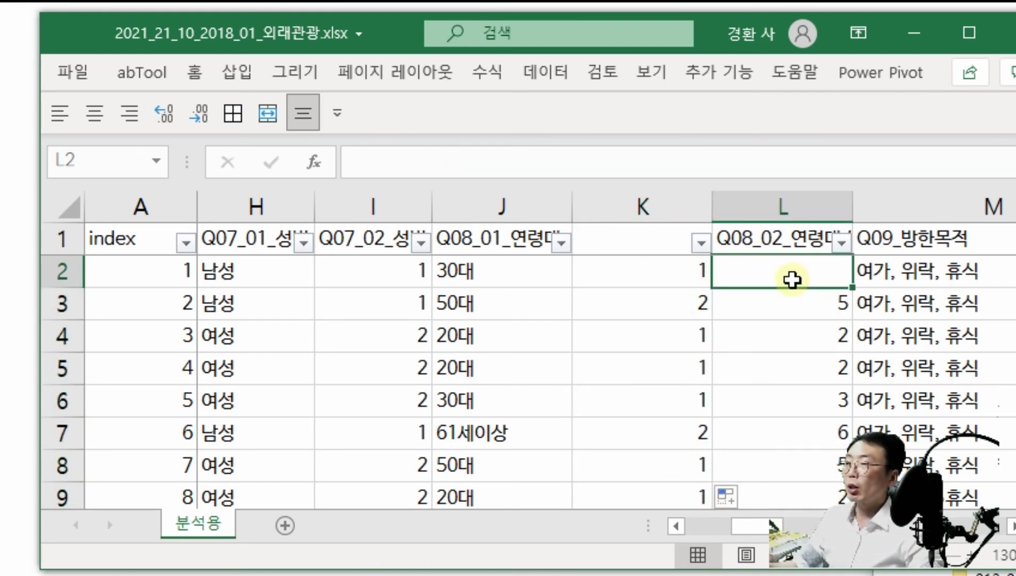
click(693, 284)
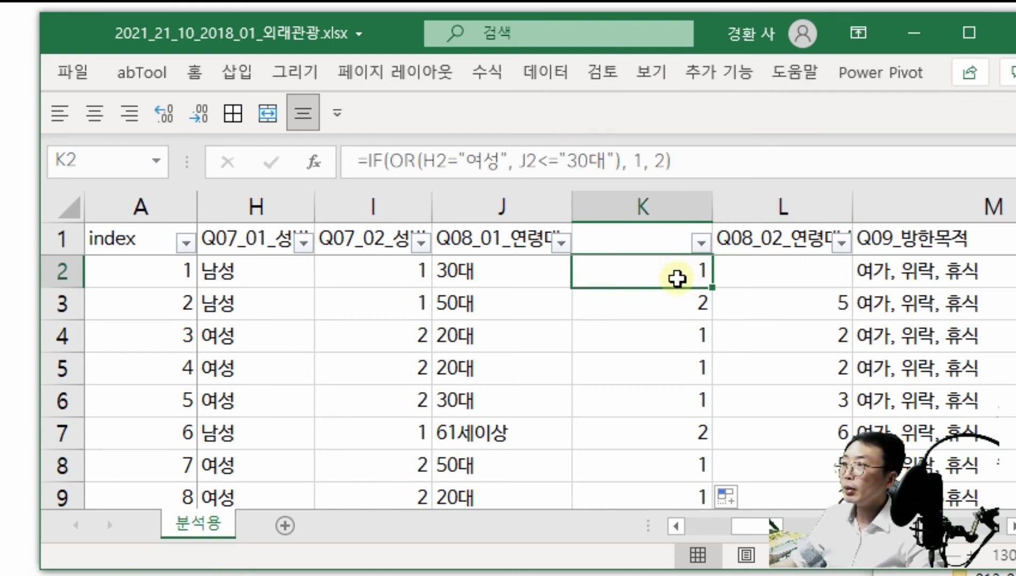
click(263, 331)
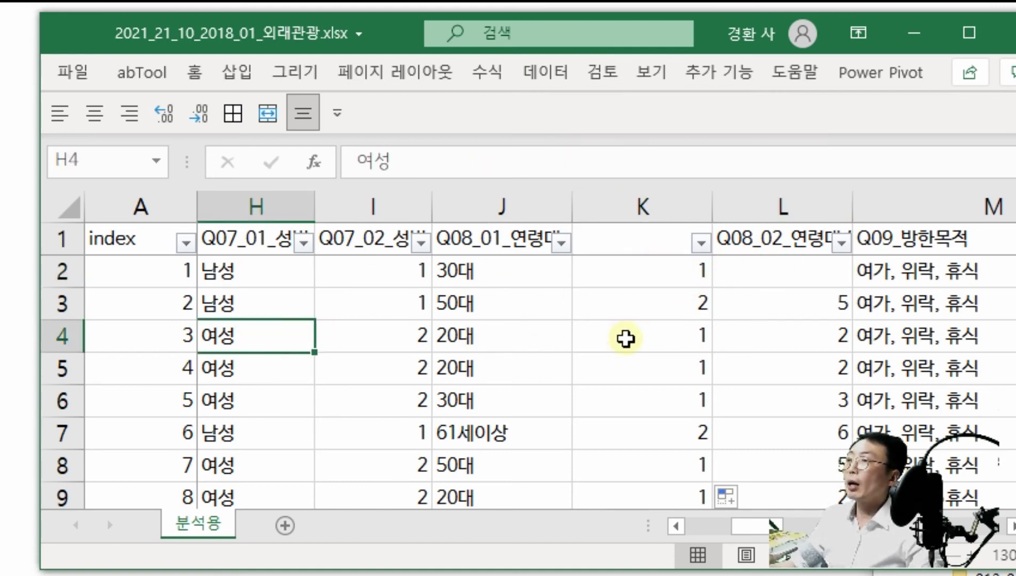
click(643, 312)
click(459, 335)
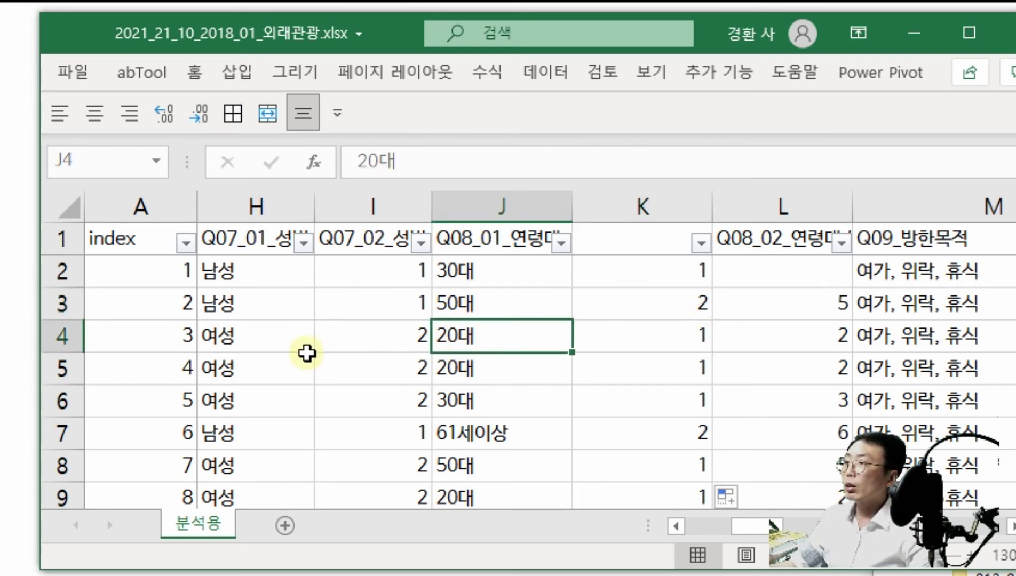
click(246, 342)
click(630, 360)
click(487, 339)
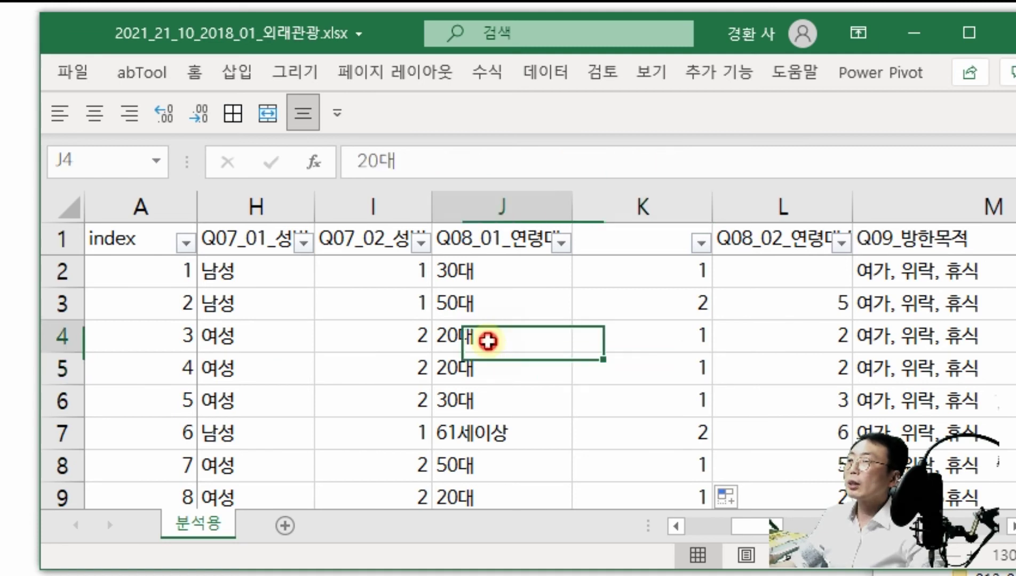
click(662, 326)
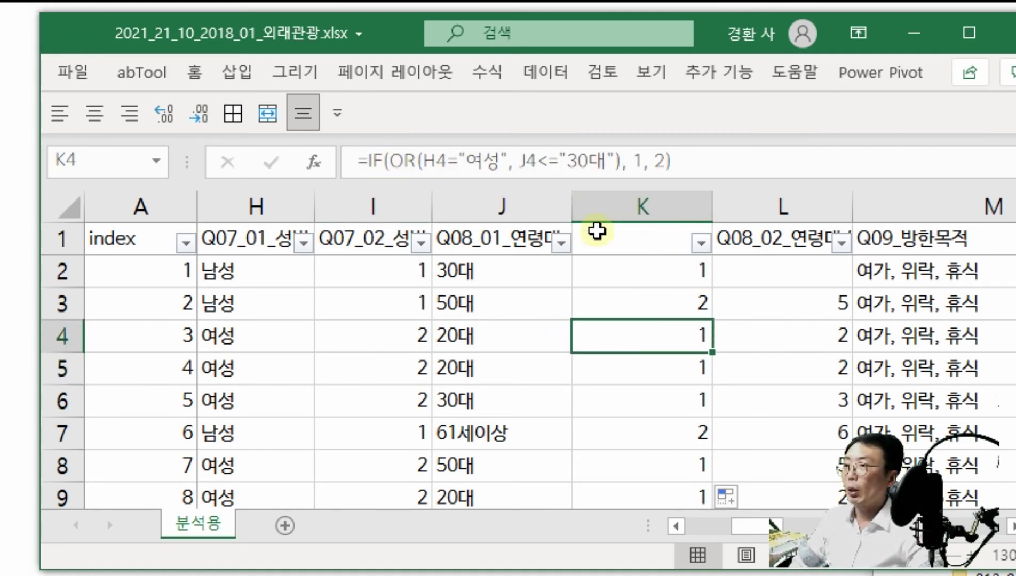
Step: Clear all the contents of column K
click(652, 207)
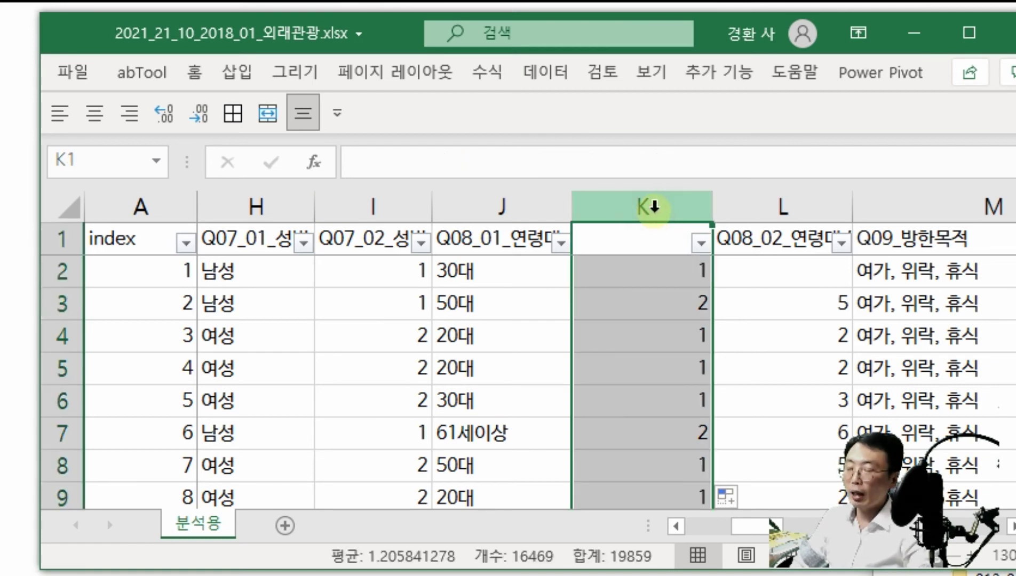
key(Delete)
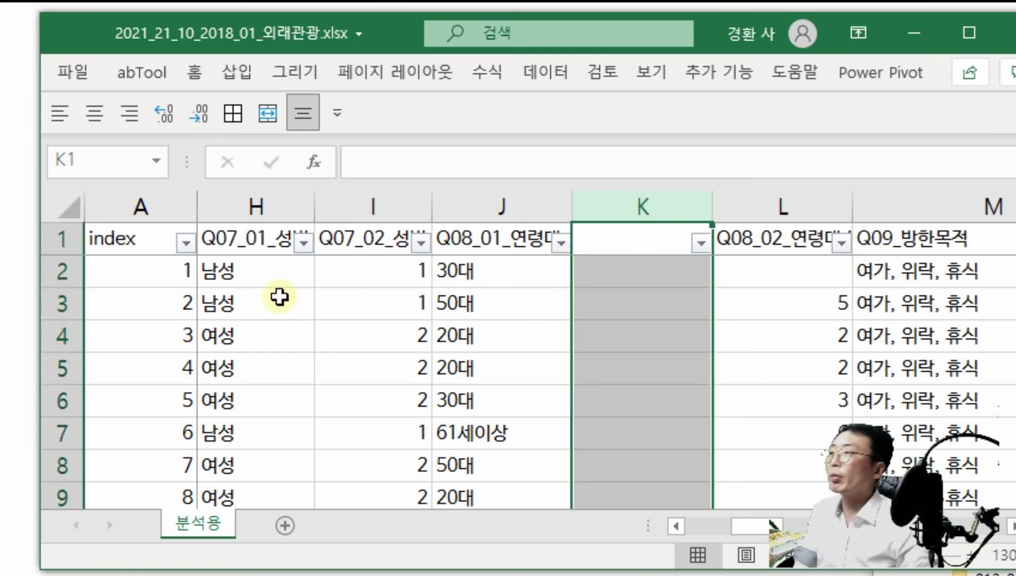
click(269, 275)
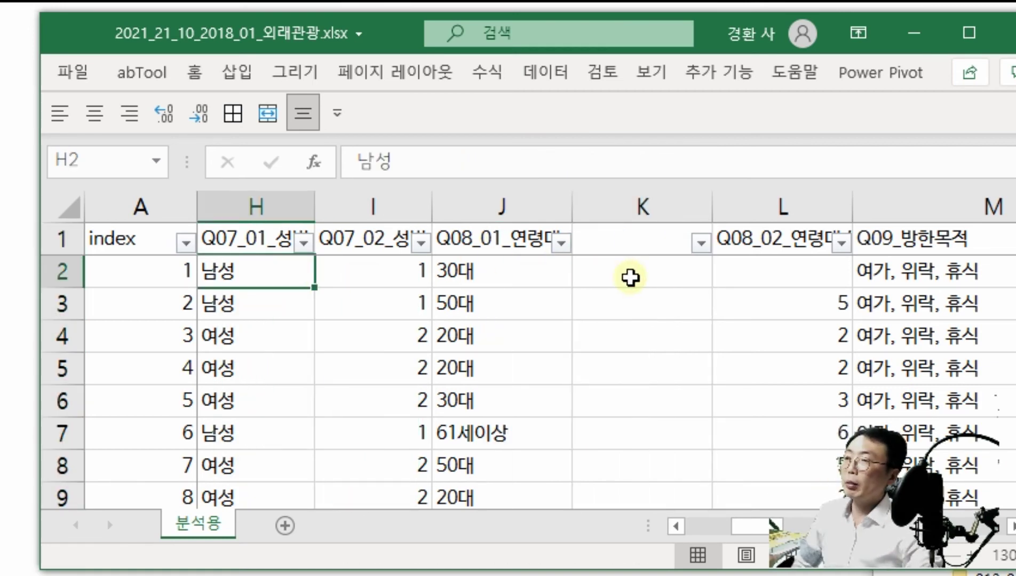
click(801, 275)
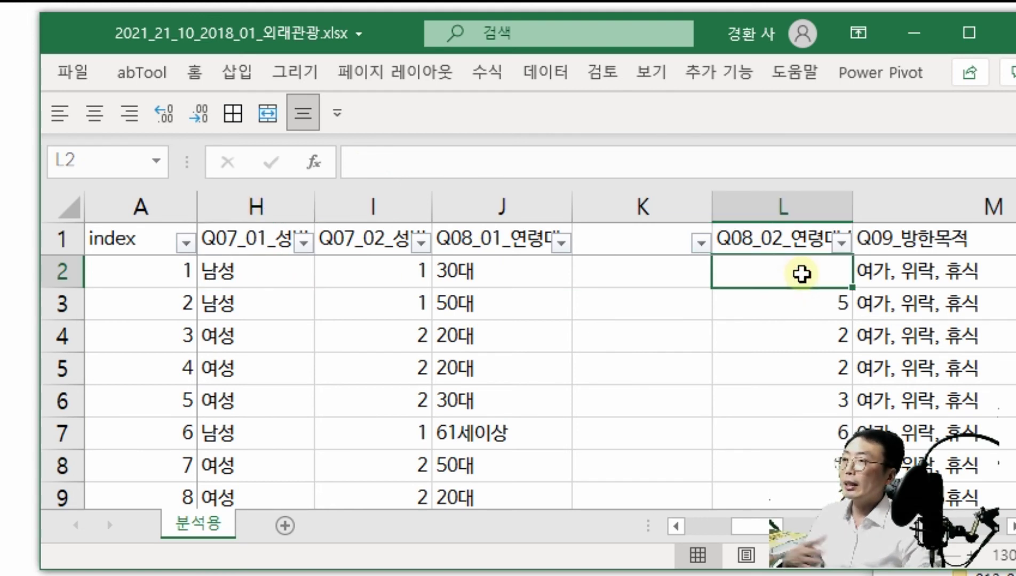
Step: Start a new formula in K2 with an AND function nested inside IF
click(683, 275)
text(=)
text(ㅑㄹ)
key(BackSpace)
key(BackSpace)
key(Hangul)
text(if)
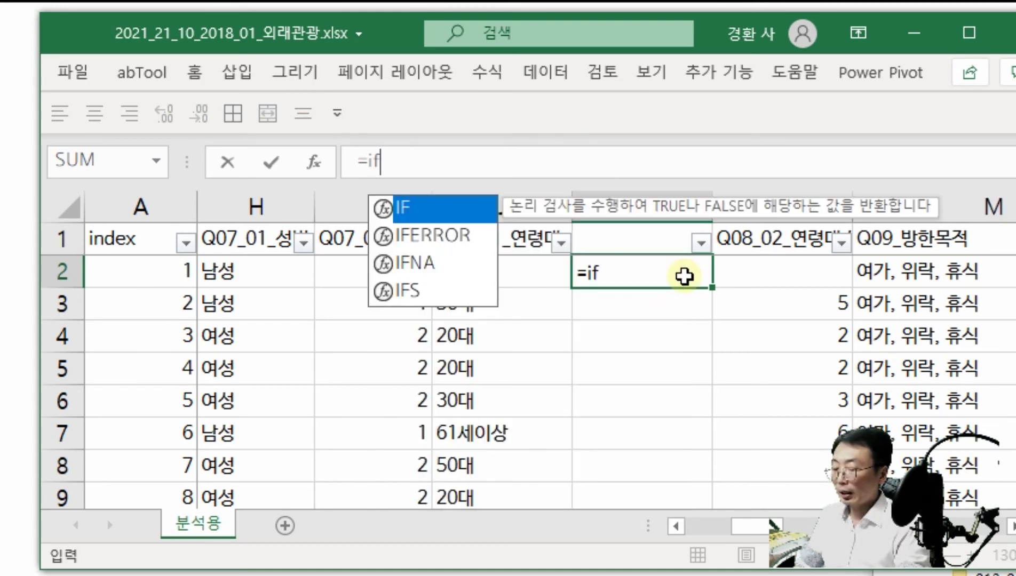
text(()
click(241, 265)
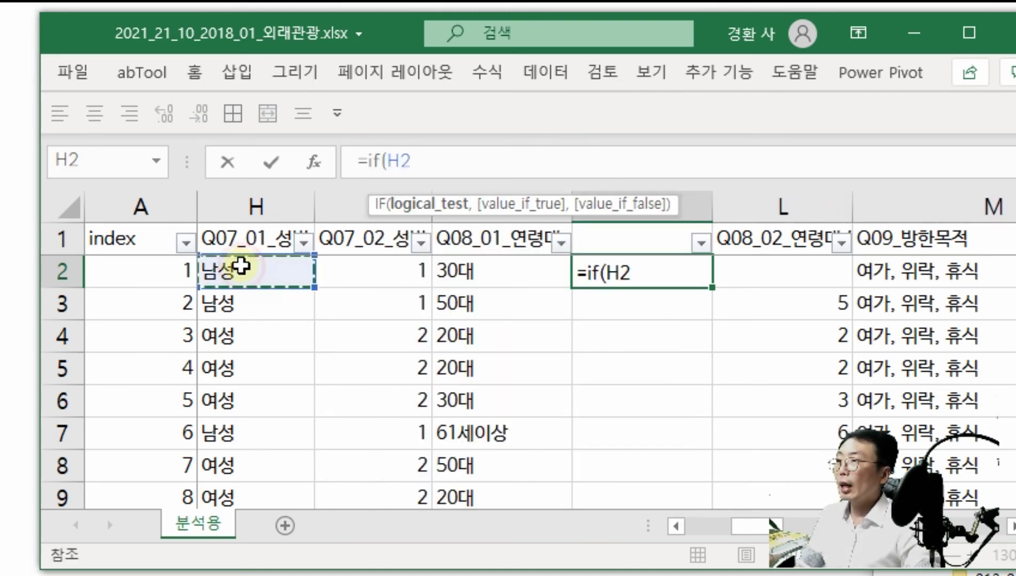
key(BackSpace)
key(BackSpace)
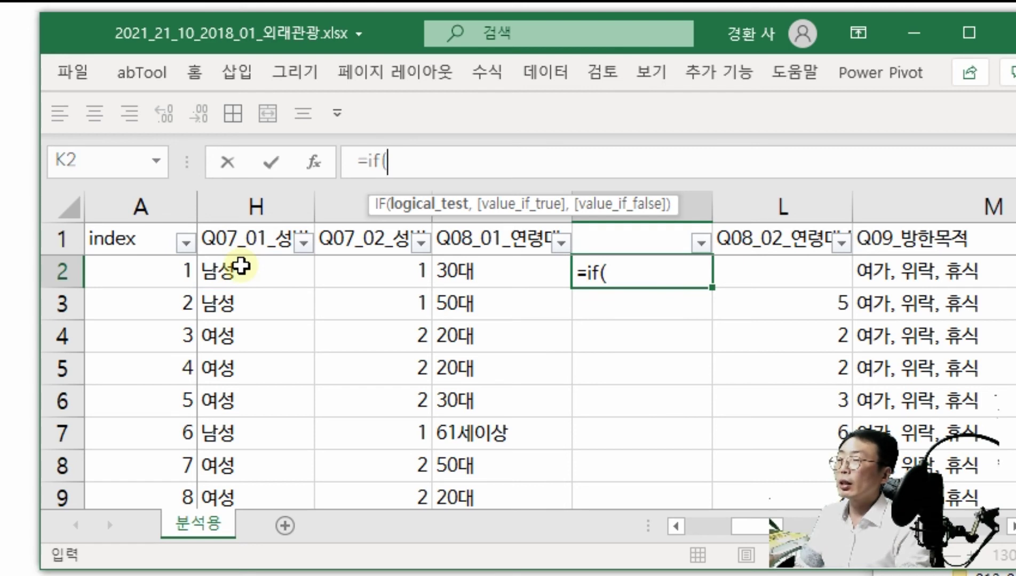
text(and()
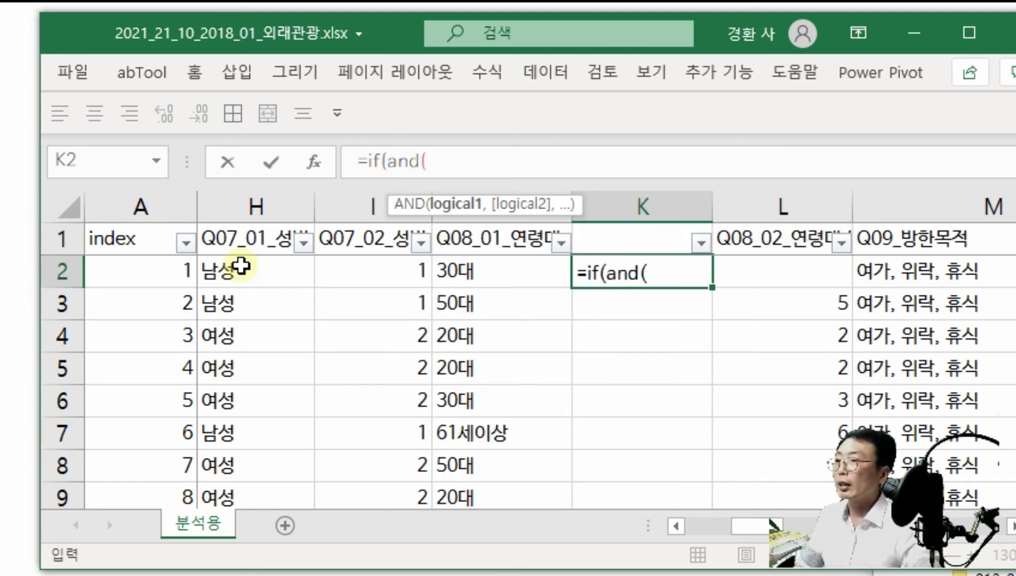
Step: Enter H2="남성" as the first condition of the AND function in K2
click(243, 270)
text(=)
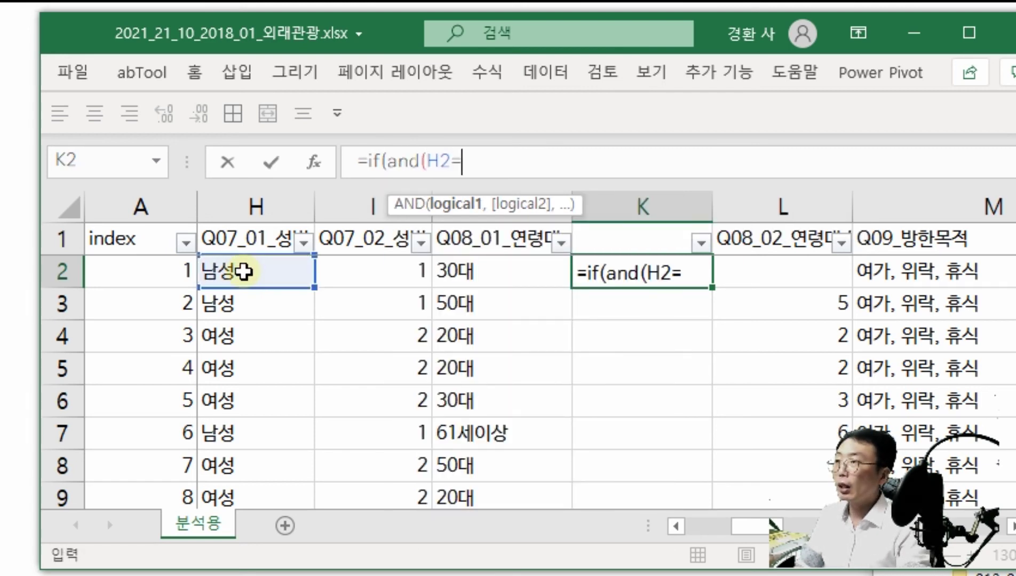
text("s)
key(BackSpace)
text(남성",)
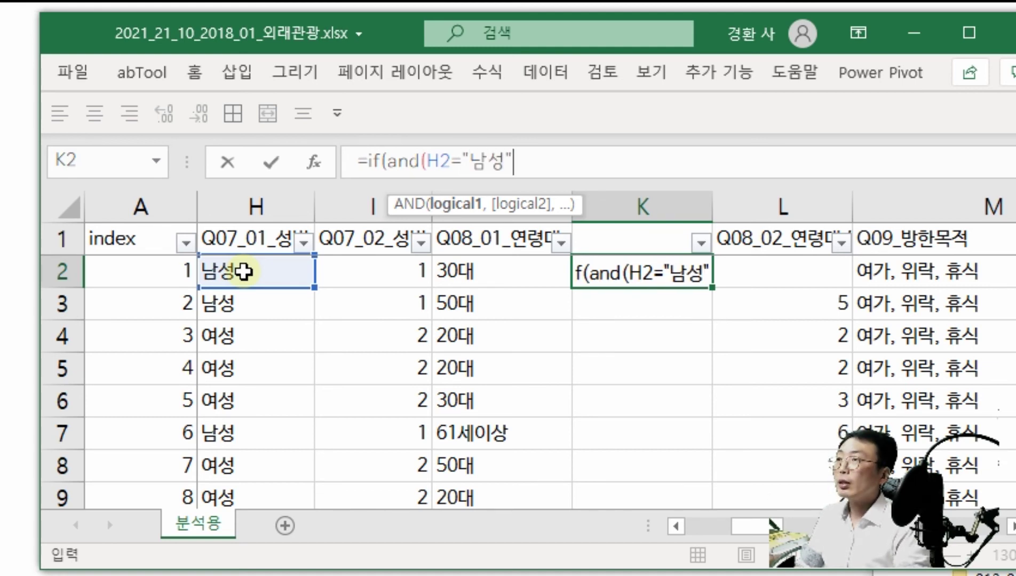
Step: Add L2<=3 as the second AND condition in K2, with 1 as the true value and 2 as the false value
click(808, 272)
text(=)
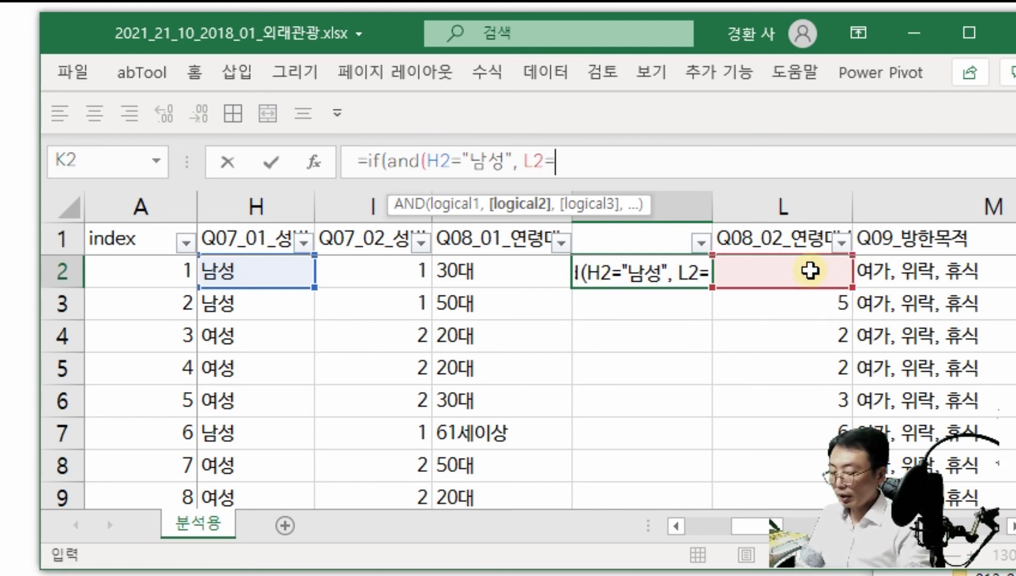
key(BackSpace)
text(<=)
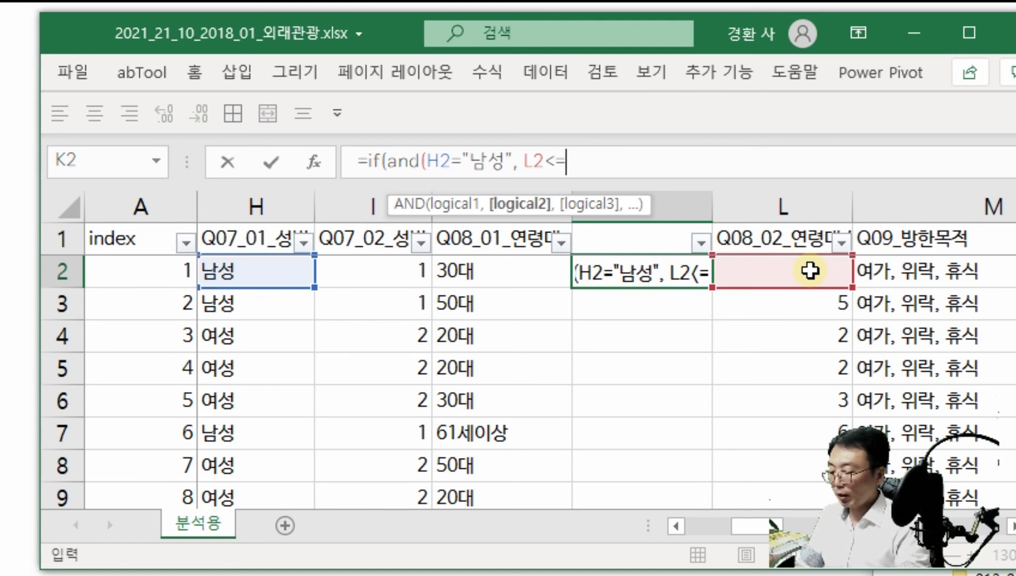
text(3)
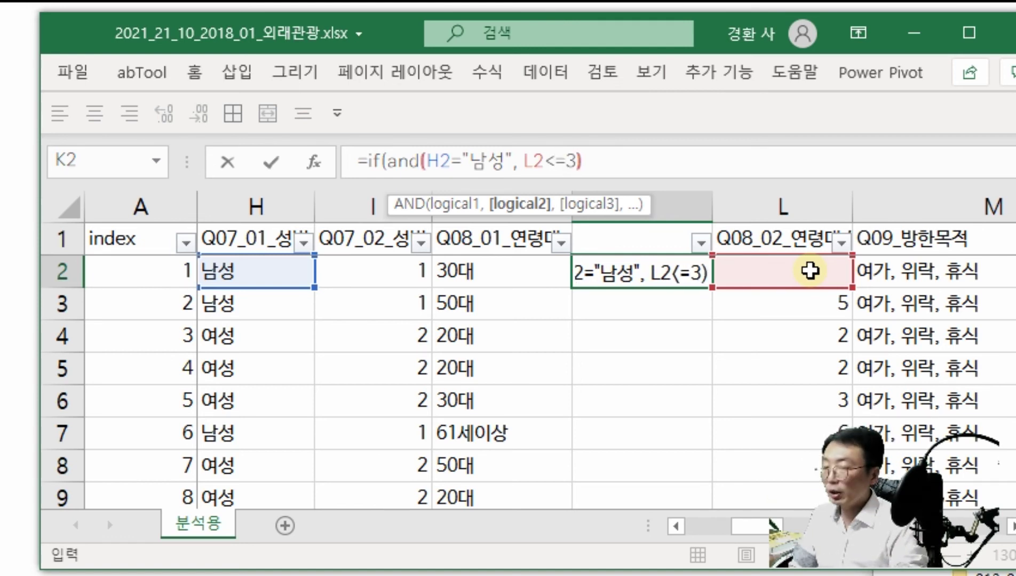
text(),1,2))
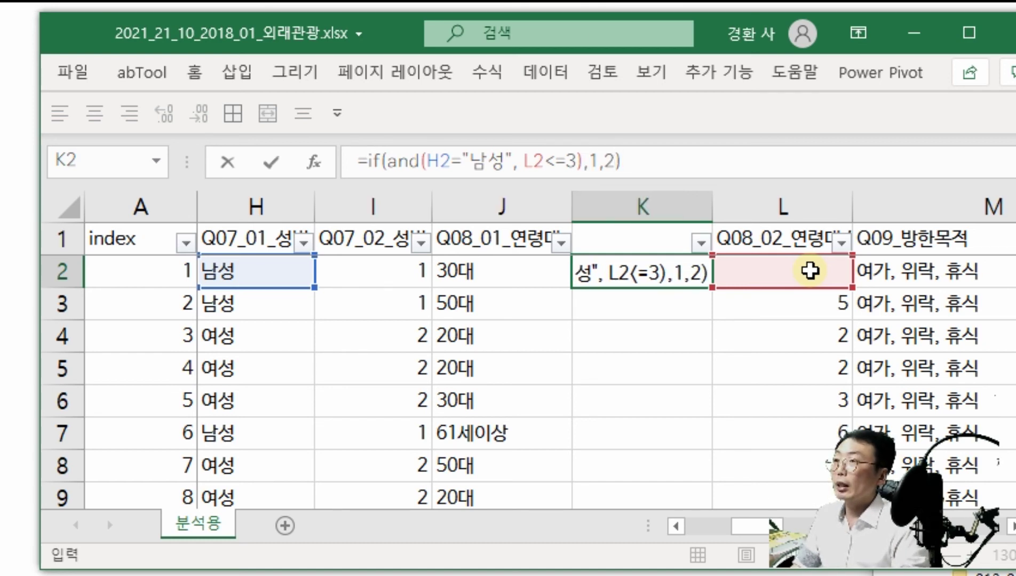
Step: Commit the IF and AND formula in K2 and fill it down column K
key(Return)
click(640, 288)
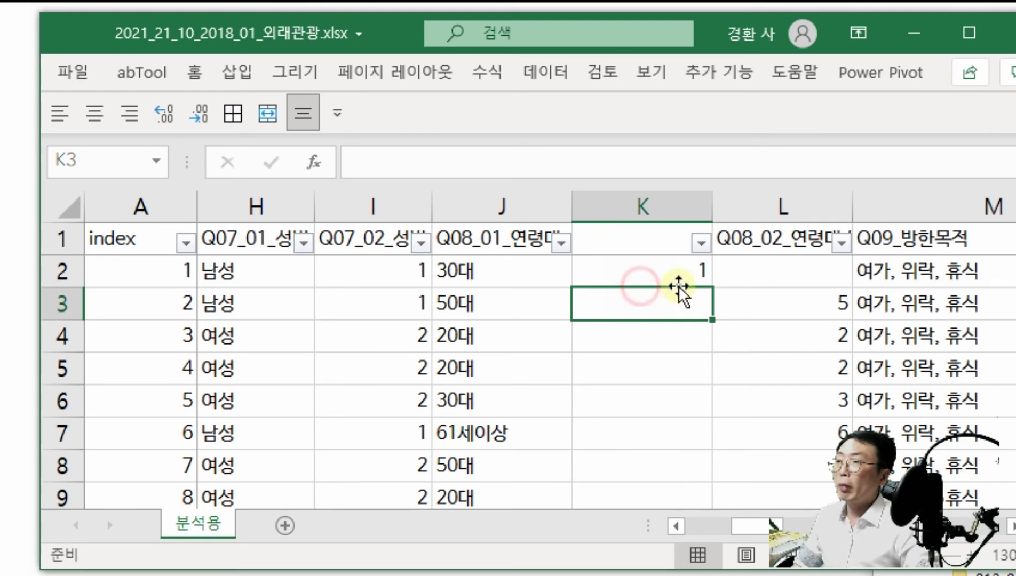
click(689, 271)
double_click(711, 287)
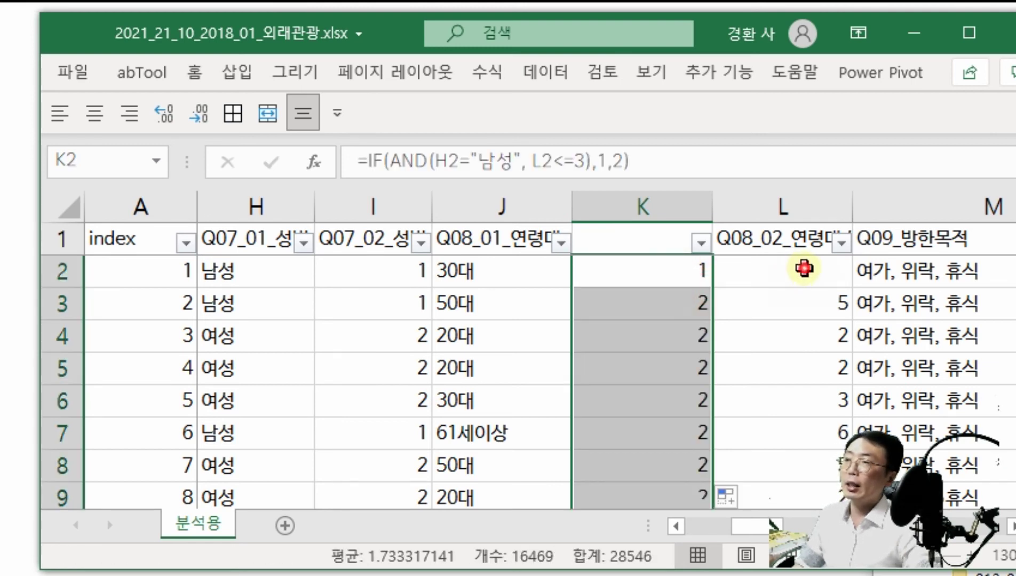
Step: Compare the result in K2 with the gender in H2 and the empty age code in L2
click(804, 268)
click(662, 271)
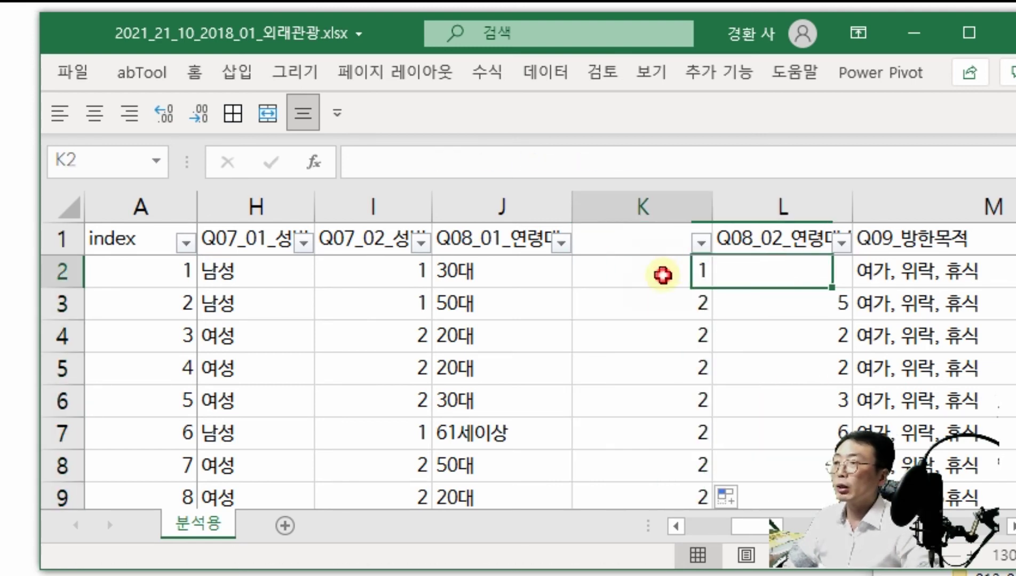
click(778, 272)
click(235, 268)
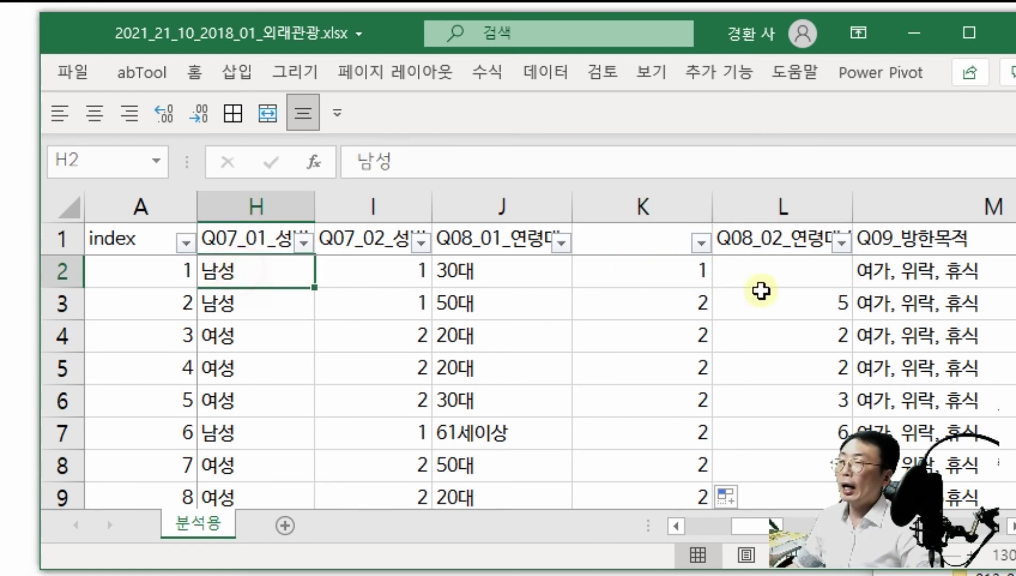
click(768, 296)
click(763, 271)
click(687, 273)
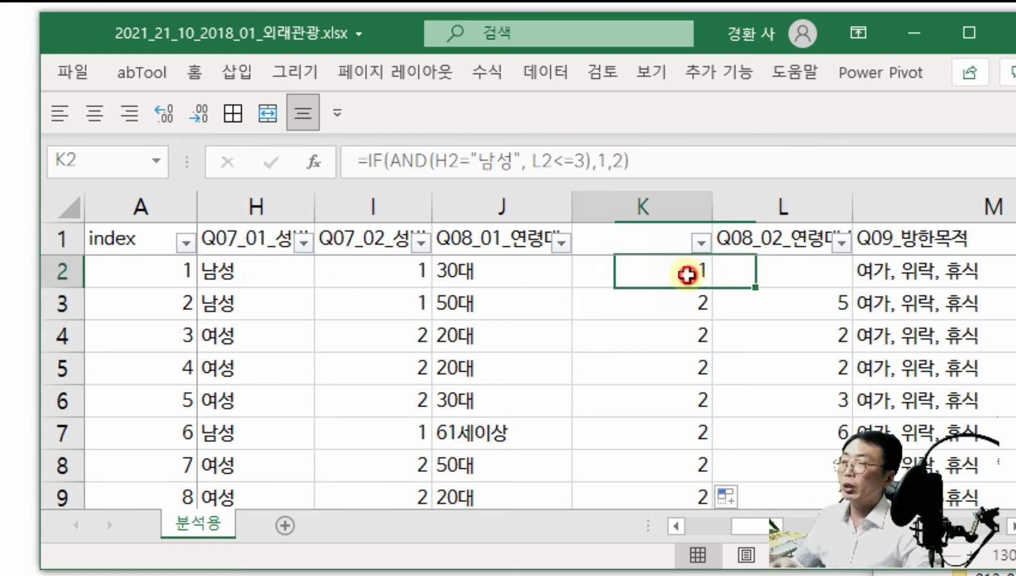
Step: Start an outer IF before the existing formula in K2, with an OR test for H2="" and L2=""
click(370, 163)
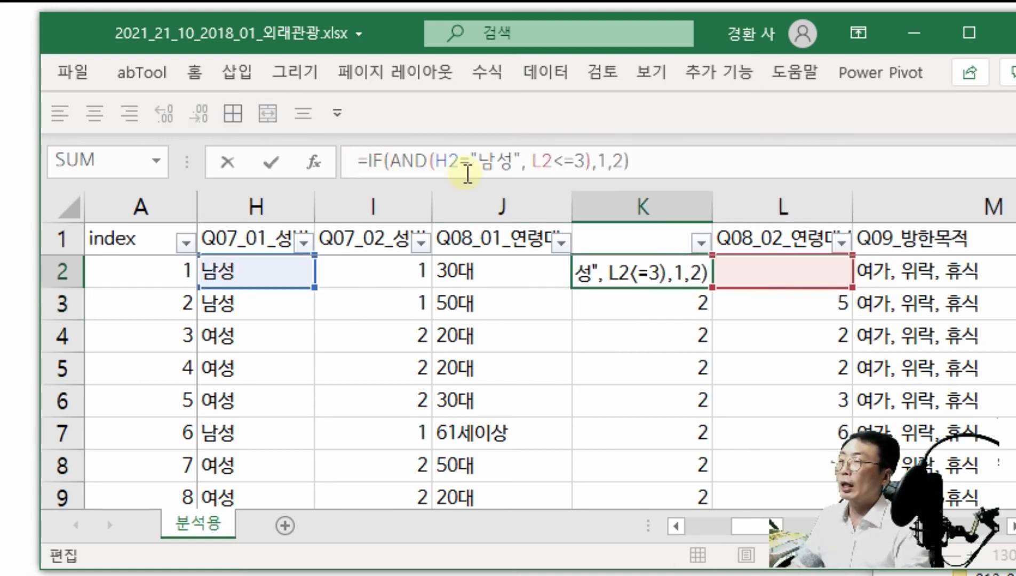
text(ㅑ)
key(BackSpace)
text(if(or)
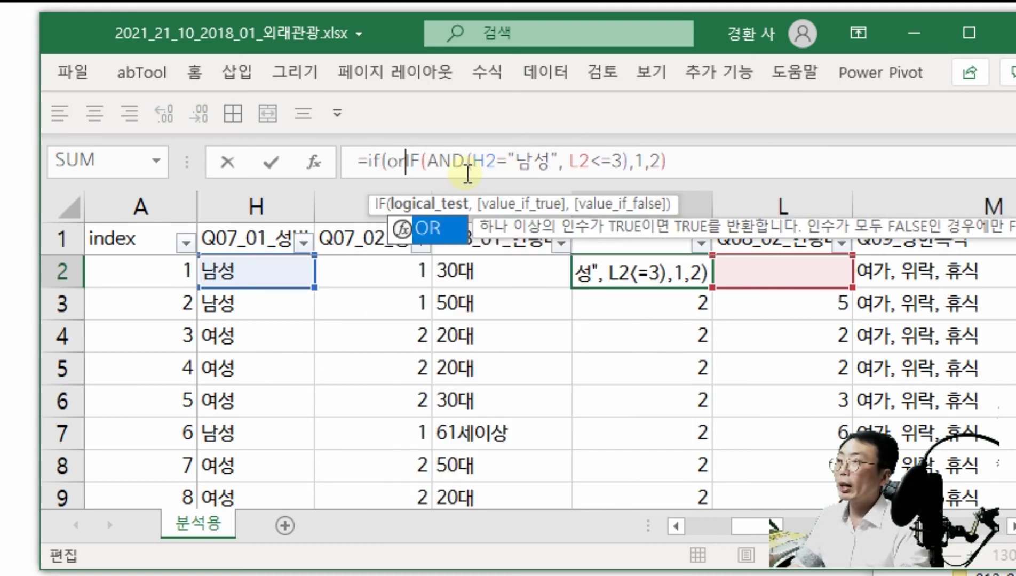
text(()
click(272, 277)
text(="")
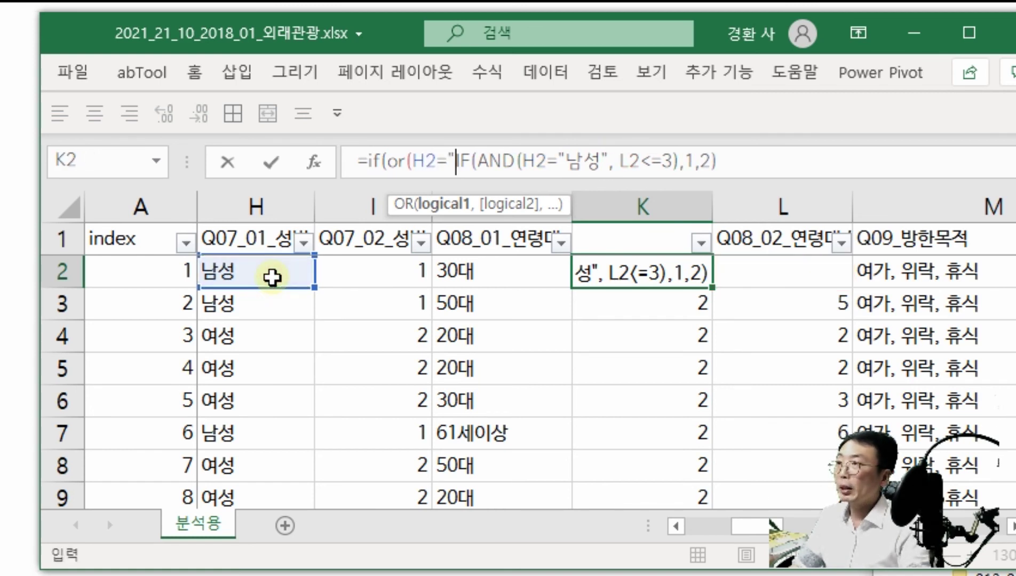
text(,)
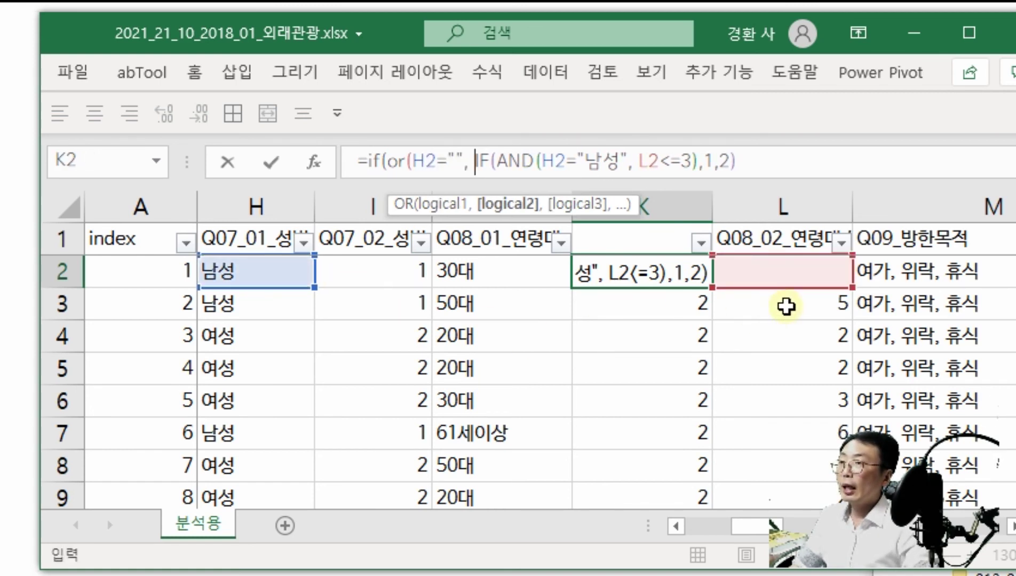
click(783, 280)
text(="")
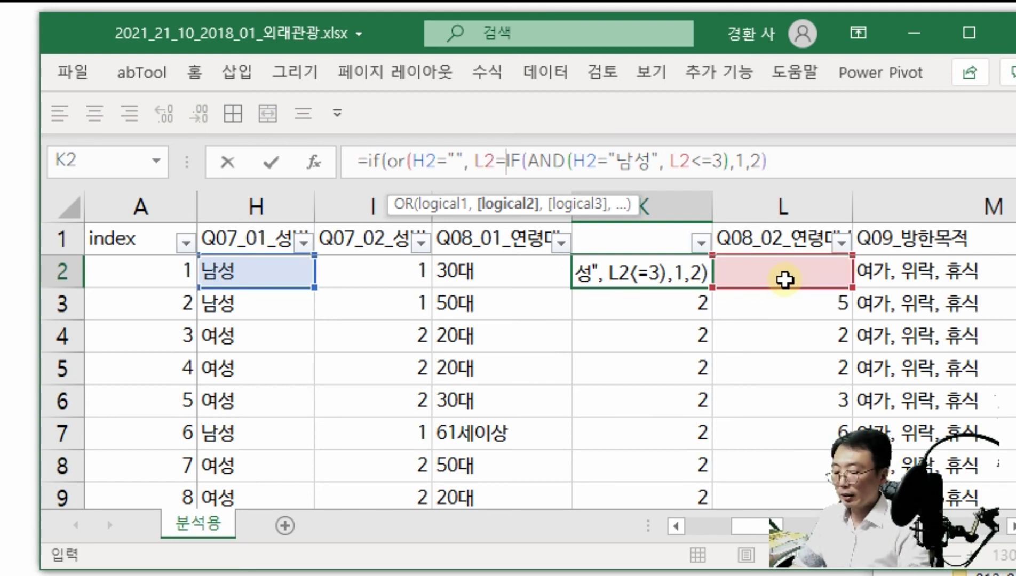
text(,)
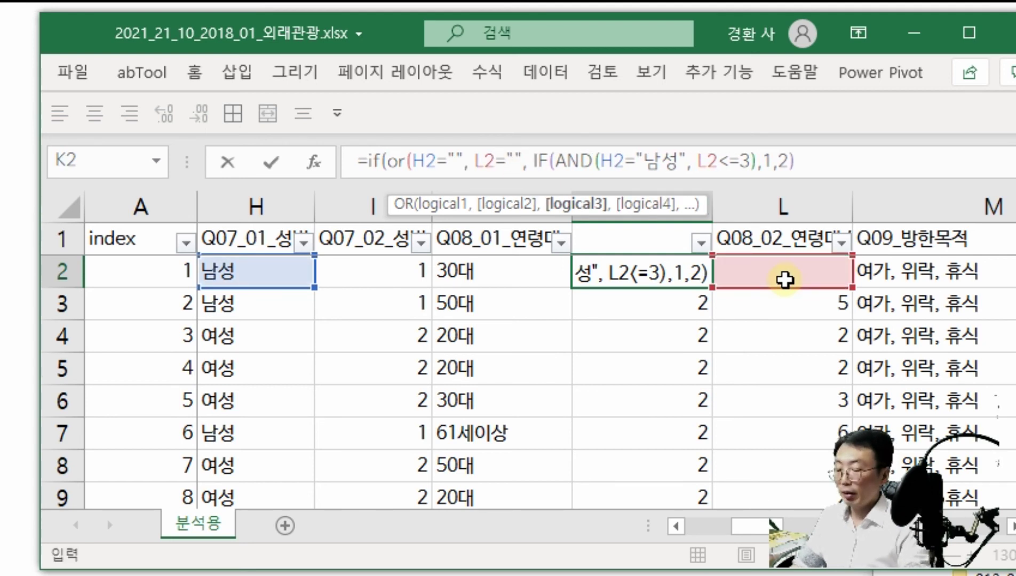
Step: Close the OR test in K2, set "" as the true value, keep the nested IF and AND as the false value, and commit
key(Left)
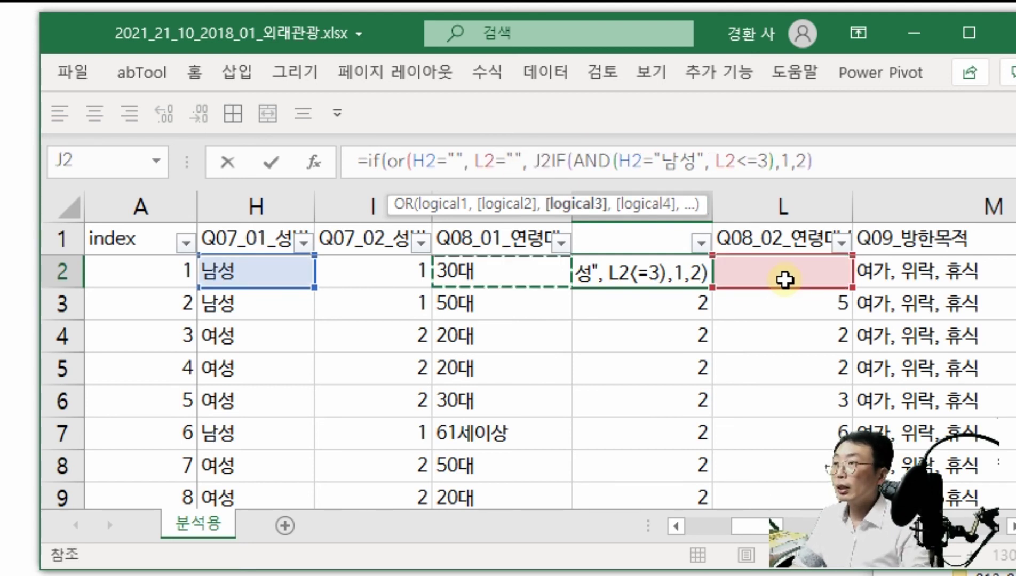
click(522, 160)
text(),)
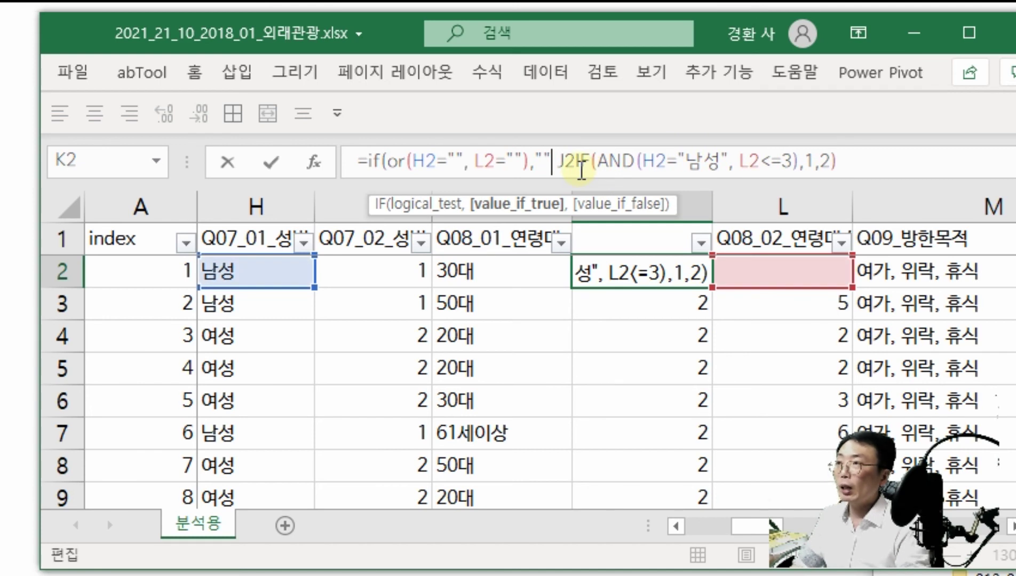
text("",)
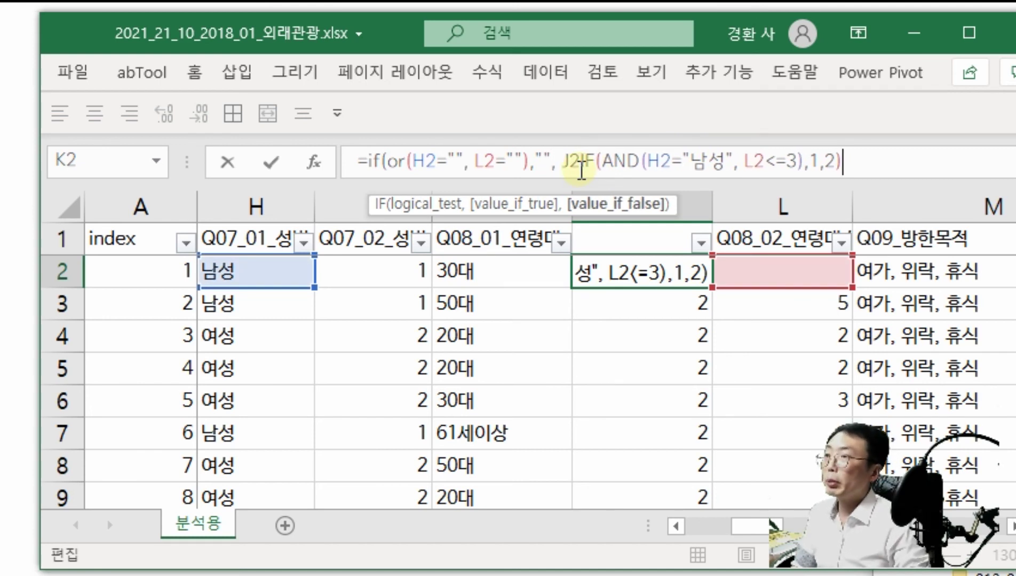
key(Return)
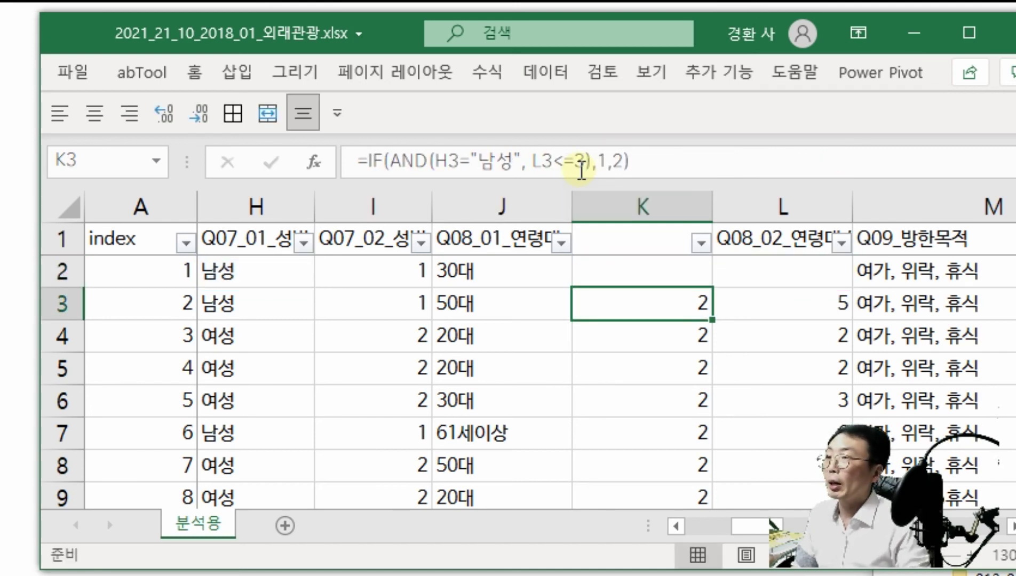
Step: Inspect the formula in K2 and consult the comparison operator table behind the workbook window
key(Up)
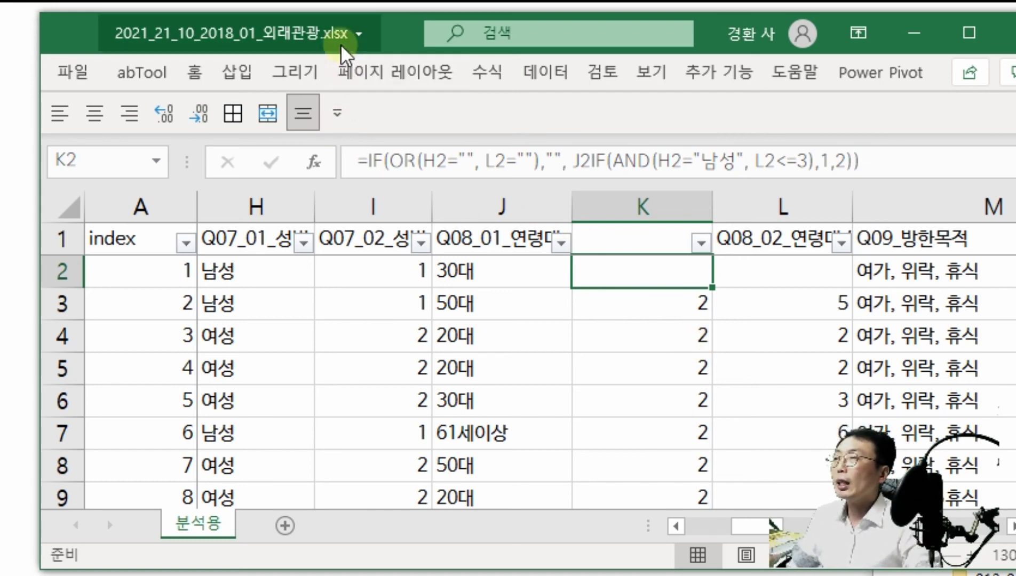
drag(292, 33, 1015, 94)
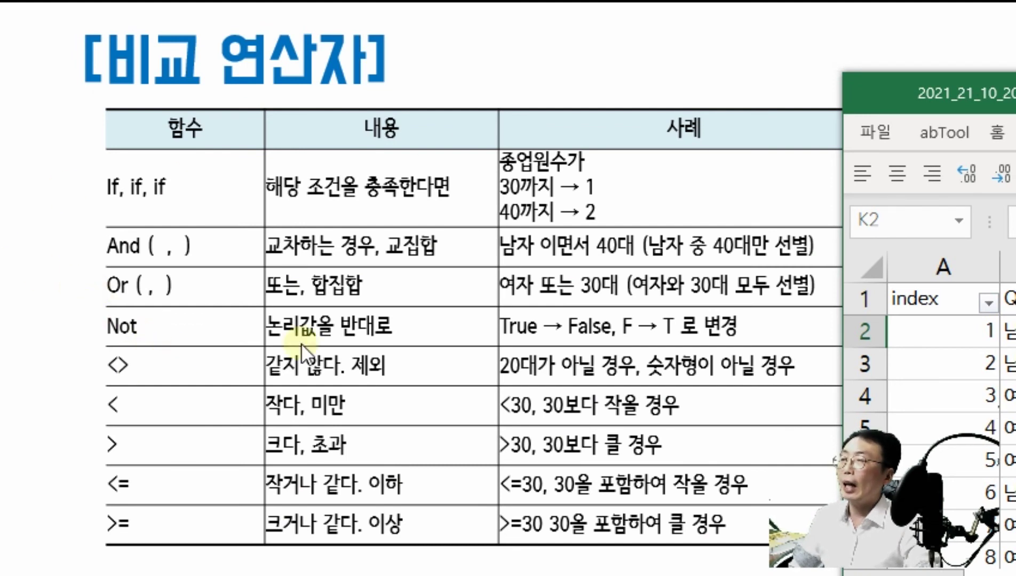
drag(1015, 103, 343, 39)
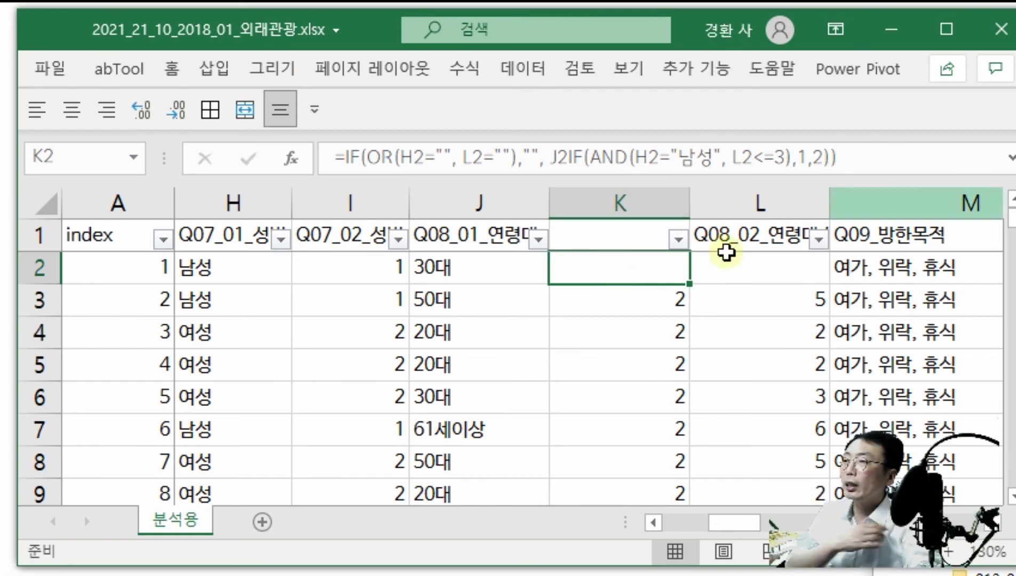
Step: Insert a blank column before column K and select K2 in it
click(637, 196)
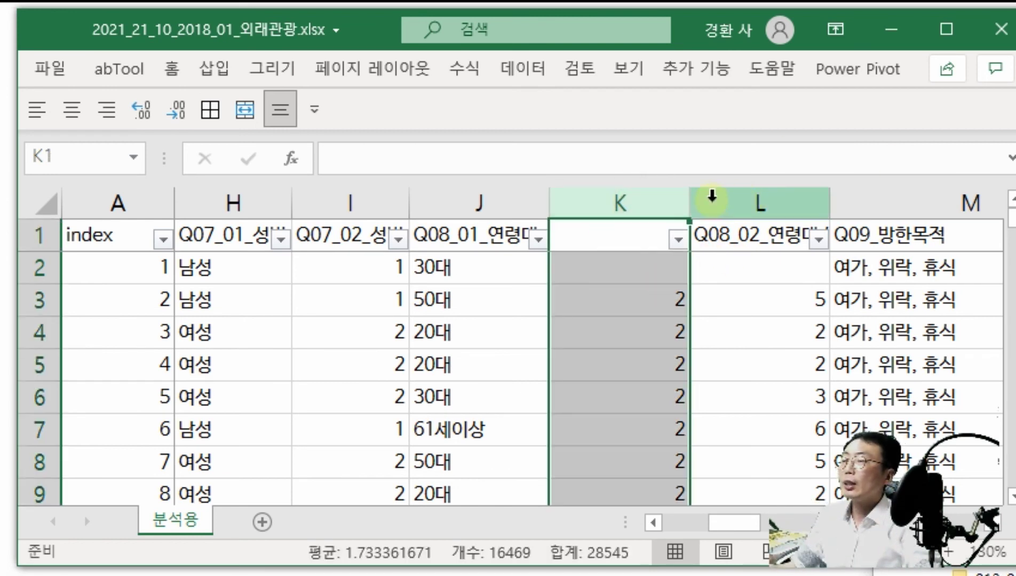
key(ctrl+shift+plus)
key(Down)
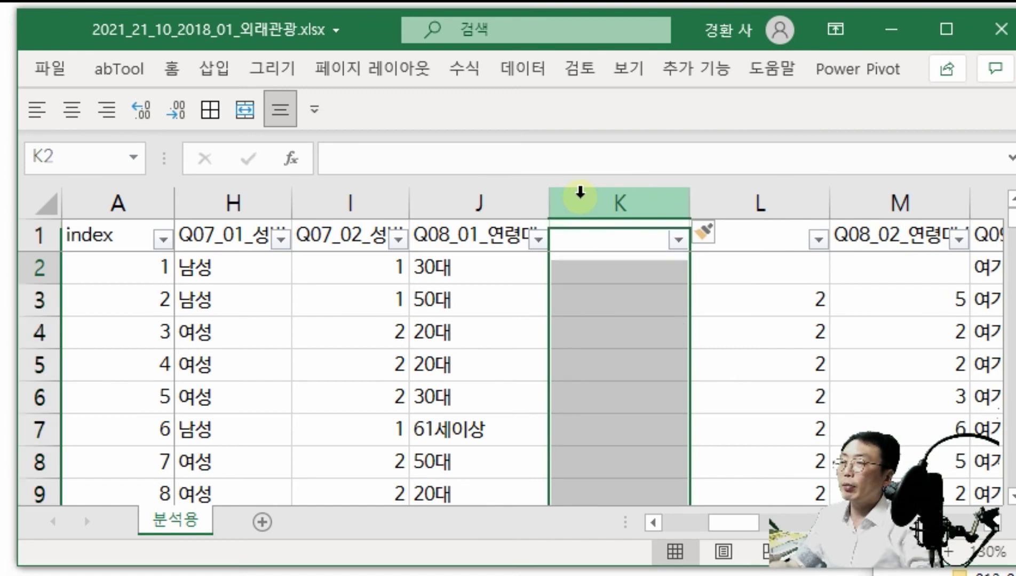
Step: Start an IF formula in K2 of the new column with the test J2!="30대"
text(=if)
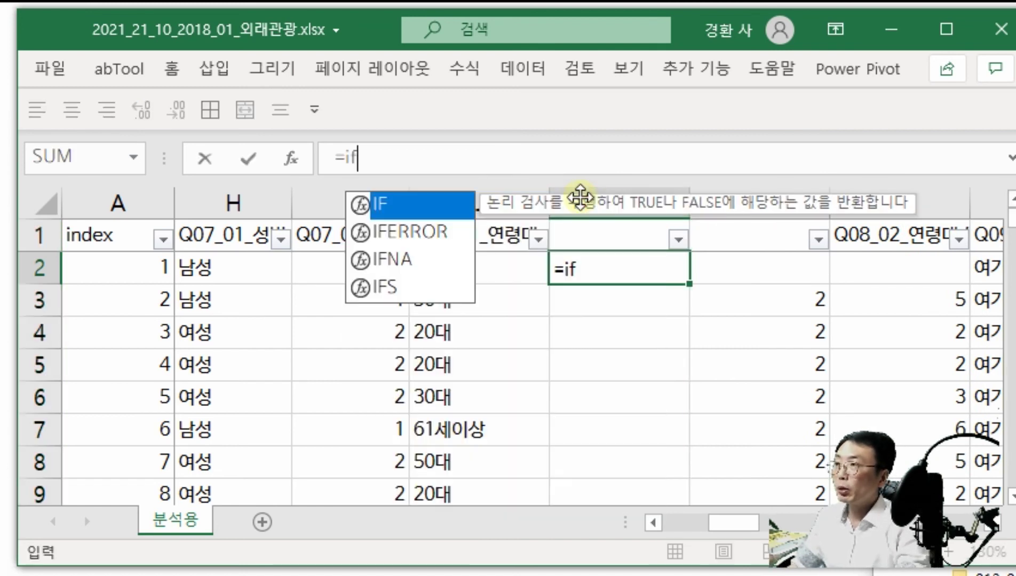
text(()
click(466, 265)
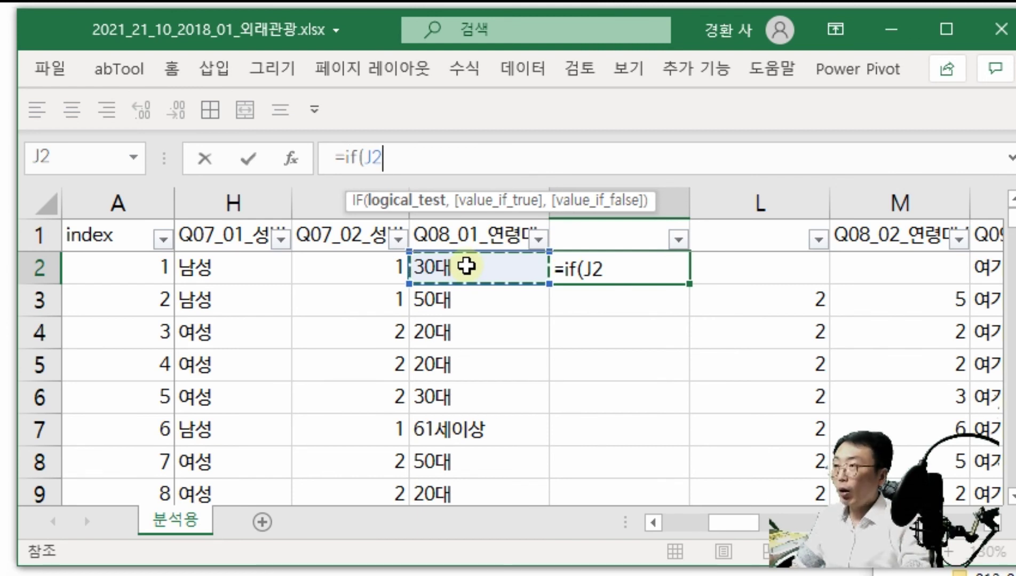
text(!=)
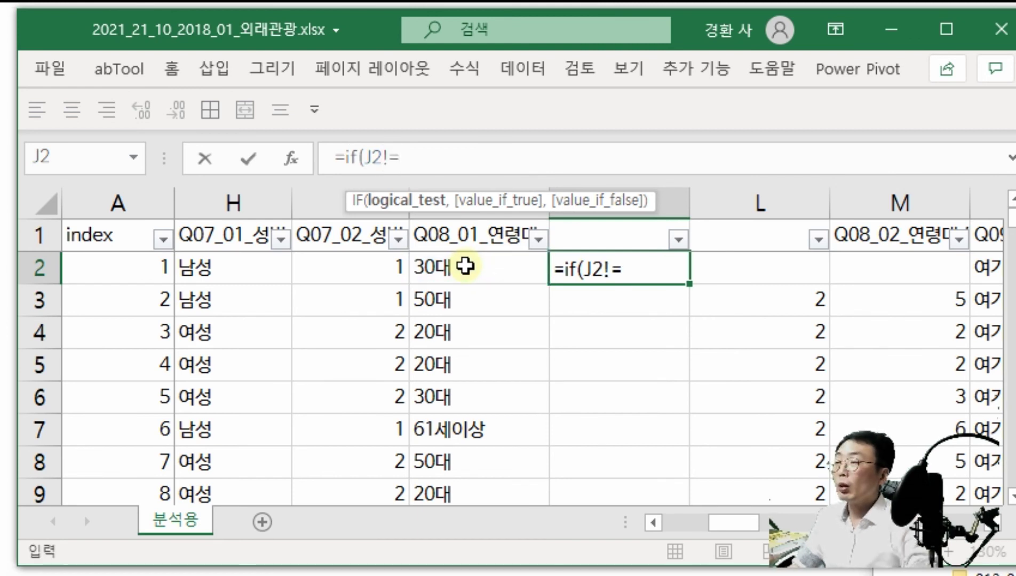
text(")
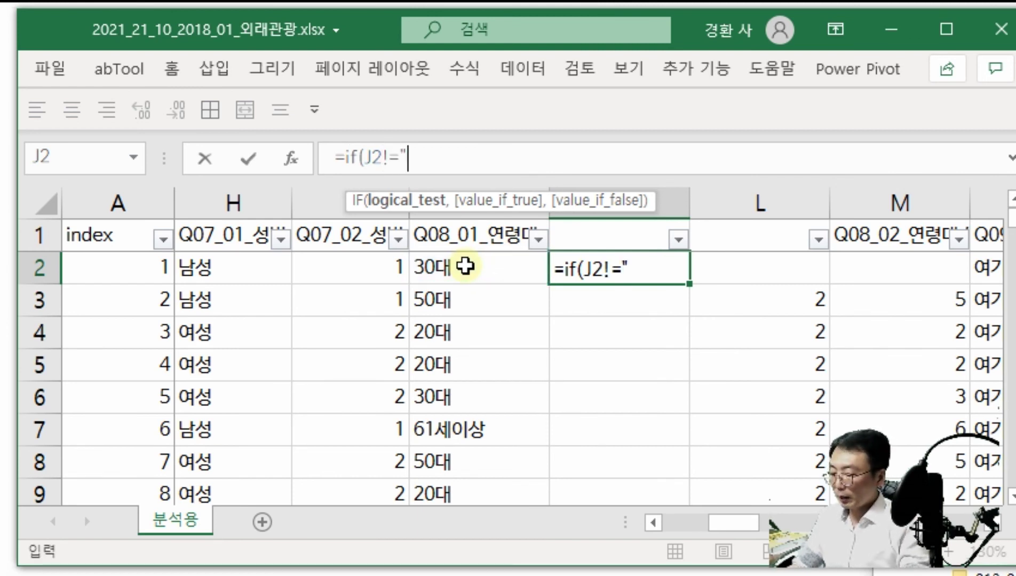
text(3o)
key(BackSpace)
text(0대)
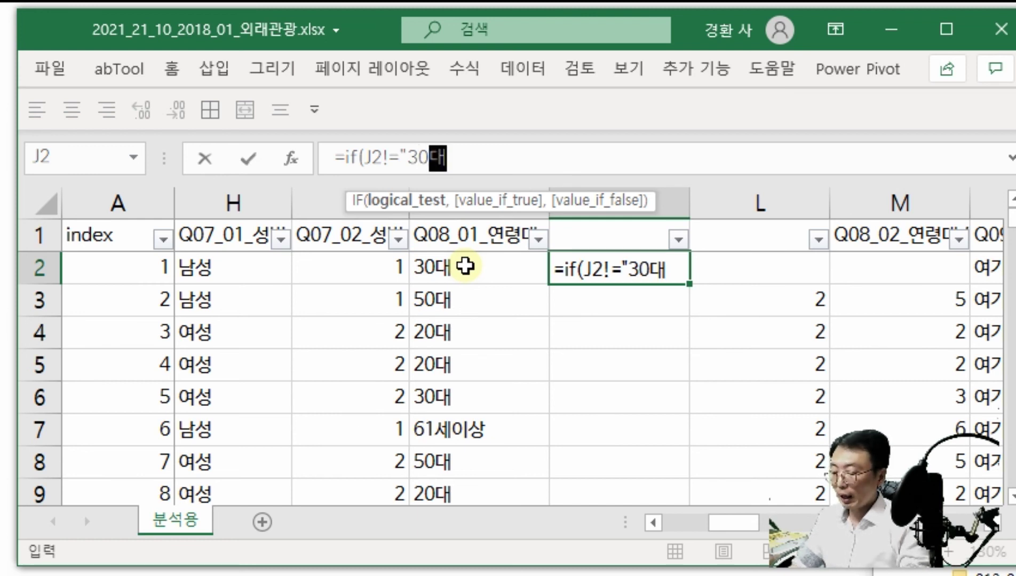
text(", )
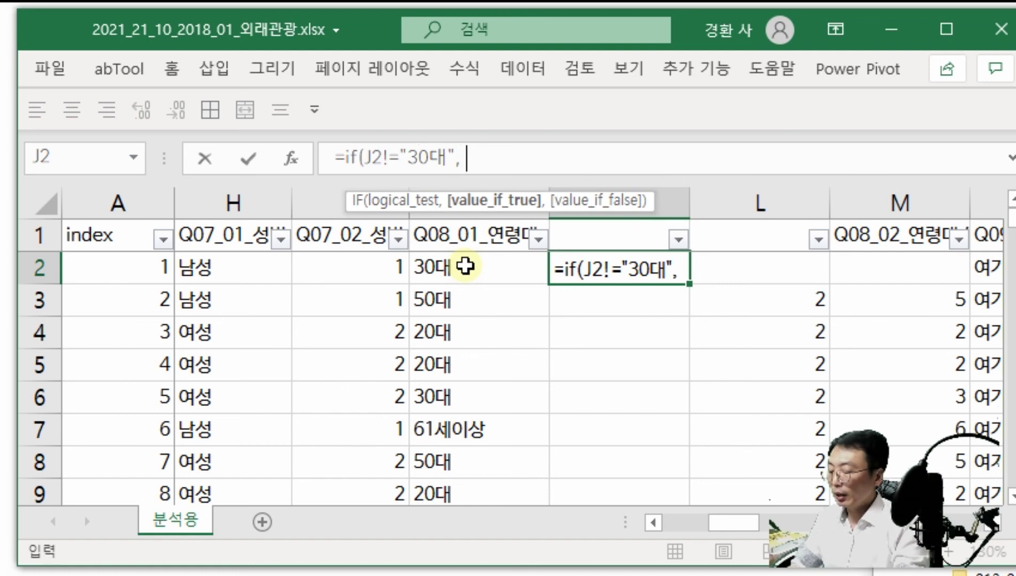
Step: Set 1 as the true value and 2 as the false value in K2, accepting the formula correction to <>
text(1, 2))
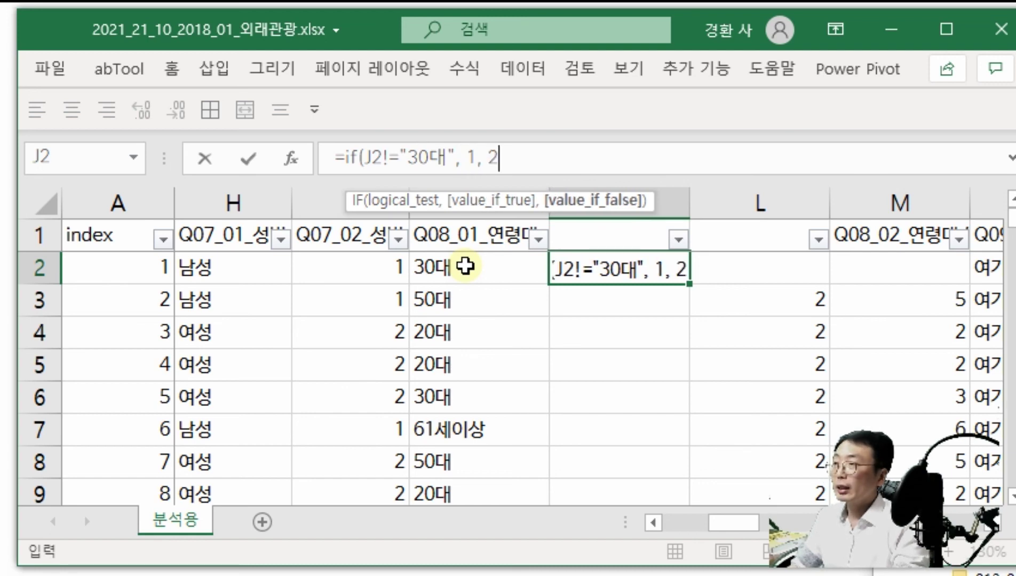
key(Return)
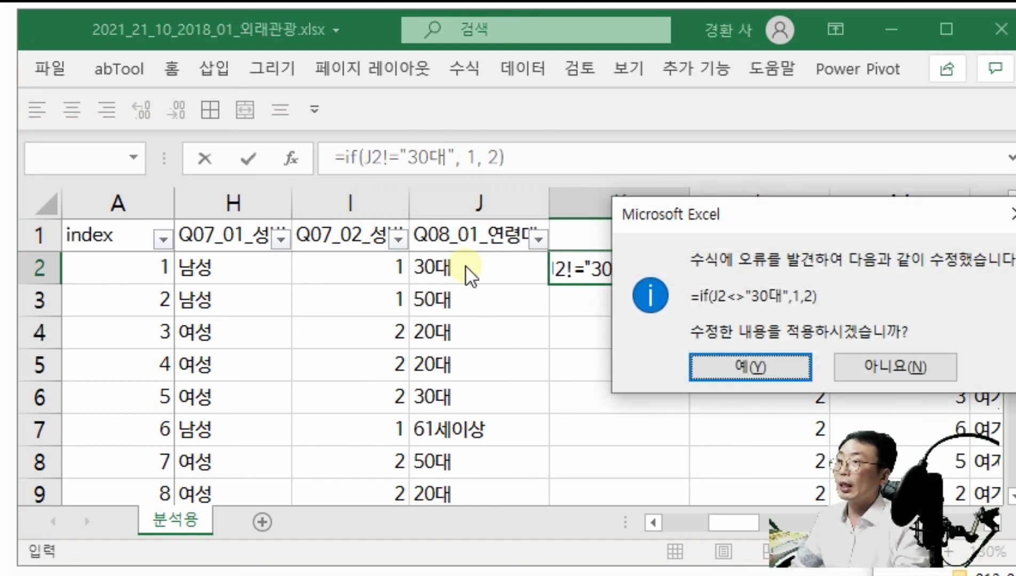
key(Return)
click(603, 267)
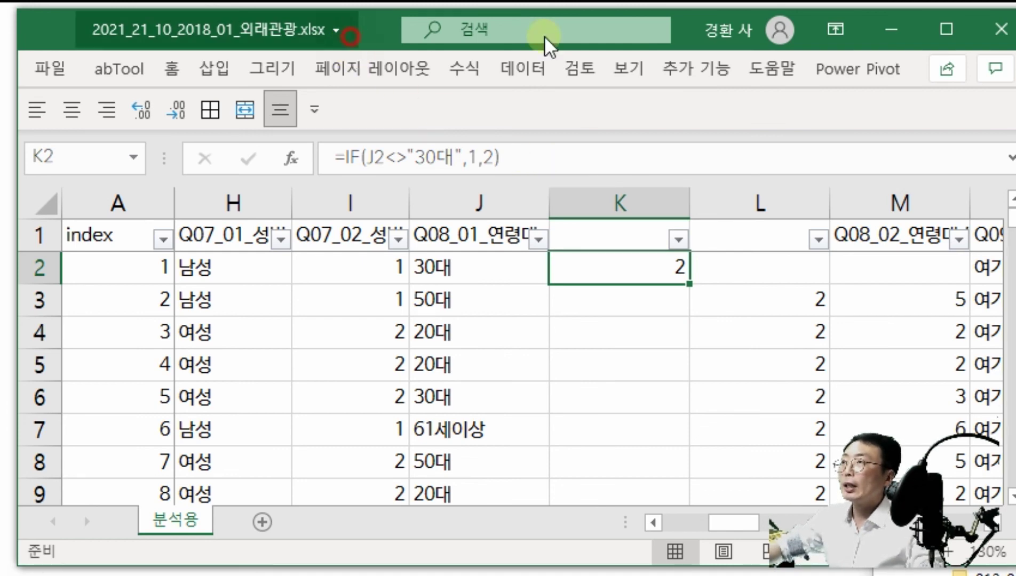
Step: Move the workbook window aside to review the comparison operator table on the slide
drag(544, 36, 1015, 83)
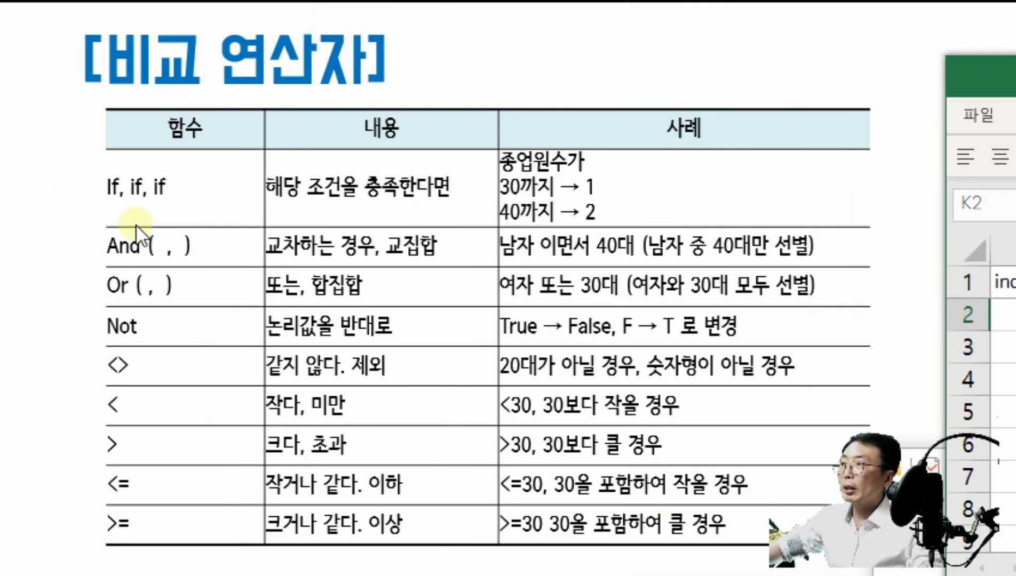